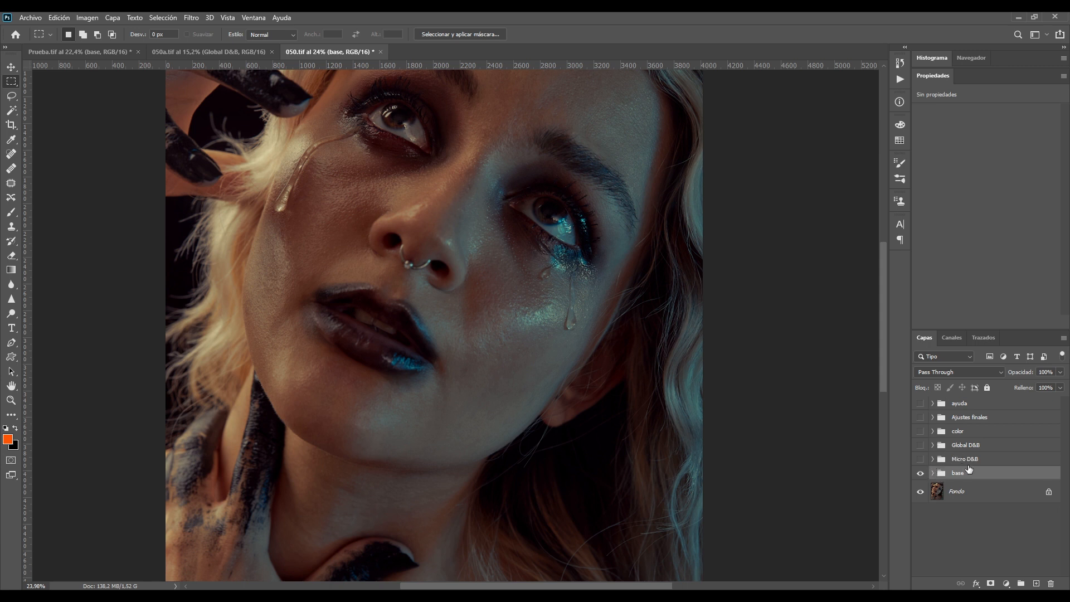
- Toggle the Micro D&B group's visibility repeatedly to compare the face with and without it, leaving the group shown
click(921, 460)
click(921, 459)
click(921, 460)
click(921, 459)
click(922, 460)
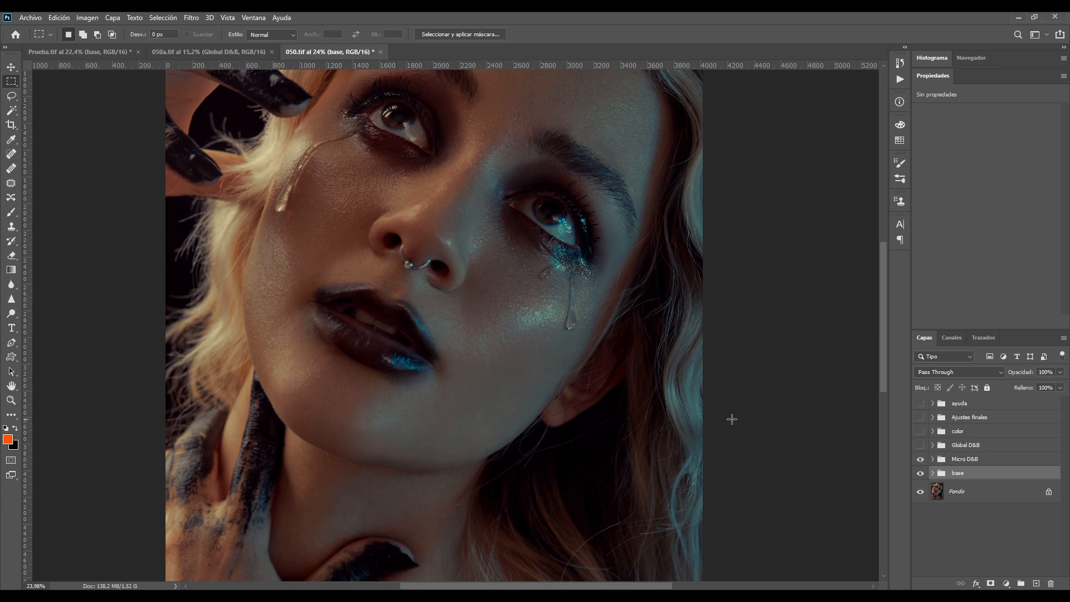
scroll(626, 449, up, 2)
scroll(625, 449, left, 1)
click(920, 460)
click(919, 459)
click(920, 460)
click(918, 459)
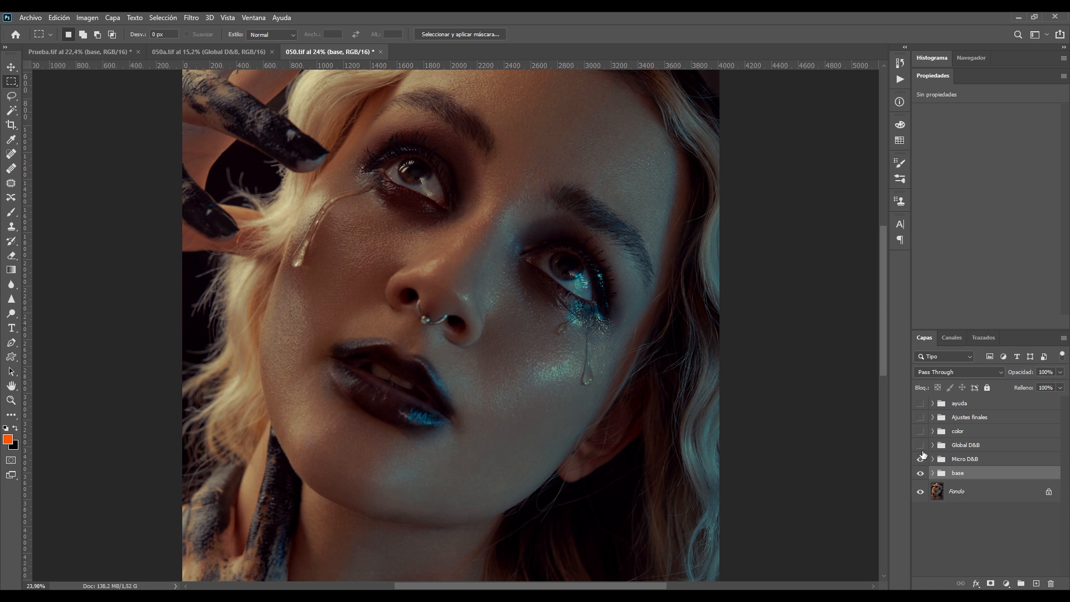
- Select the Global D&B group and toggle its visibility to compare the portrait with and without the global light and shadow work
click(963, 448)
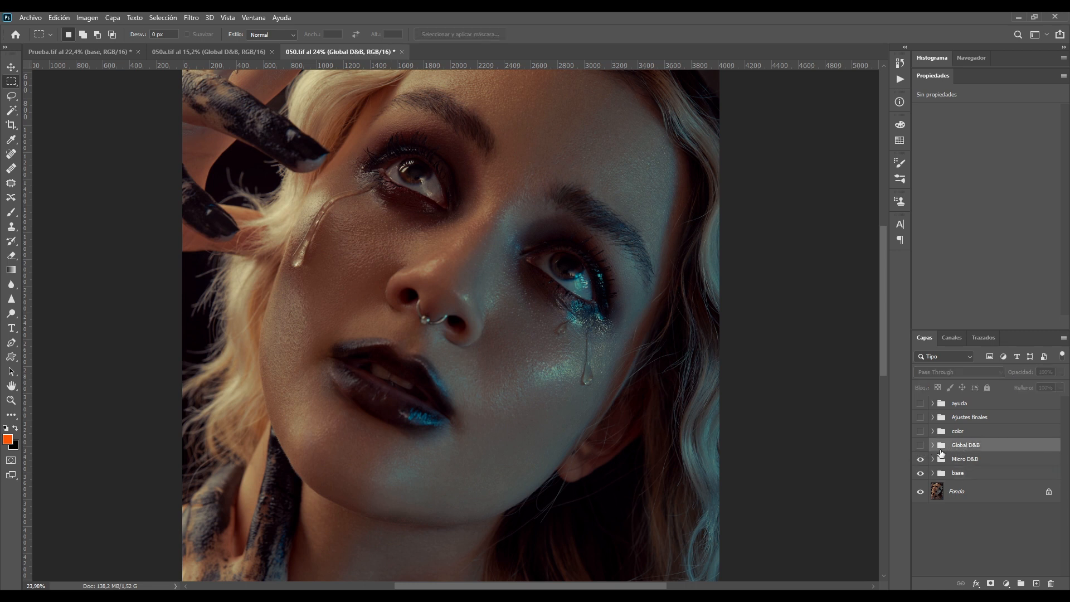
click(920, 446)
click(920, 446)
click(920, 445)
click(920, 445)
click(920, 445)
drag(633, 412, 568, 418)
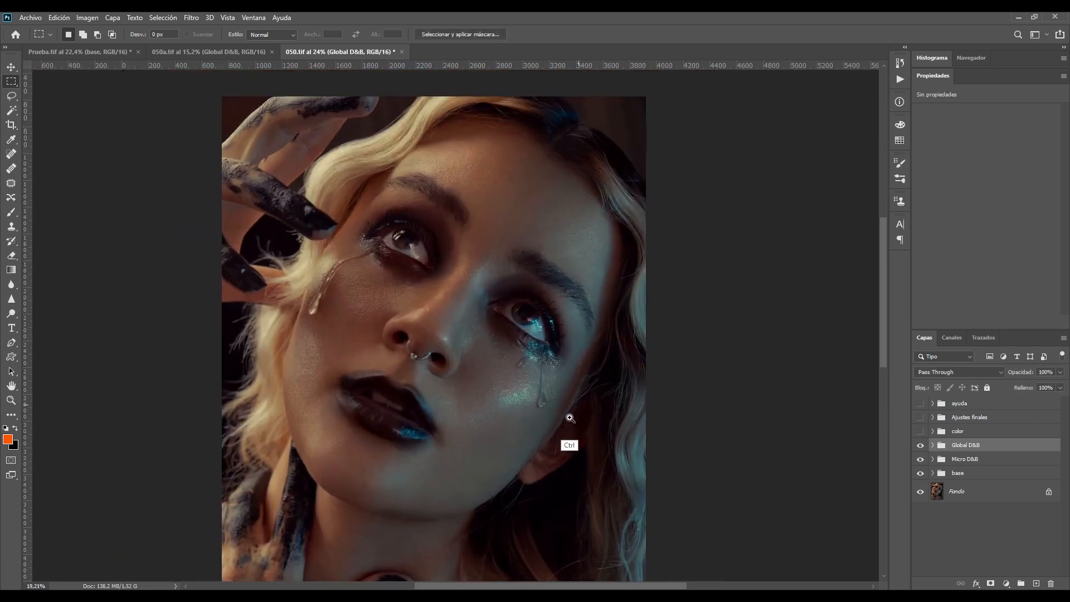
drag(592, 479, 580, 418)
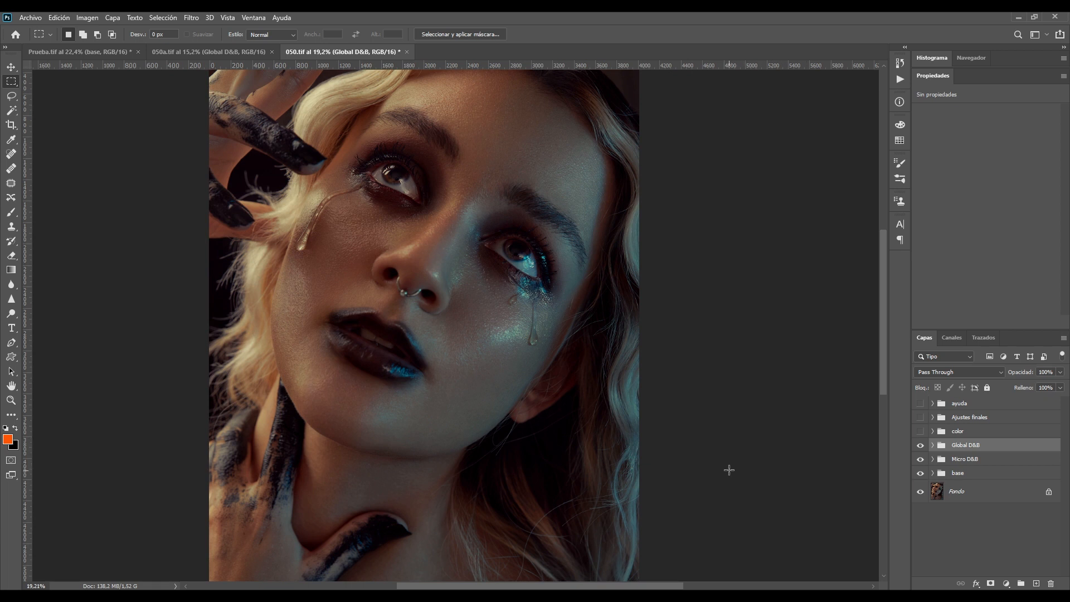
- Expand the Global D&B group and toggle layers inside it to examine their individual effect on the portrait
click(933, 446)
click(919, 463)
click(920, 463)
click(919, 487)
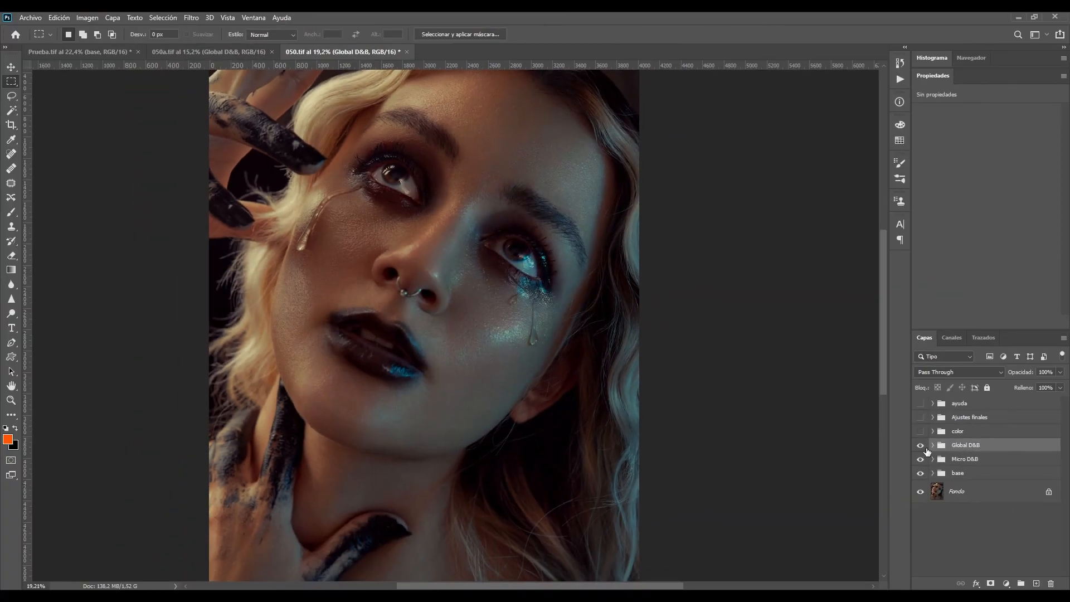
- Hide the Global D&B group and compare the portrait with the Micro D&B group off and on
click(920, 445)
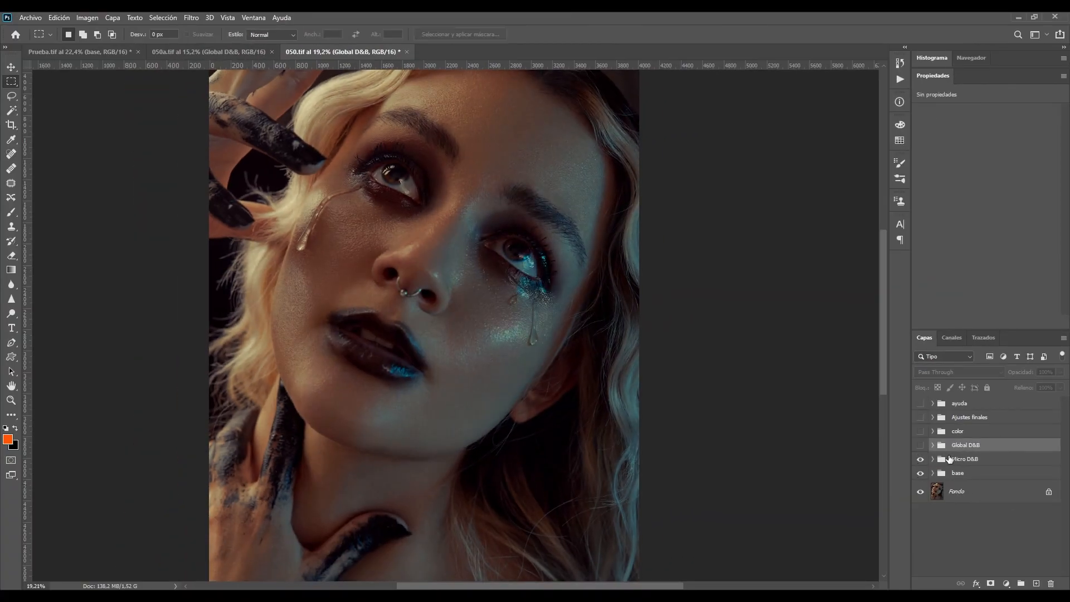
click(920, 459)
click(920, 459)
scroll(456, 303, up, 1)
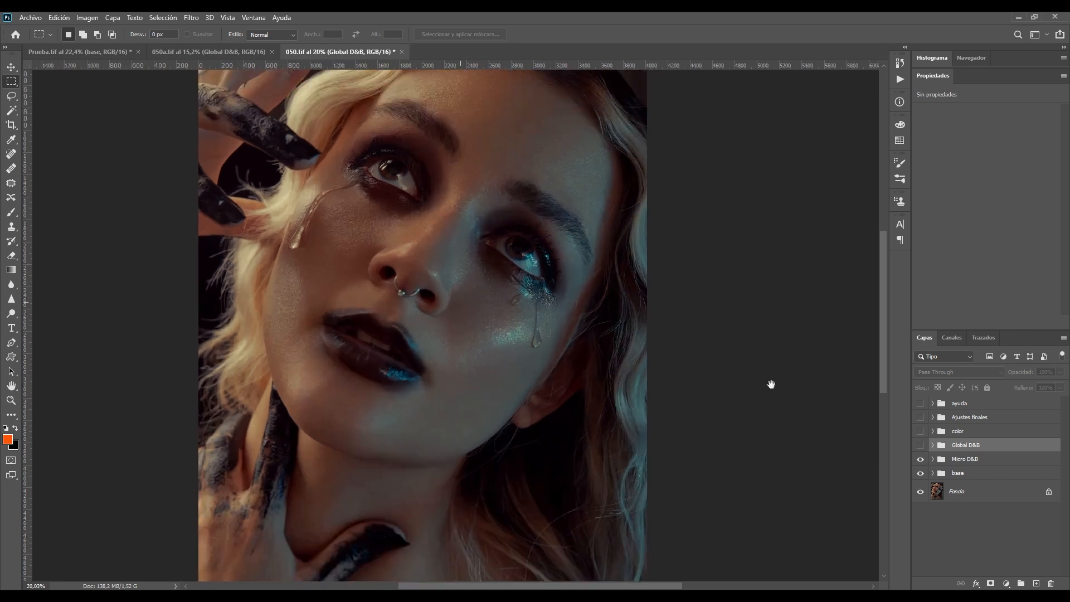
- Expand the Micro D&B group, view the Dodge layer's mask on its own and toggle the Dodge layer to examine its effect
click(933, 459)
scroll(1068, 444, down, 1)
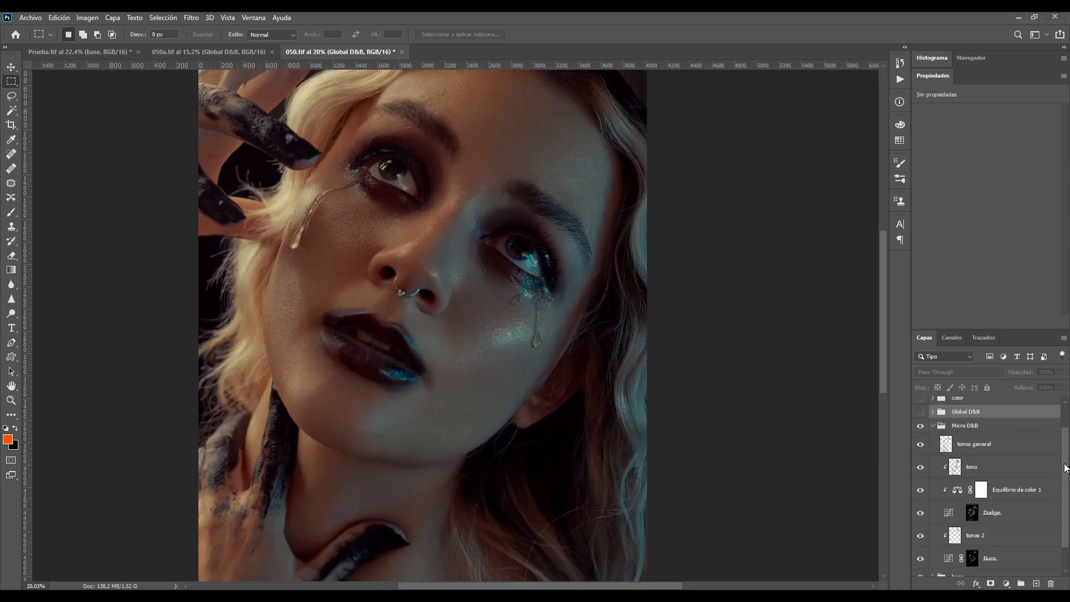
scroll(1066, 457, down, 1)
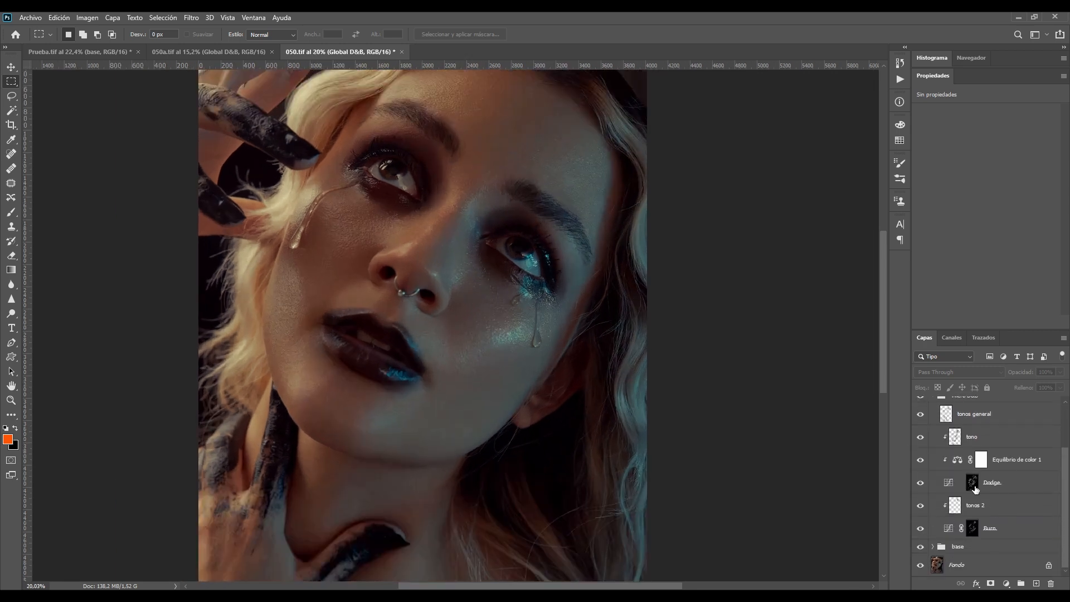
alt+click(975, 487)
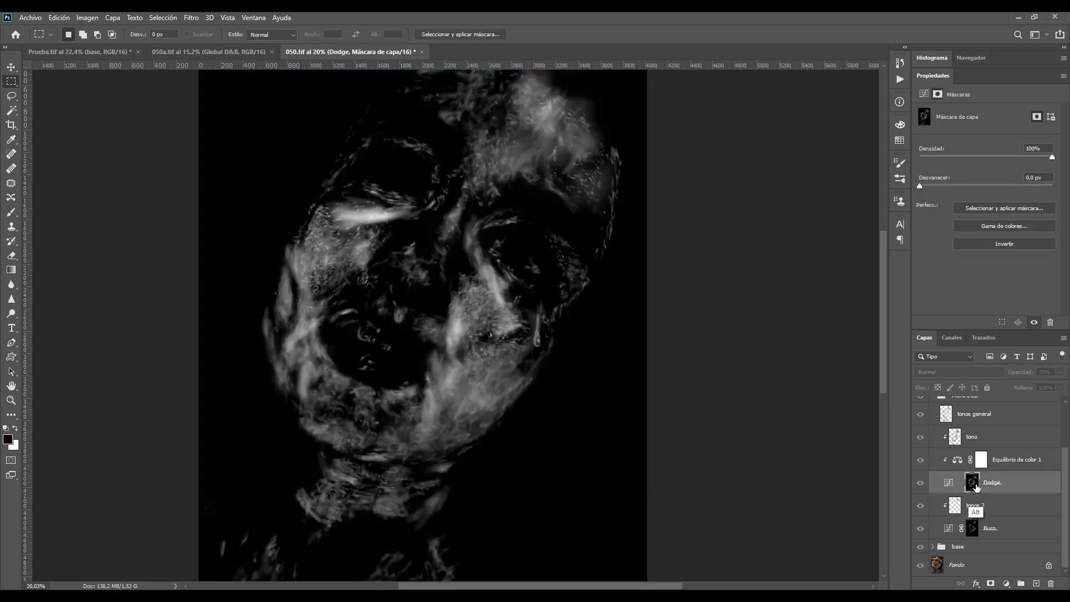
alt+click(974, 487)
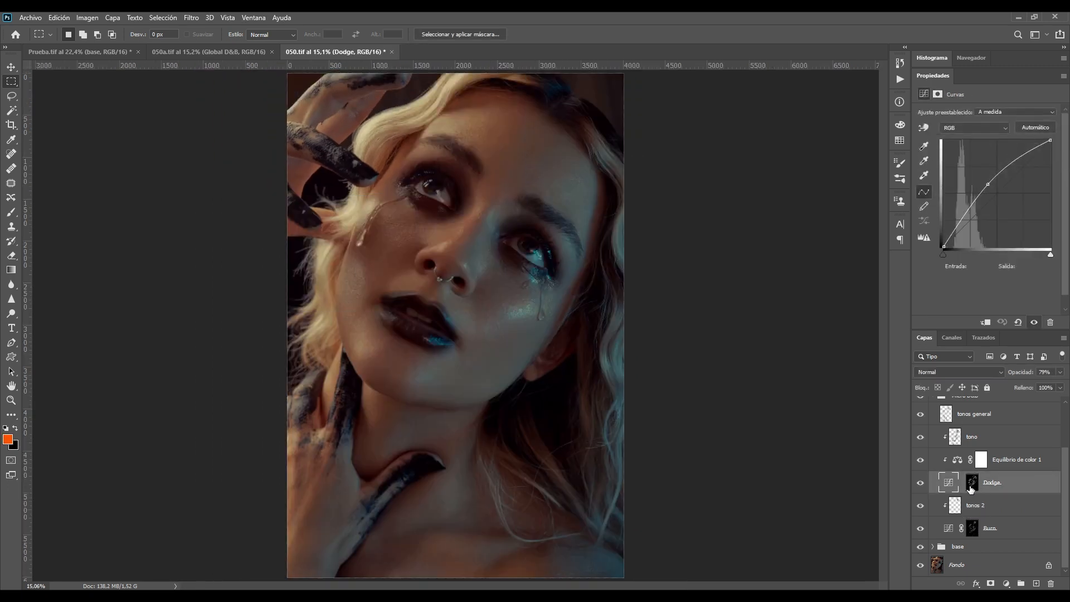
click(973, 485)
alt+click(974, 488)
alt+click(974, 488)
alt+click(974, 487)
click(920, 482)
click(920, 484)
ctrl+click(499, 274)
- View the Burn layer's mask on its own and toggle the Burn layer to examine where it darkens the face
click(972, 528)
alt+click(972, 527)
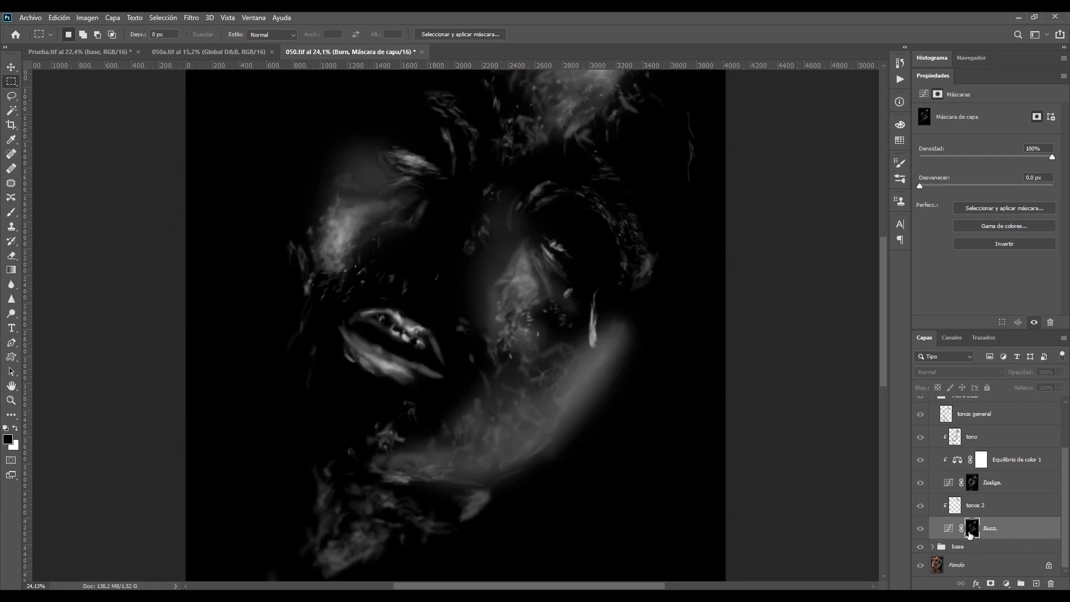
alt+click(969, 532)
click(919, 533)
click(919, 532)
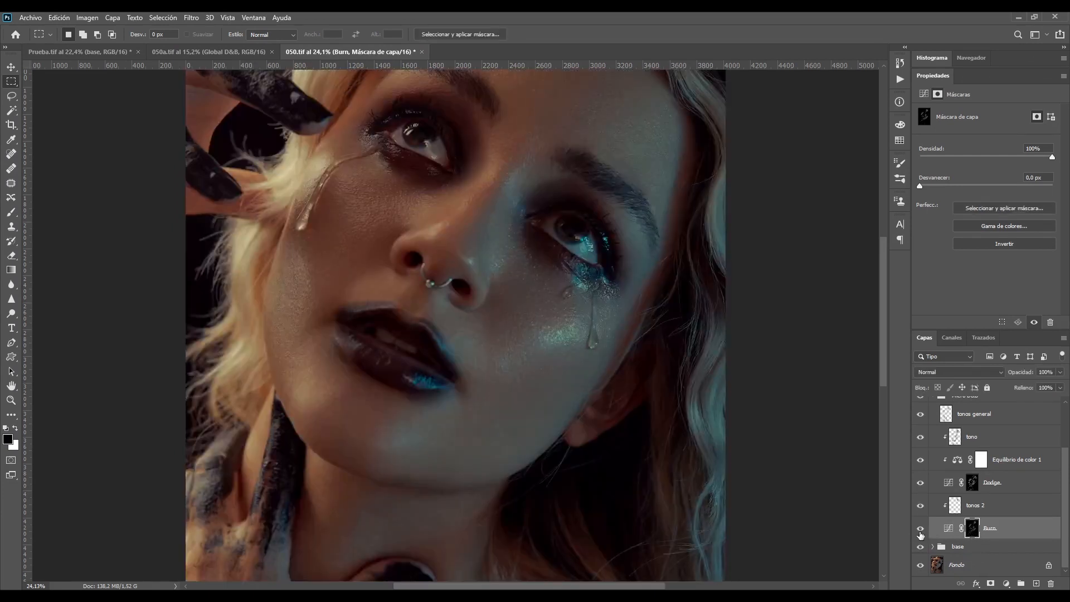
- With the Micro D&B group hidden, toggle the base group's visibility to compare the original photo with the base cleanup
drag(612, 418, 542, 466)
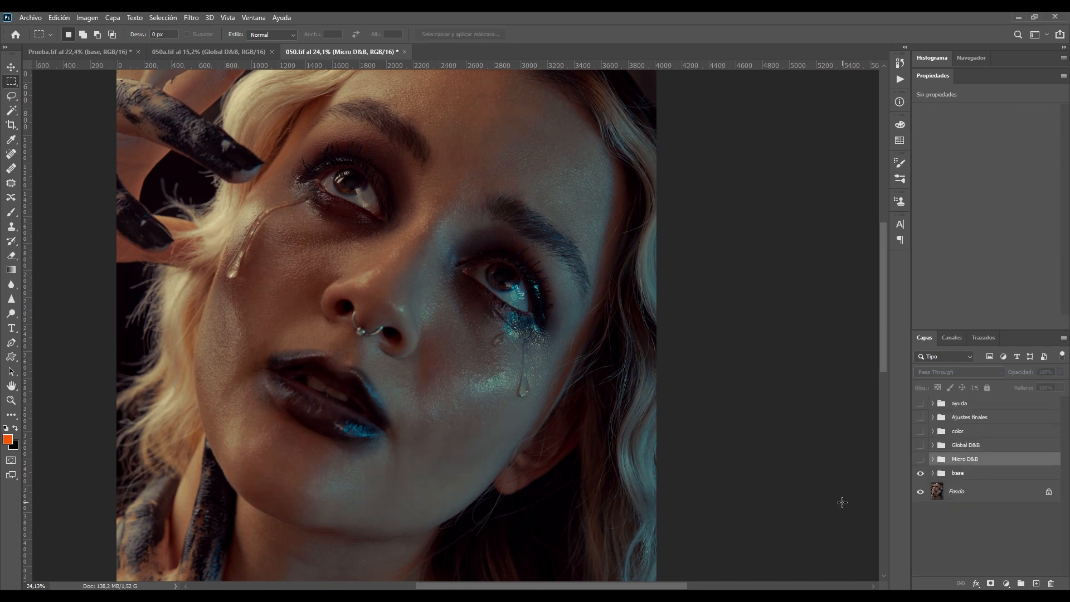
click(922, 475)
click(920, 475)
click(921, 478)
click(920, 479)
scroll(413, 303, down, 2)
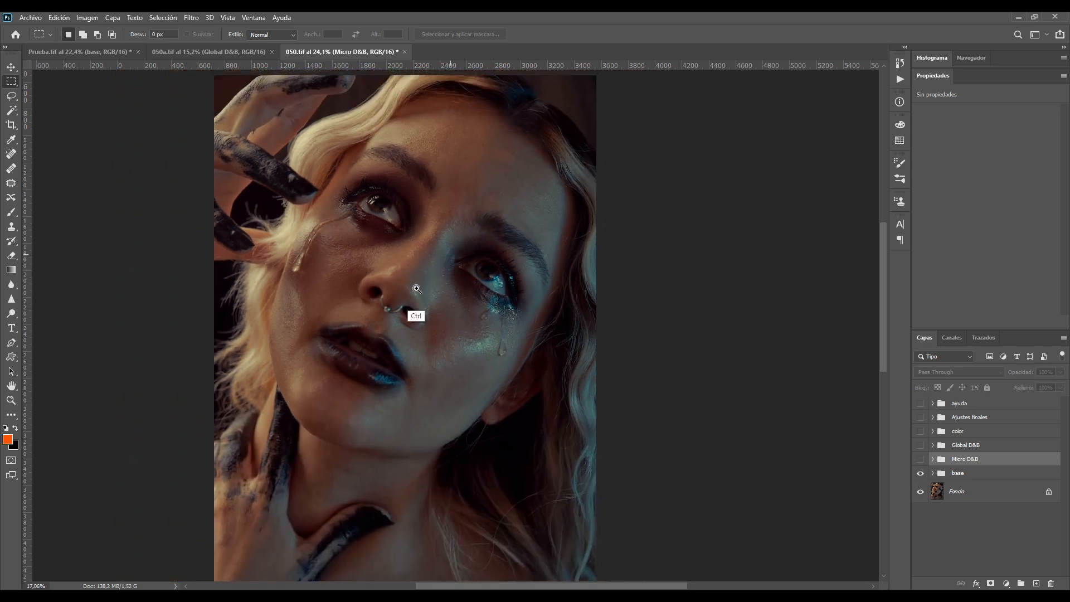
- Expand the base group and toggle the Pelos layer's visibility to examine the stray hair cleanup
click(932, 473)
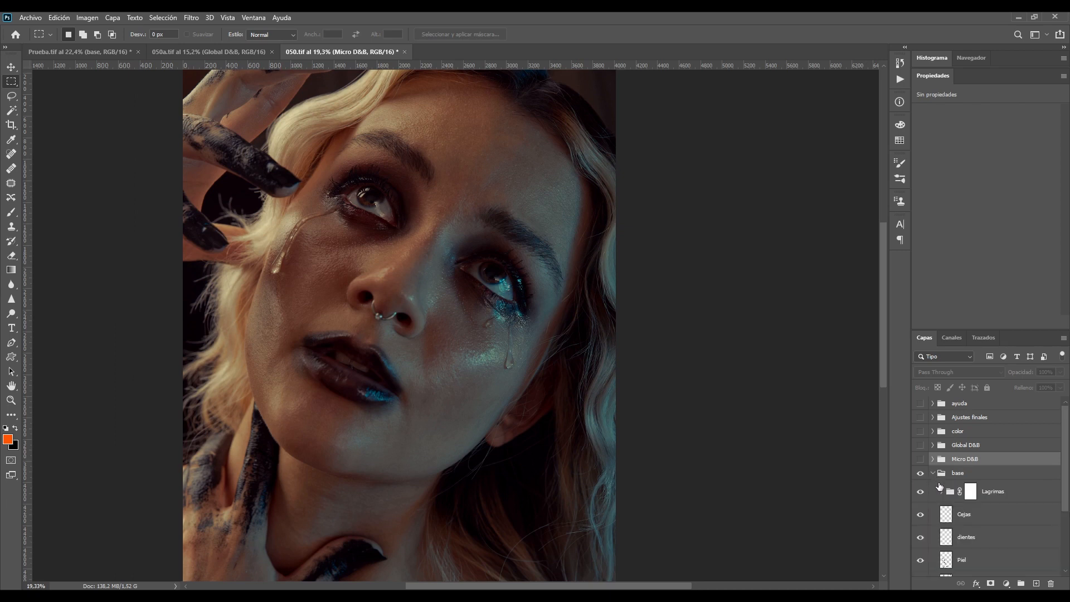
scroll(1065, 453, down, 3)
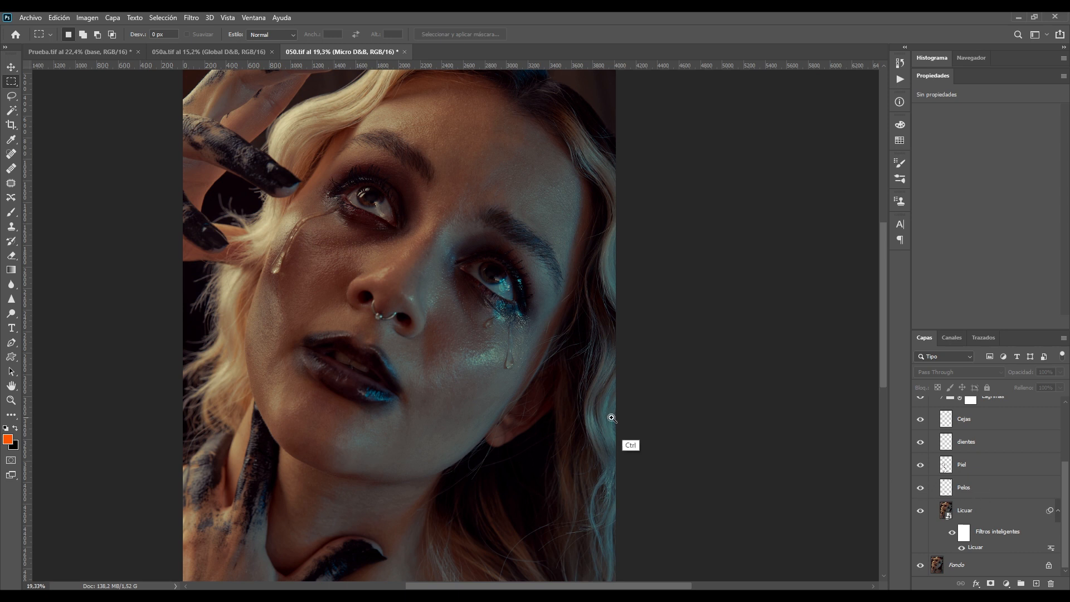
scroll(429, 413, up, 2)
click(921, 487)
click(921, 487)
click(920, 487)
click(920, 487)
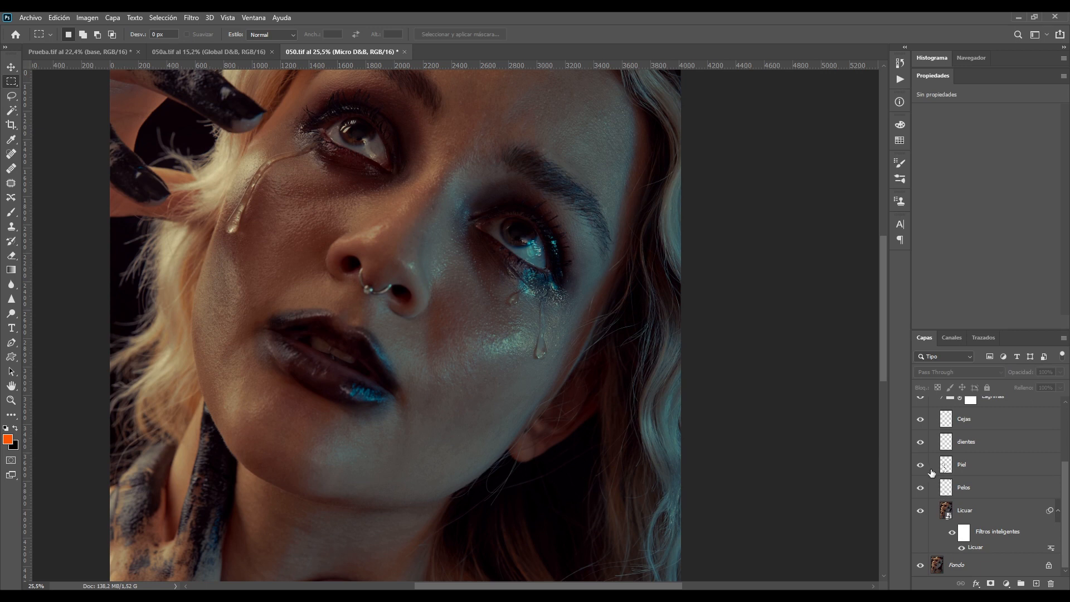
- Toggle the Piel layer's visibility at close-up and wider views to examine the skin cleanup across the face
scroll(334, 357, up, 3)
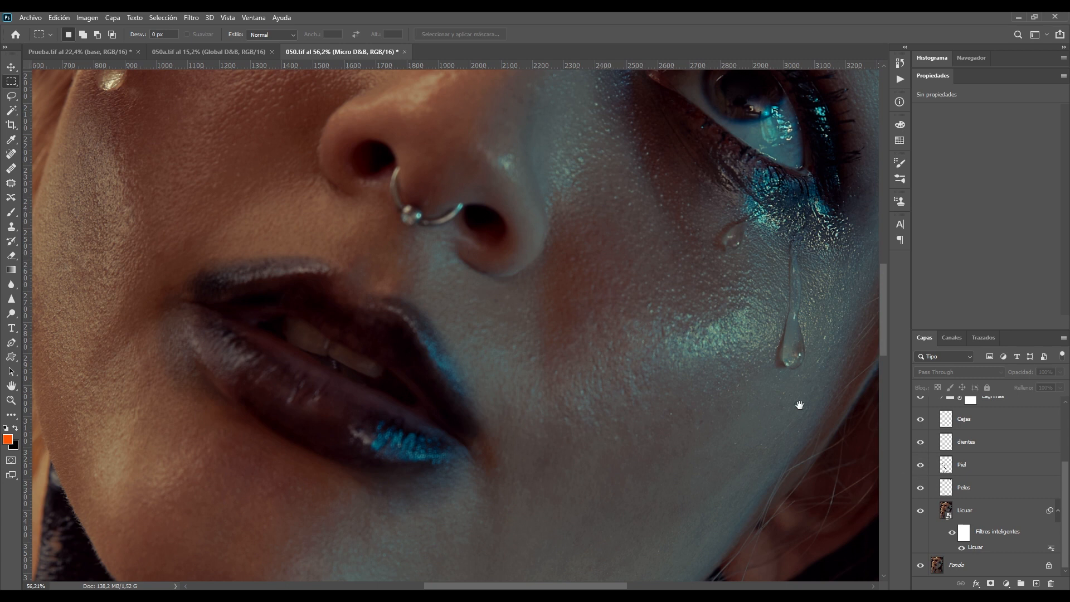
scroll(818, 422, down, 5)
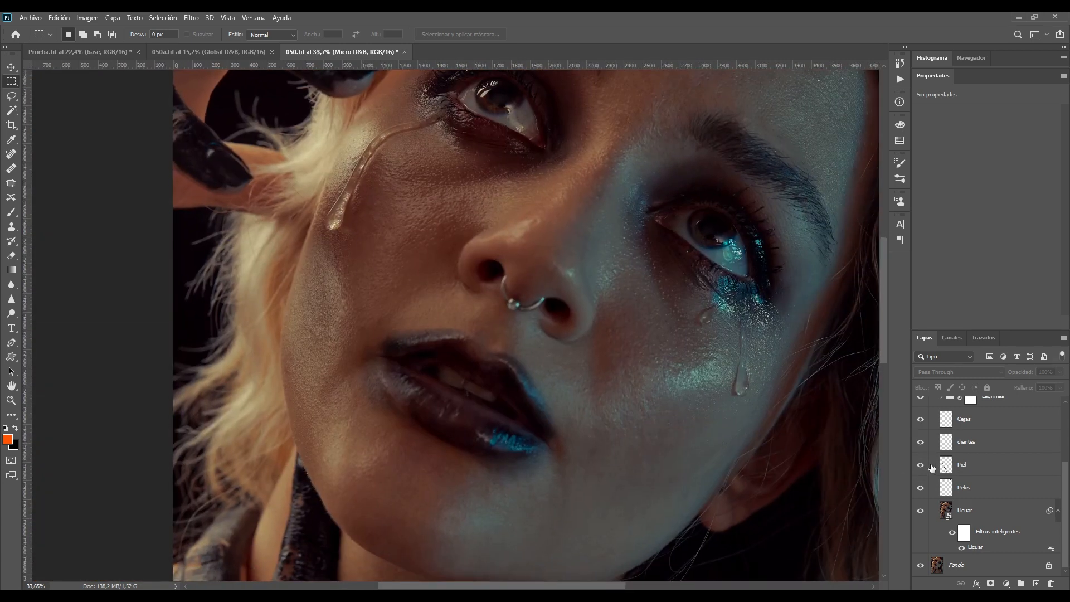
click(919, 465)
click(919, 465)
click(919, 465)
drag(662, 479, 616, 386)
scroll(630, 394, up, 3)
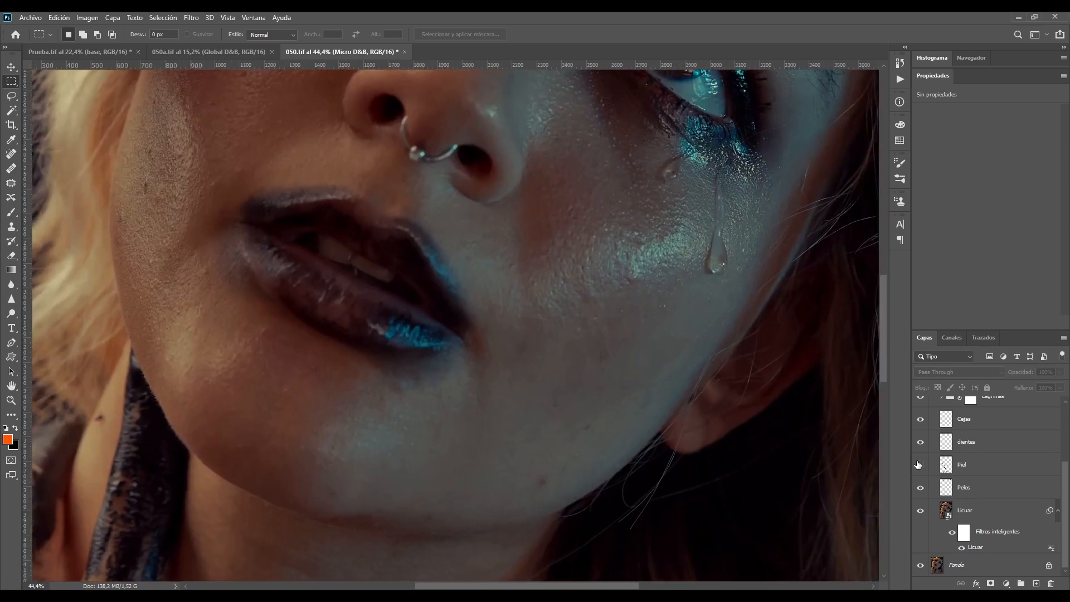
click(919, 466)
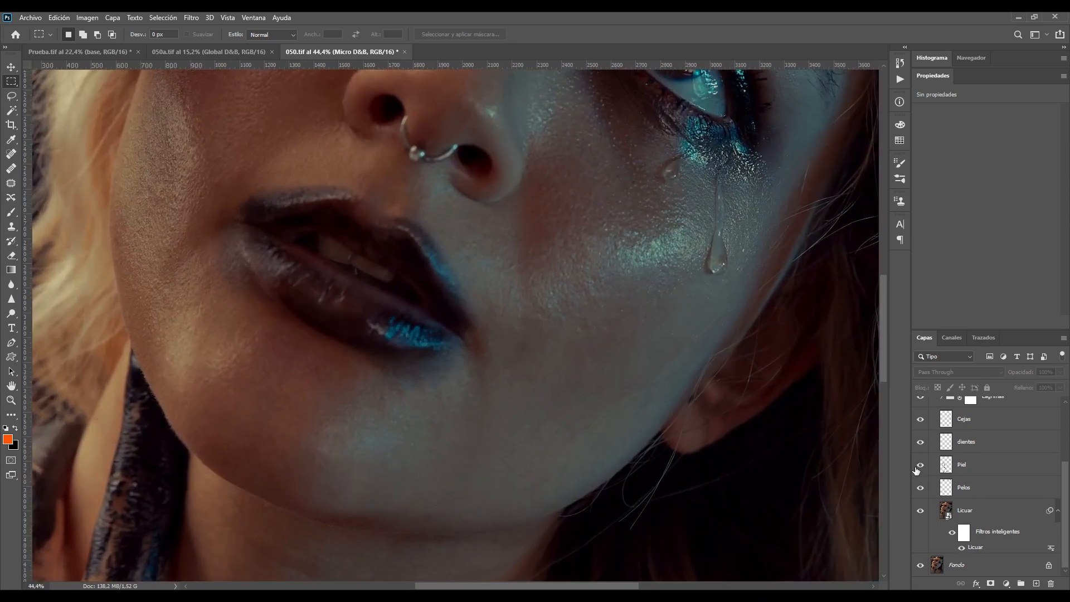
click(918, 468)
click(919, 468)
click(920, 470)
click(921, 471)
click(921, 471)
drag(650, 453, 646, 405)
key(ctrl+0)
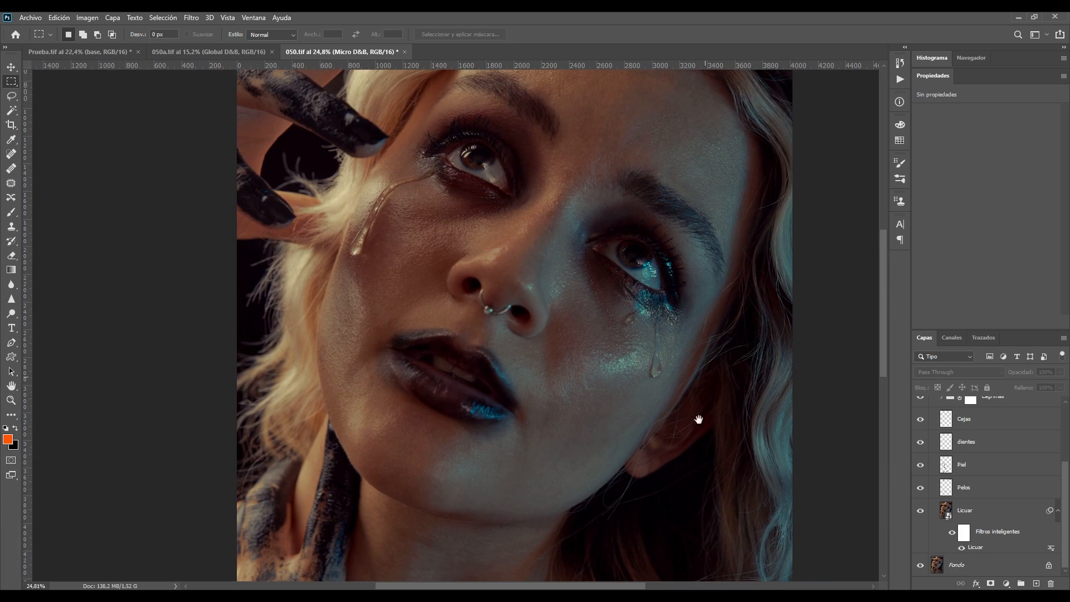
drag(698, 419, 692, 525)
click(920, 466)
click(919, 467)
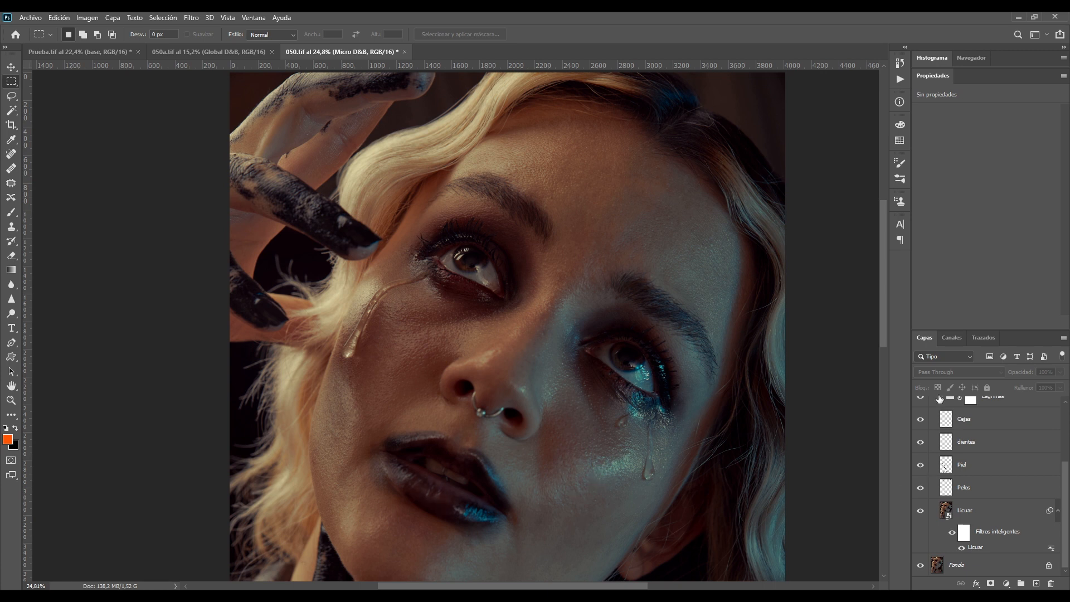
- Toggle the whole base group to compare the portrait with and without all its corrections, and collapse the group
scroll(1065, 474, up, 2)
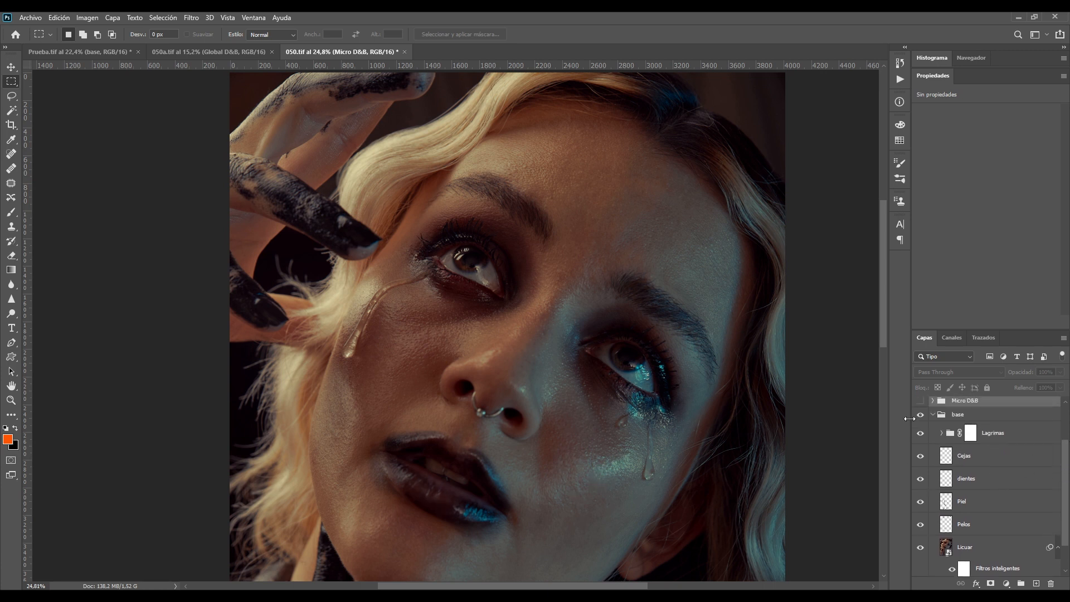
click(921, 414)
click(920, 415)
click(920, 414)
click(921, 414)
click(933, 415)
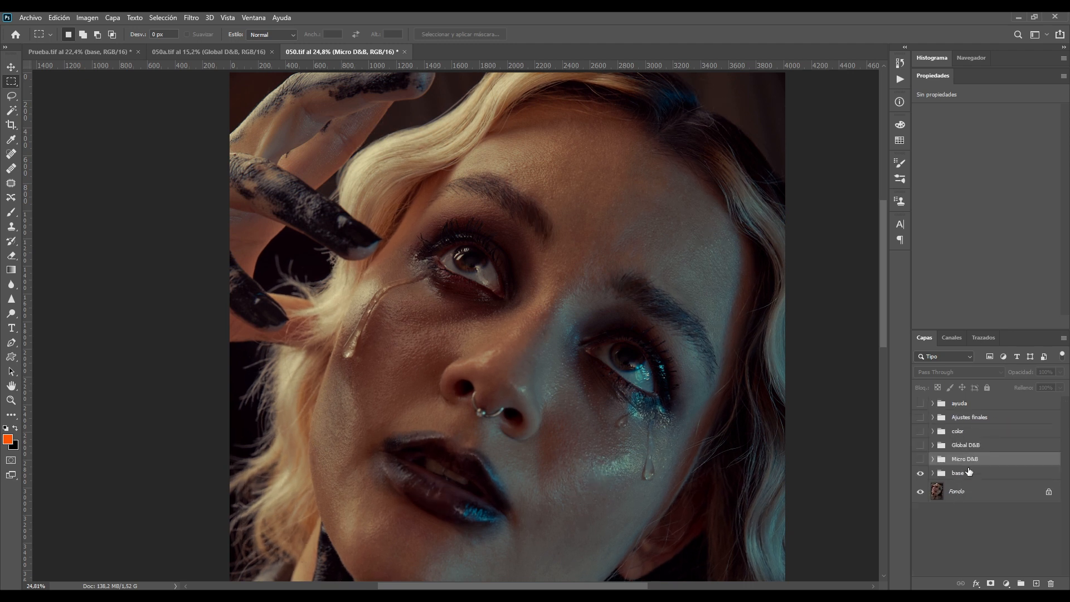
- In the Prueba.tif document, create above the base group a D & B group containing Dodge and Burn curves layers with black masks
click(105, 51)
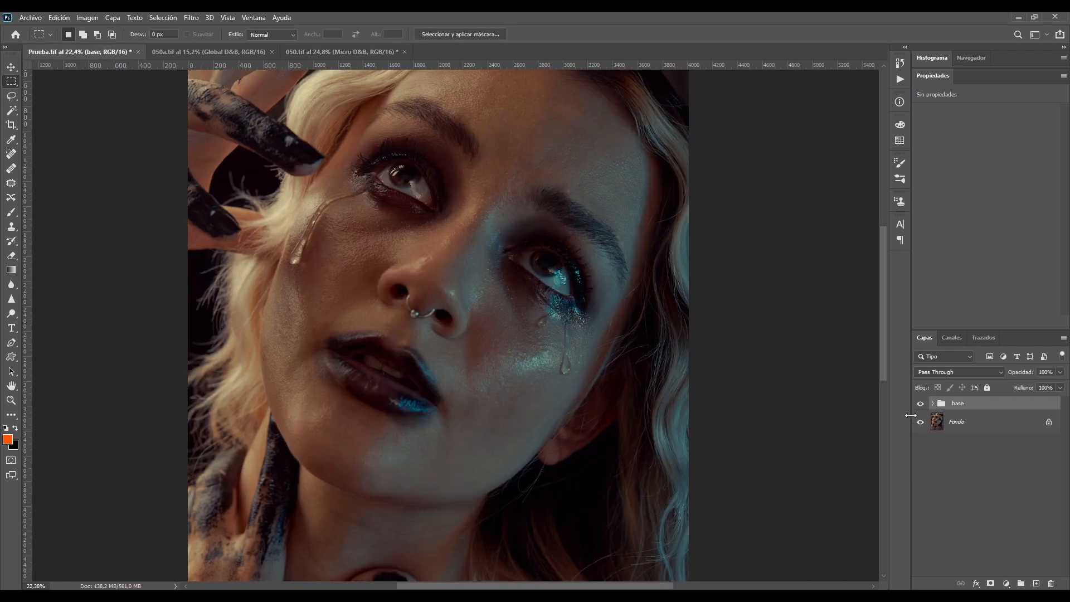
click(940, 416)
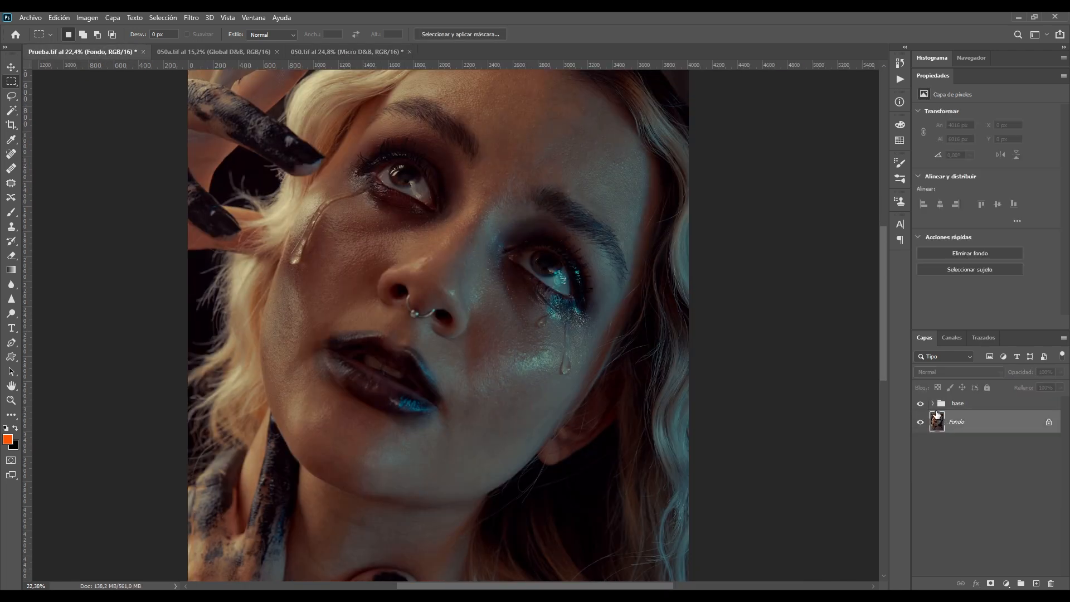
click(920, 404)
drag(550, 198, 509, 226)
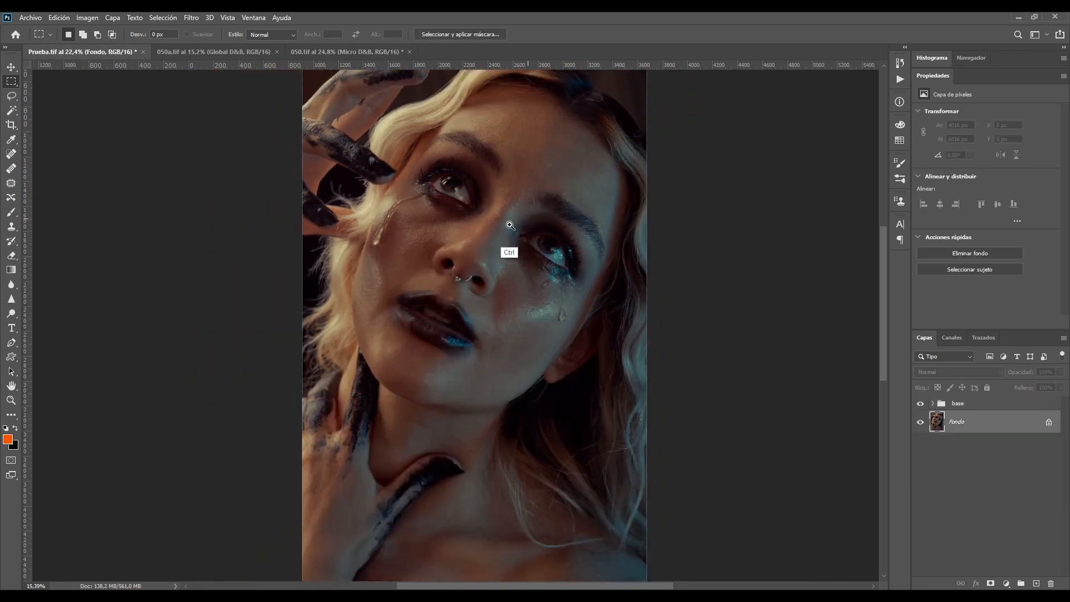
drag(618, 309, 635, 341)
click(978, 404)
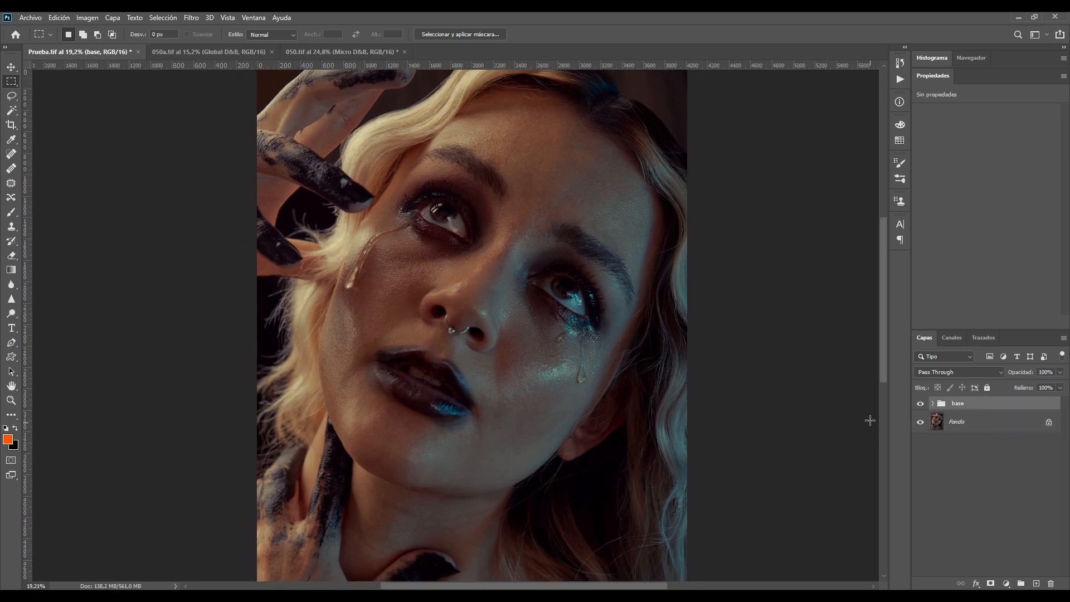
key(F2)
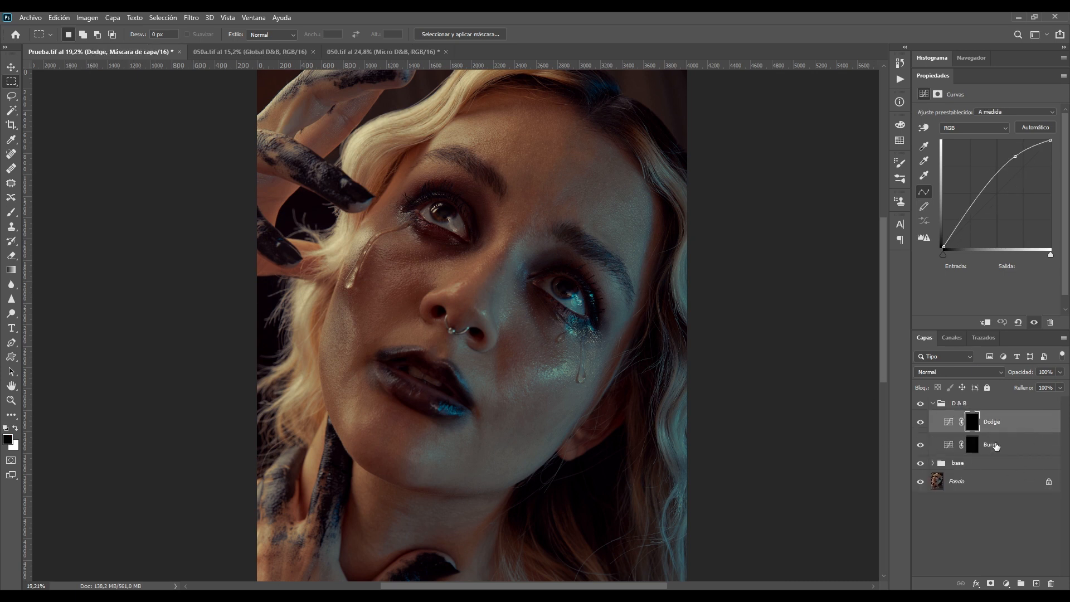
- Examine the brightening and darkening curves of the Dodge and Burn adjustment layers
click(1017, 443)
click(1005, 419)
click(988, 445)
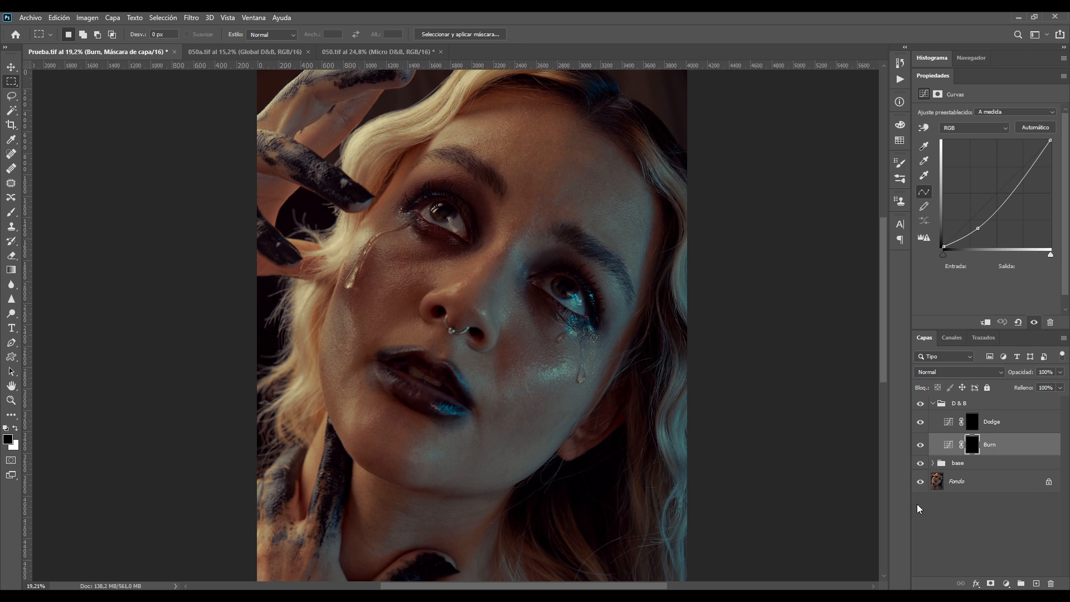
- Select the Dodge layer's mask for painting and resize the Brush tool to about 204 px
click(971, 422)
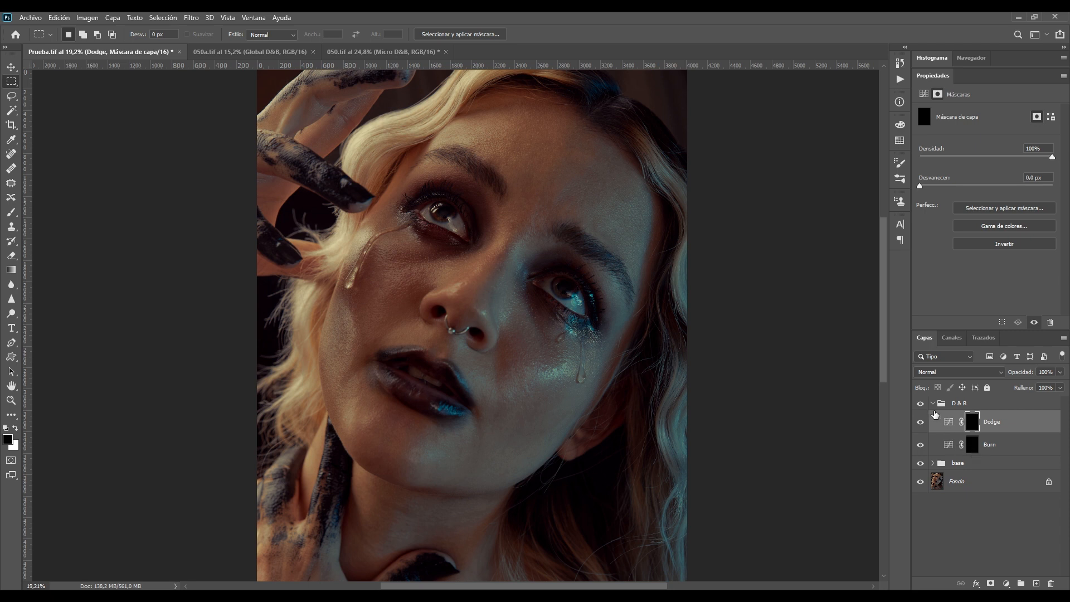
key(b)
key(alt)
drag(686, 379, 610, 388)
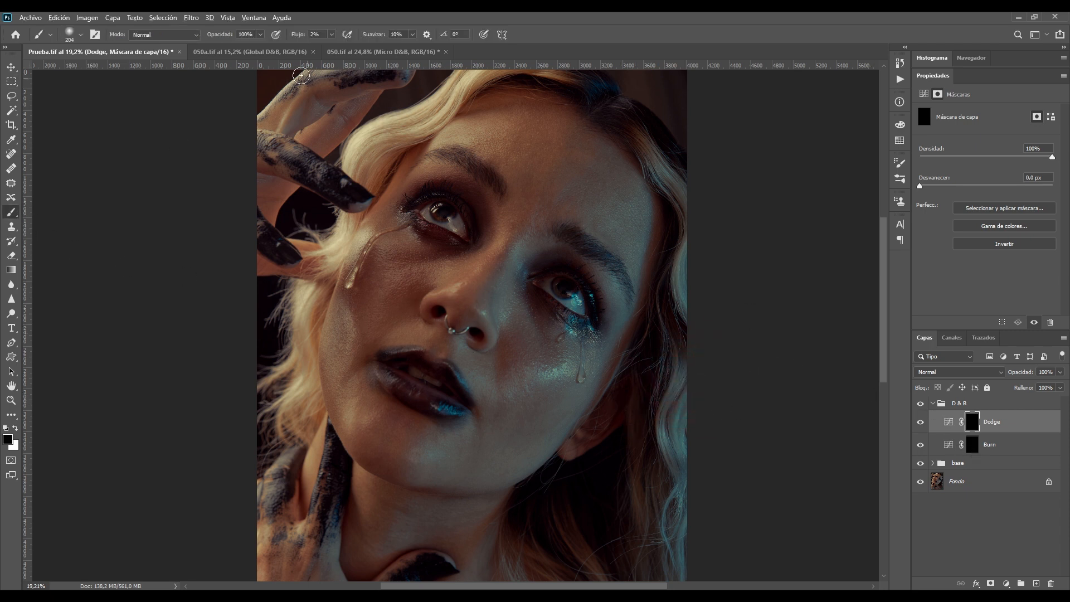
- Set the brush flow to 38% and paint white test strokes on the forehead through the Dodge and Burn masks
drag(299, 35, 329, 28)
key(x)
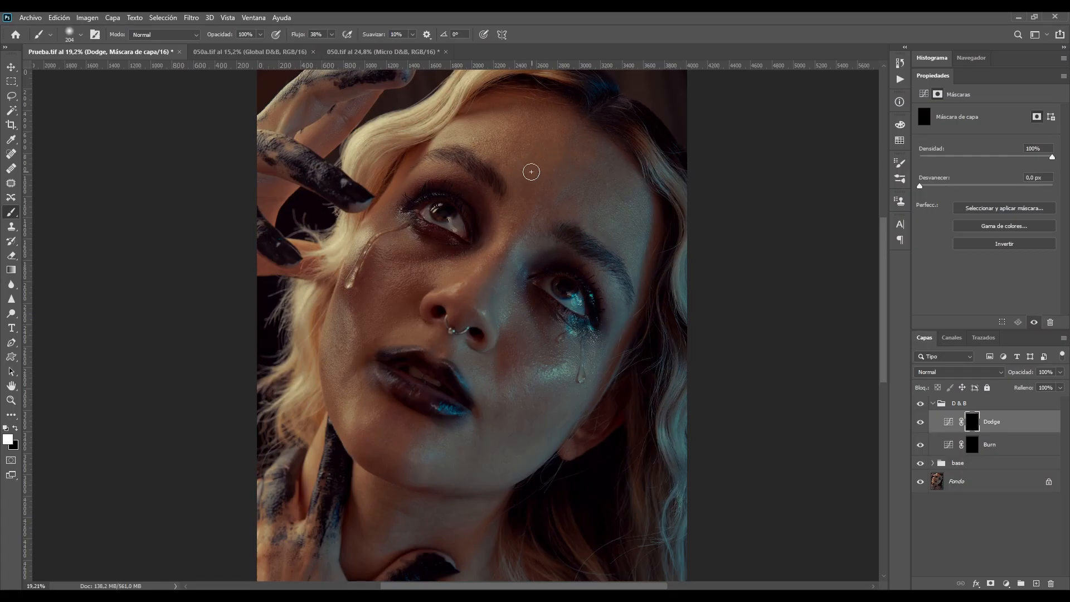
mouse_move(530, 172)
mouse_down()
mouse_move(568, 143)
mouse_move(538, 192)
mouse_move(597, 184)
mouse_move(564, 201)
mouse_move(607, 179)
mouse_move(621, 214)
mouse_up()
click(986, 446)
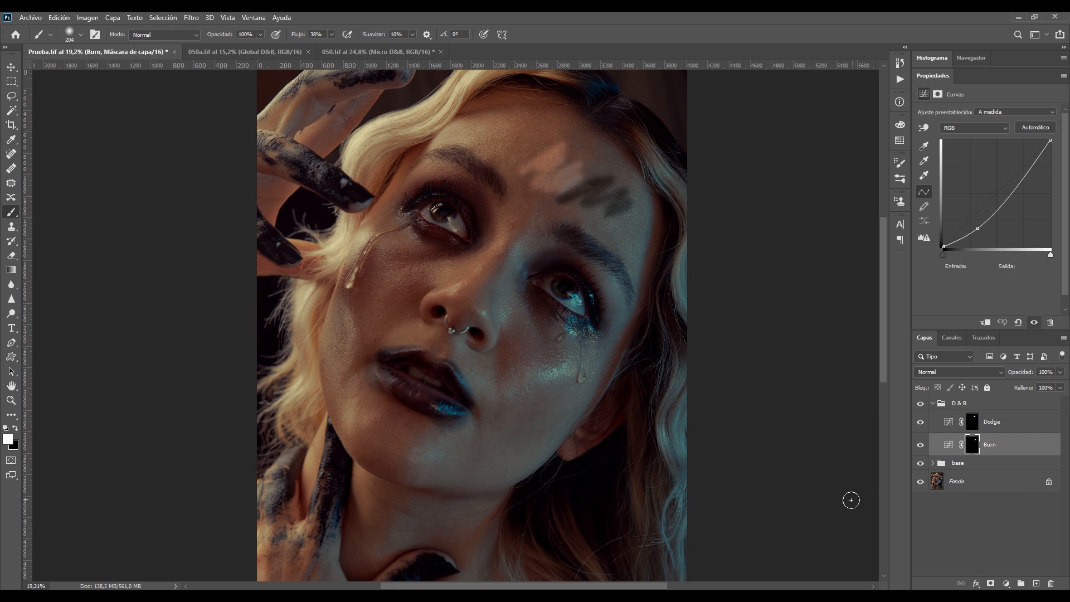
- Undo the test strokes on the forehead and reselect the Dodge layer
key(ctrl+z)
key(ctrl+z)
click(995, 427)
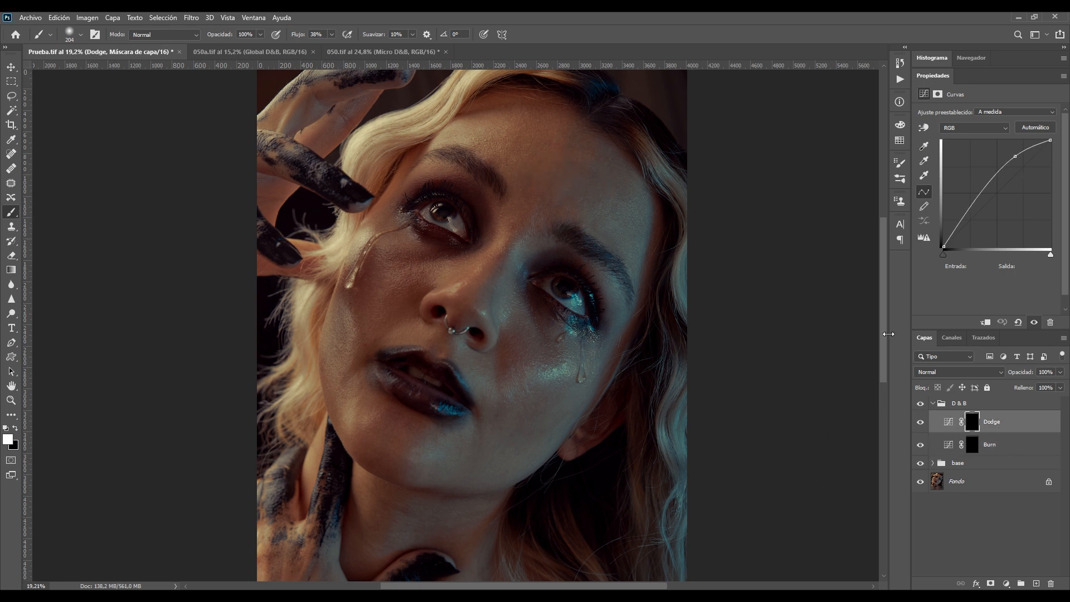
- Rename the group containing the Dodge and Burn layers as "D & B (micro)"
double_click(955, 404)
key(Return)
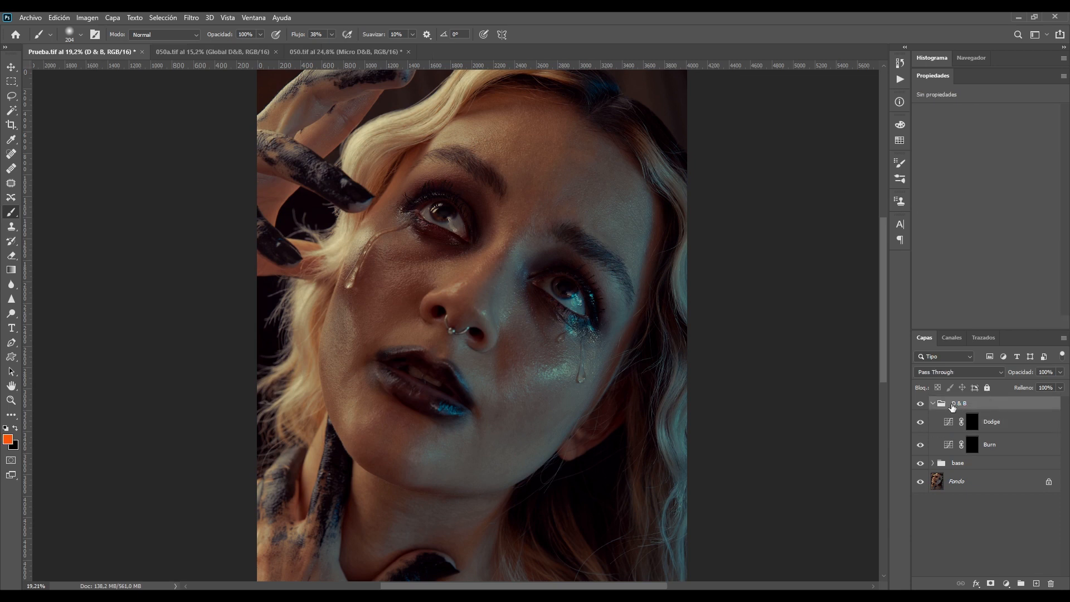
double_click(956, 404)
click(969, 403)
text((micro))
- Select the Dodge layer's mask and reduce the brush to 19 px for working on the shiny cheek
click(971, 421)
drag(544, 208, 573, 196)
drag(542, 384, 542, 270)
mouse_move(538, 323)
mouse_down()
mouse_move(521, 336)
mouse_move(509, 321)
mouse_up()
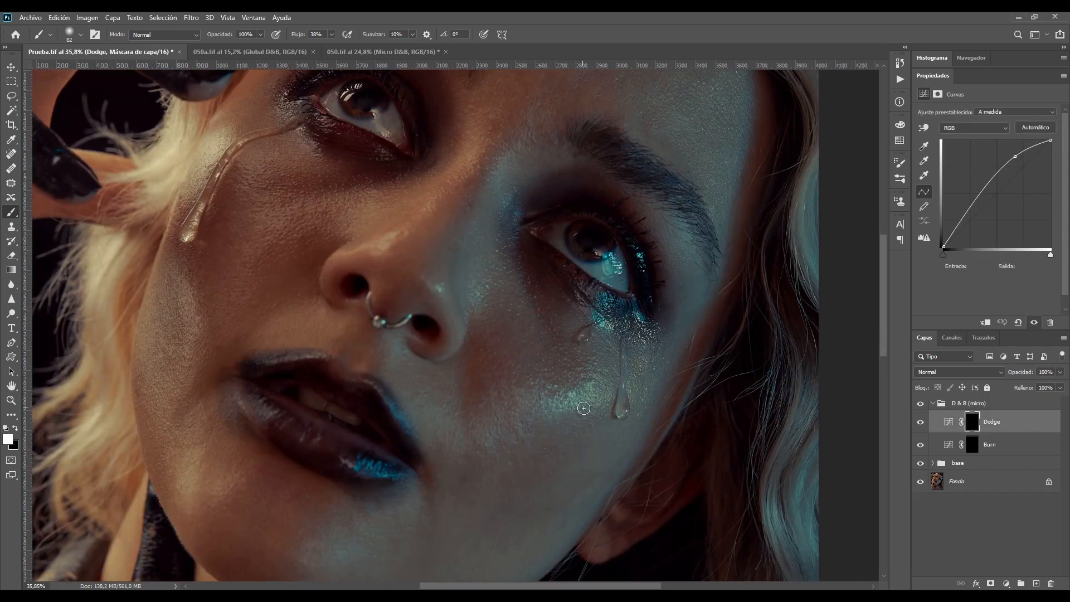
scroll(574, 392, up, 3)
drag(612, 393, 606, 391)
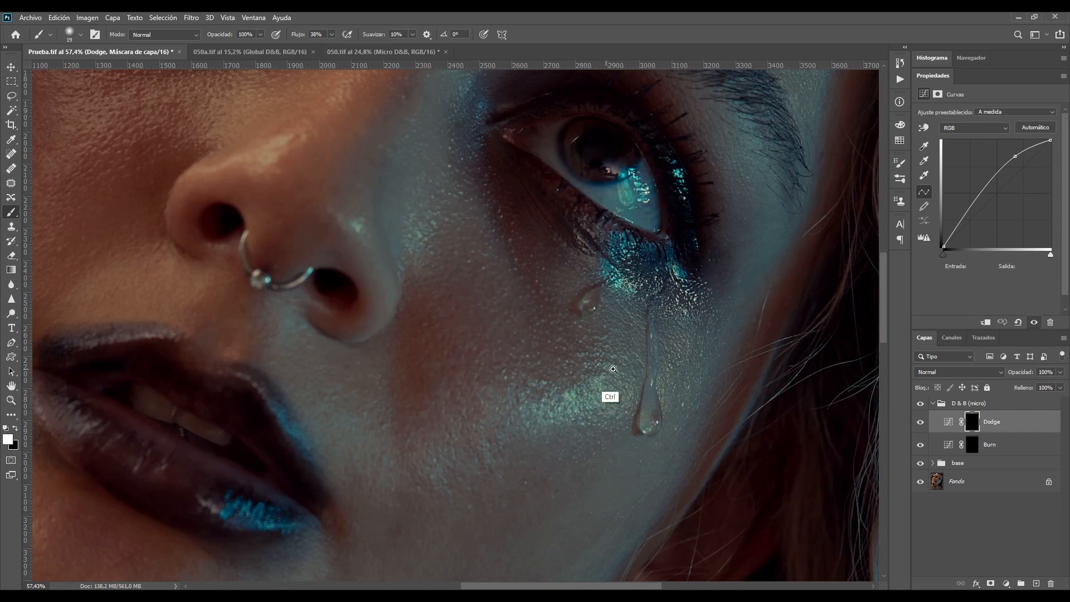
scroll(618, 384, up, 2)
mouse_move(611, 366)
mouse_down()
mouse_move(593, 378)
mouse_move(613, 384)
mouse_up()
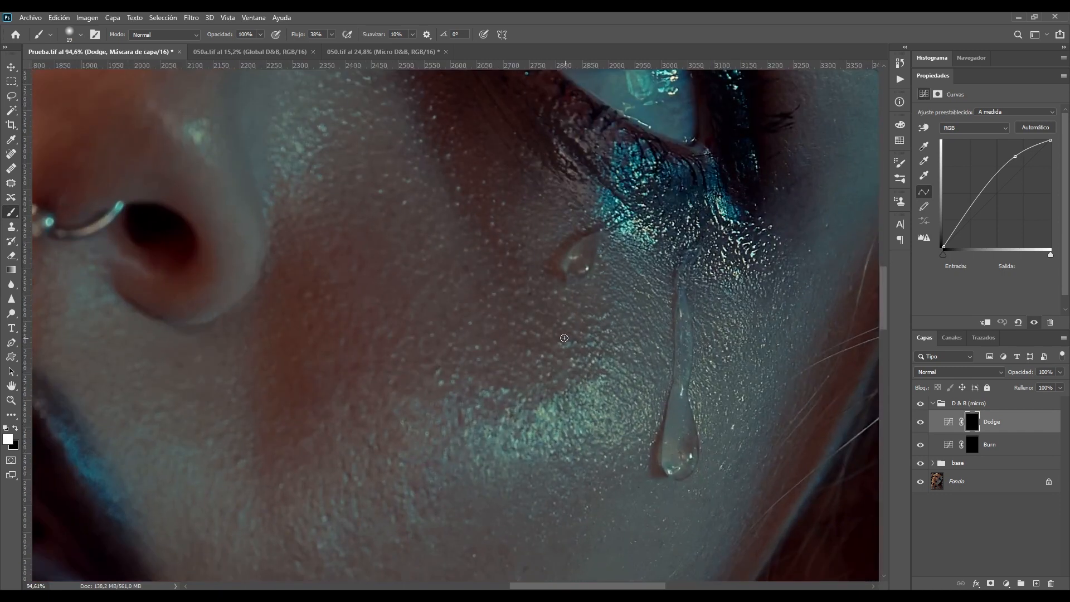
- Set the brush flow to 2% and check the brush's size and hardness settings
drag(326, 33, 270, 41)
text(2)
key(Return)
right_click(586, 377)
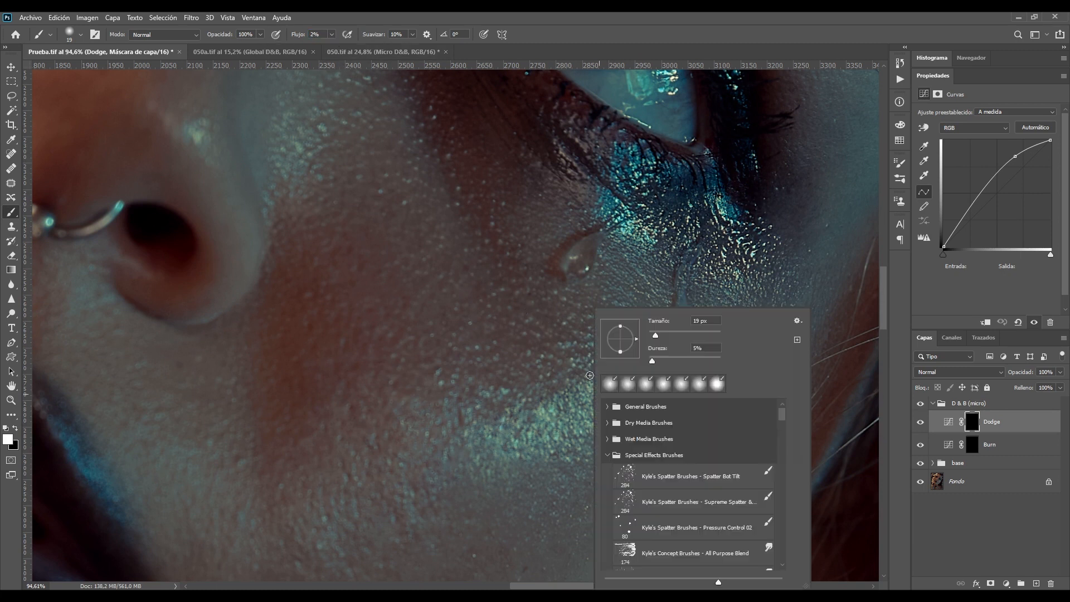
drag(713, 346, 636, 349)
key(Return)
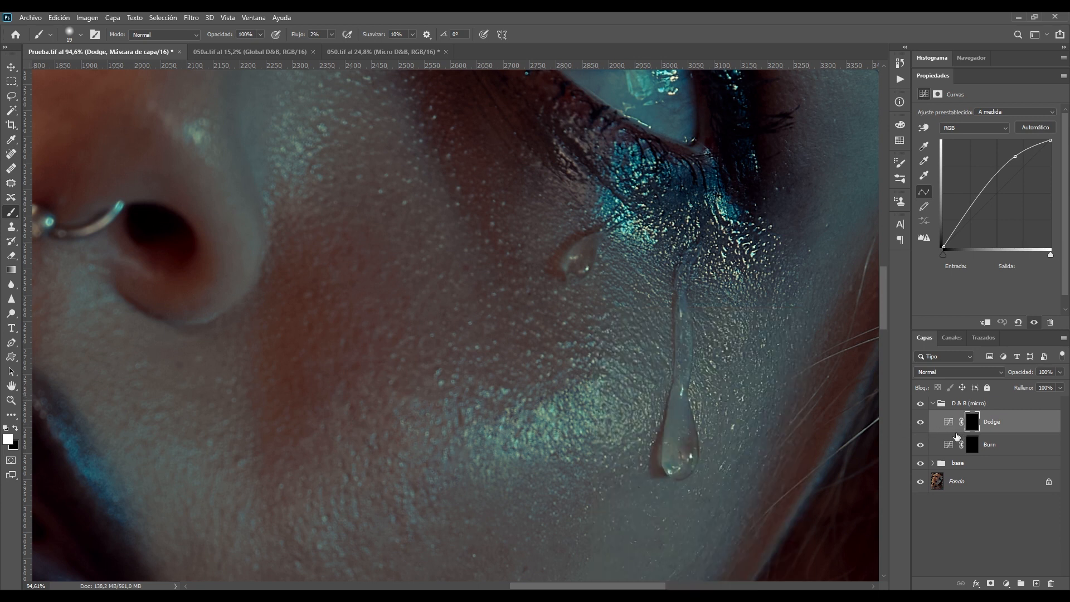
- Paint small white strokes on the Dodge mask over the cheek skin around the teardrops
drag(592, 368, 543, 409)
mouse_move(615, 392)
mouse_down()
mouse_move(650, 382)
mouse_move(614, 335)
mouse_up()
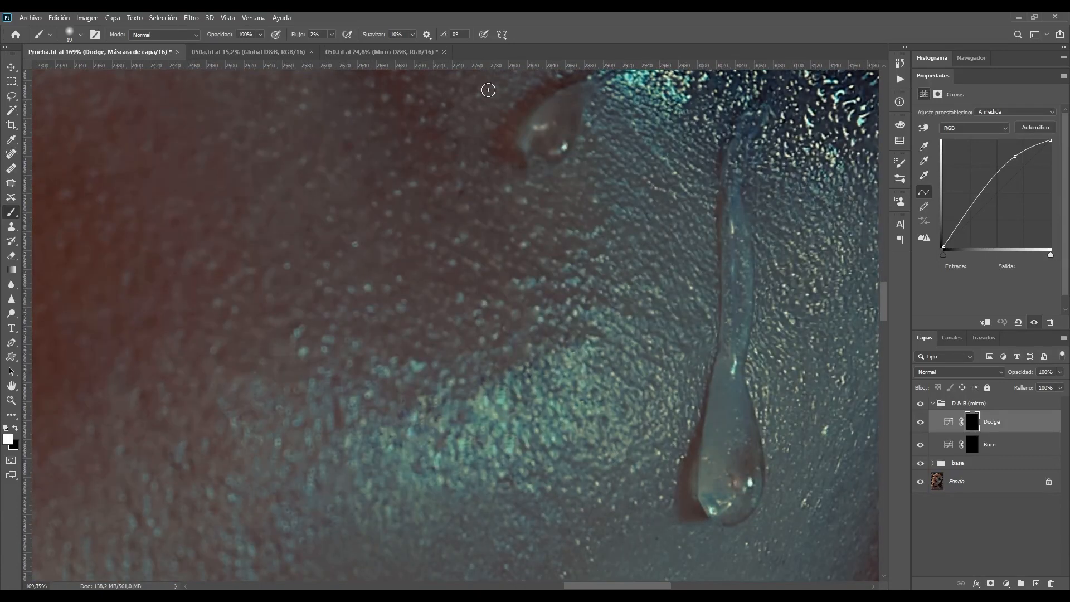
mouse_move(589, 293)
mouse_down()
mouse_move(545, 306)
mouse_move(543, 325)
mouse_up()
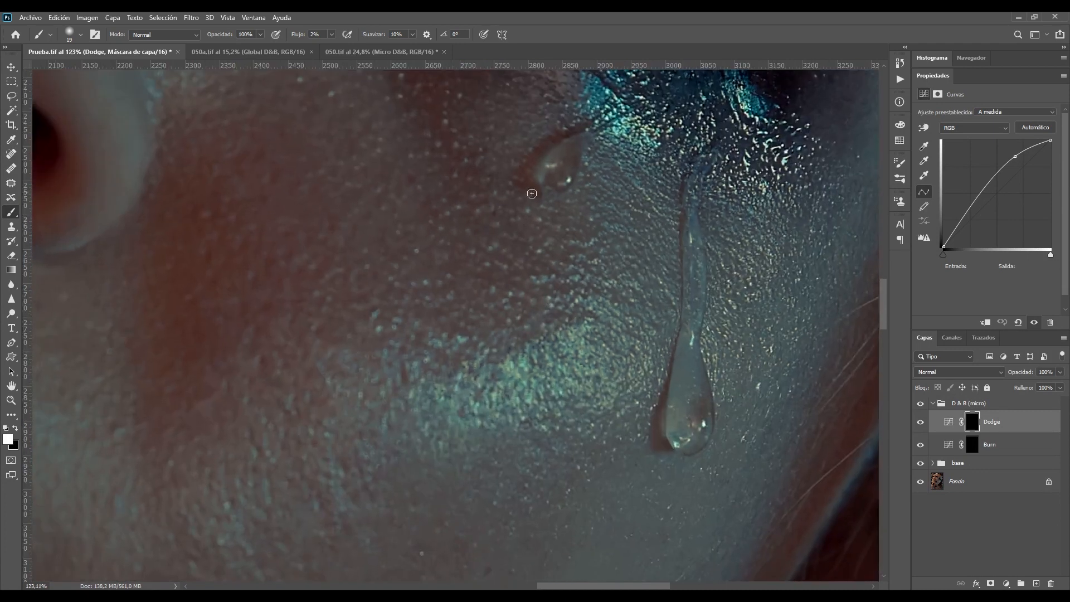
mouse_move(614, 310)
mouse_down()
mouse_move(553, 346)
mouse_move(583, 323)
mouse_move(564, 342)
mouse_move(562, 316)
mouse_up()
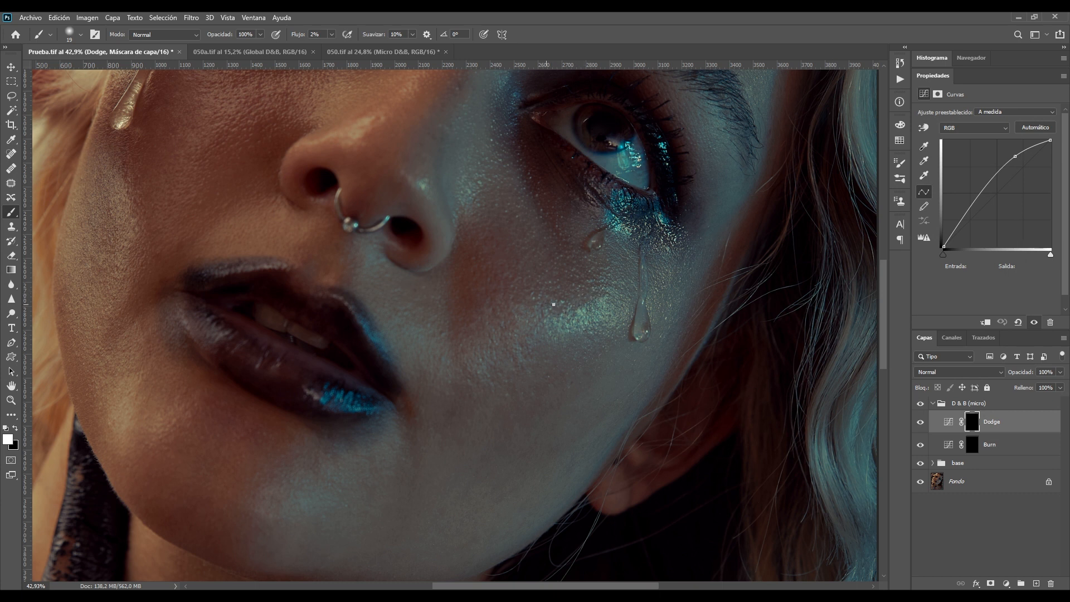
- Expand the base group, select the Piel layer and heal a small dark spot on the lower cheek with the Healing Brush
click(938, 467)
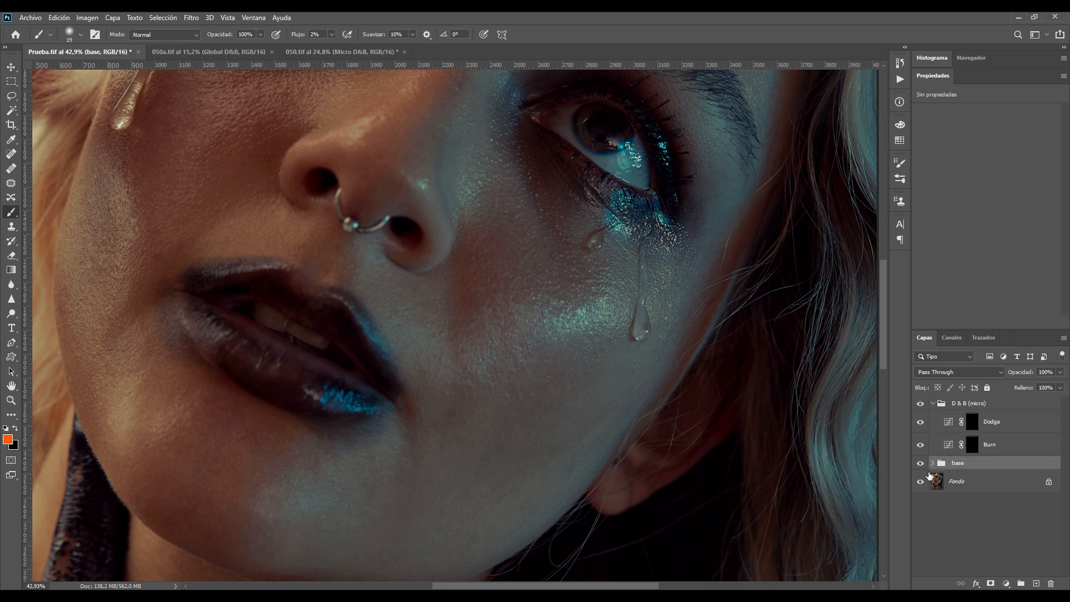
click(932, 464)
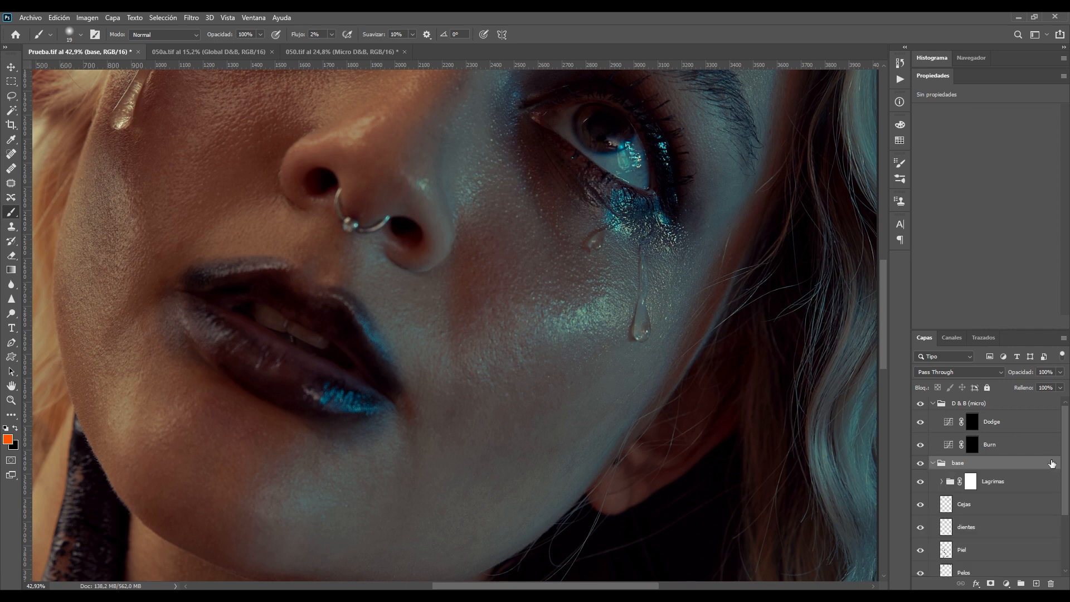
drag(1065, 460, 1066, 482)
click(986, 517)
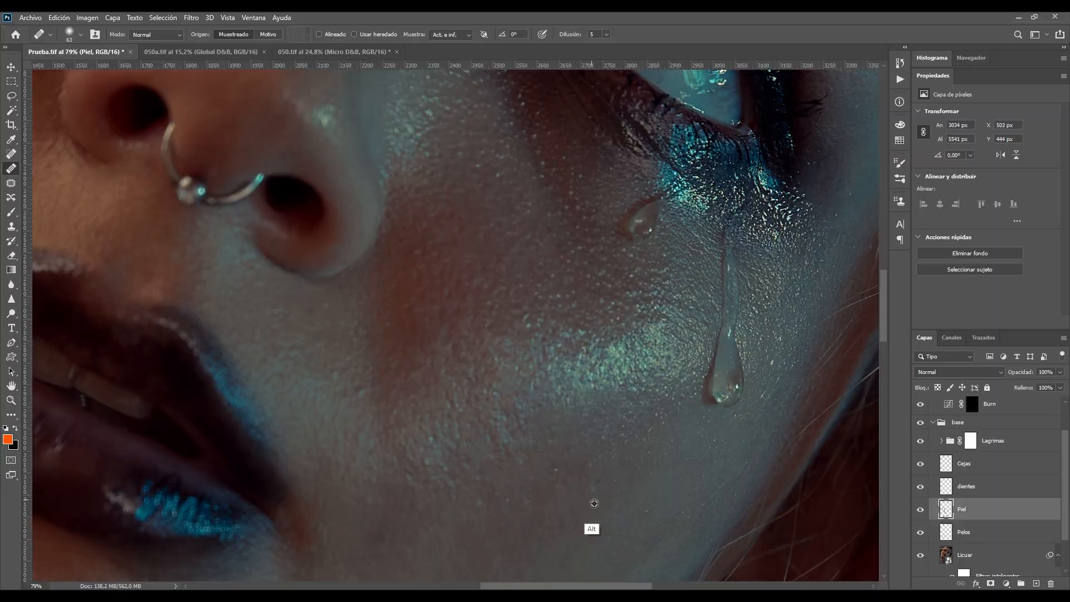
key(alt)
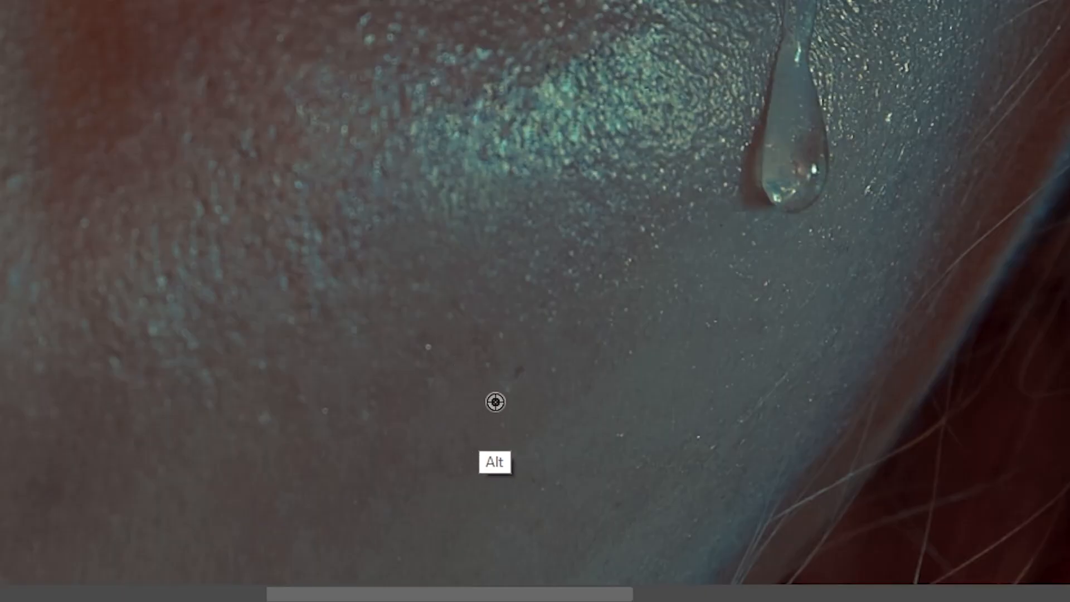
alt+click(495, 401)
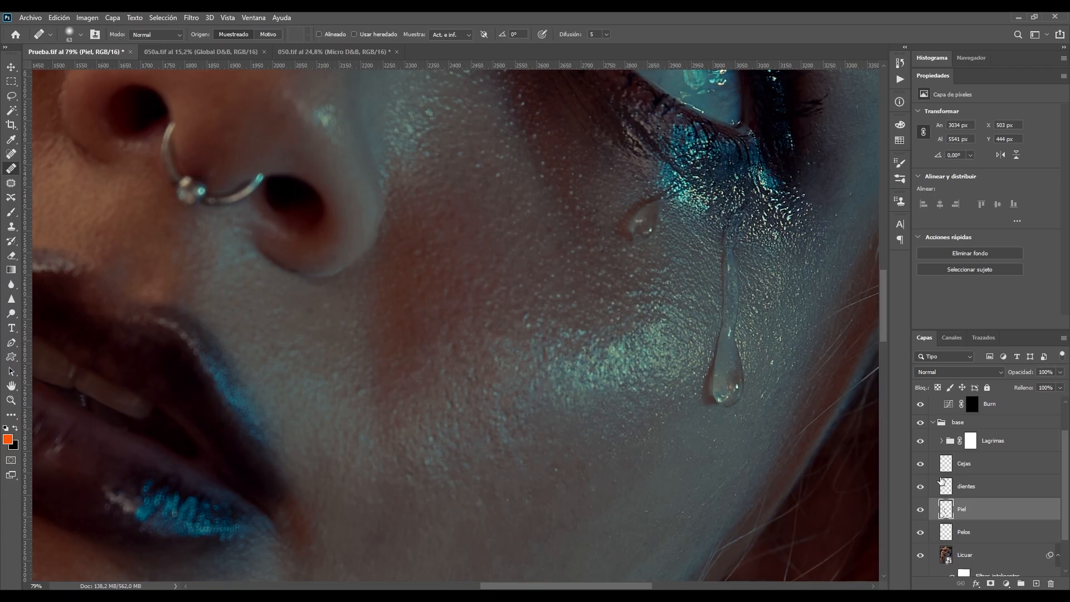
- Reselect the Dodge layer's mask with the Brush tool and inspect the cheek highlight close up and from farther away
drag(1065, 451, 1065, 427)
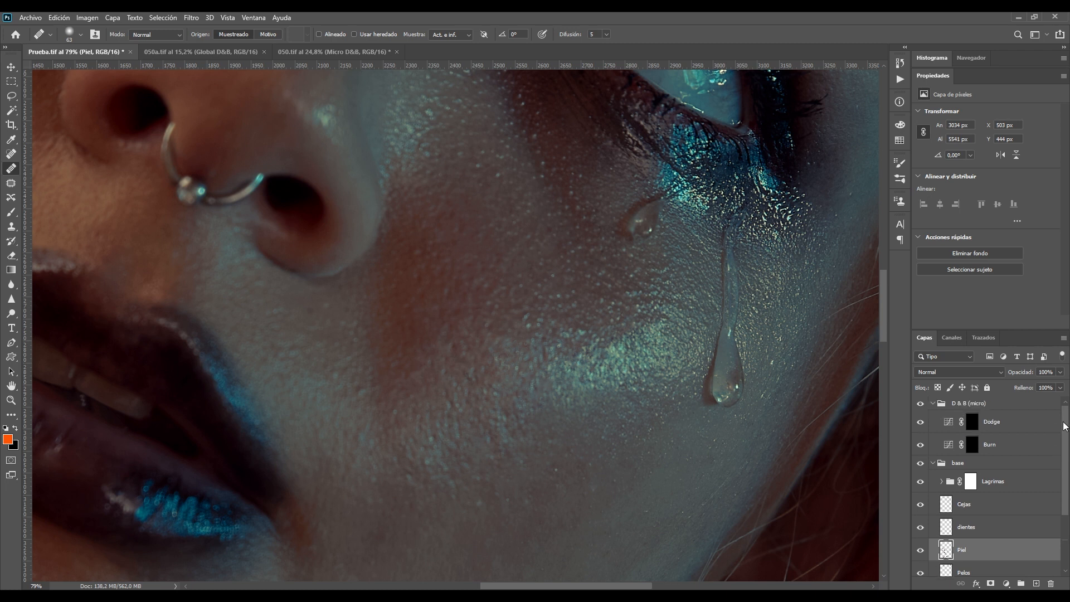
click(1014, 427)
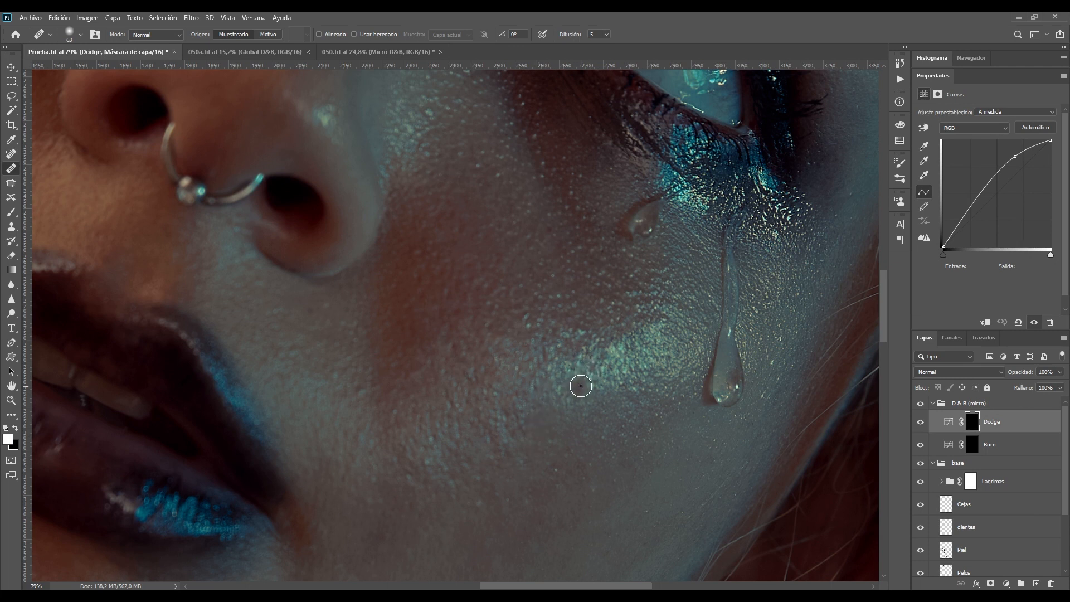
key(b)
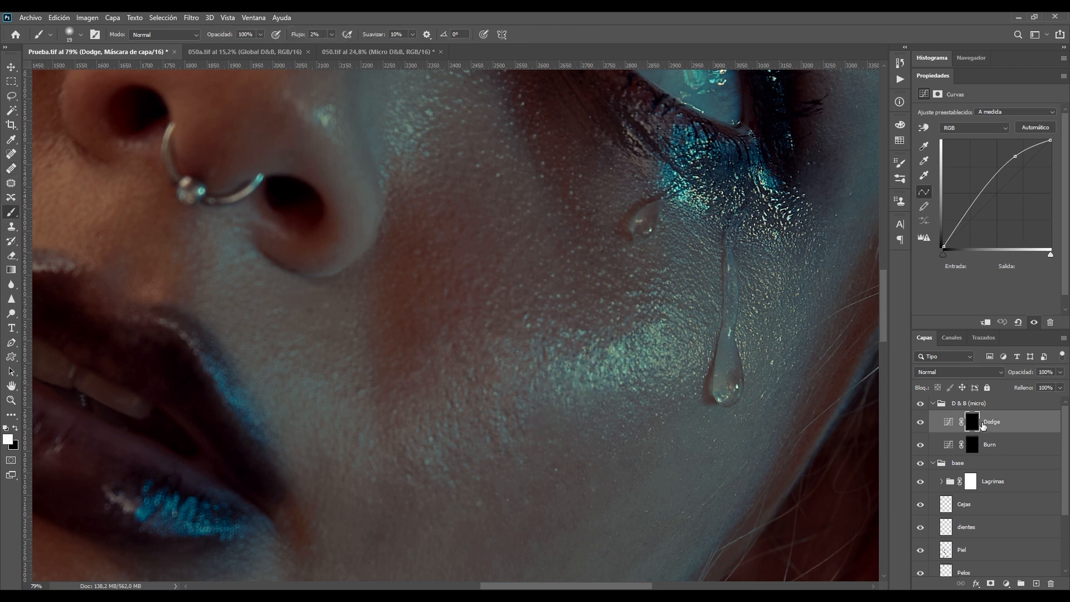
scroll(591, 350, up, 2)
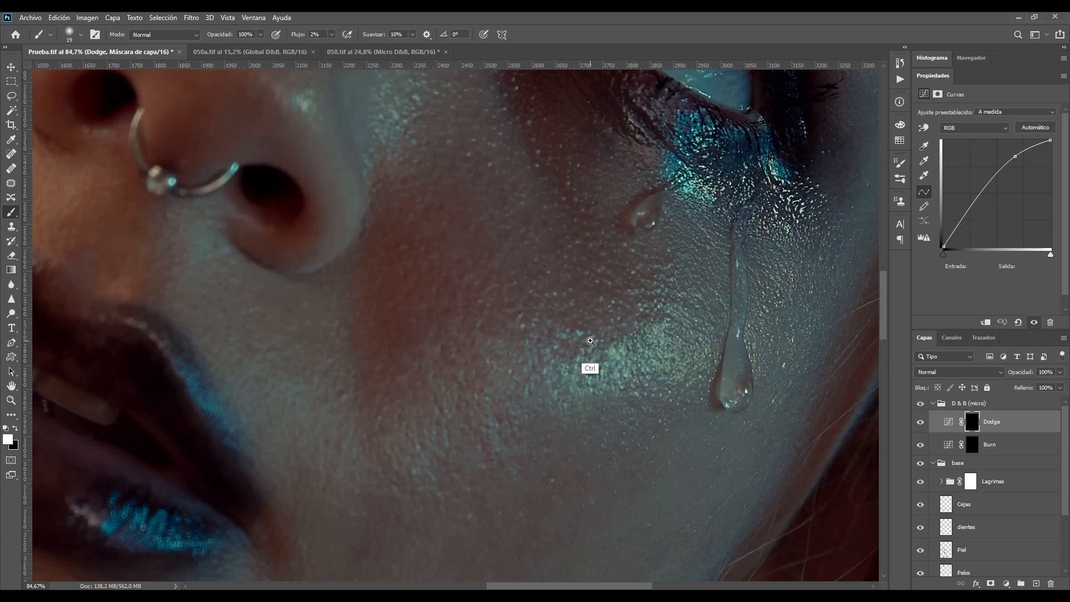
scroll(579, 339, down, 4)
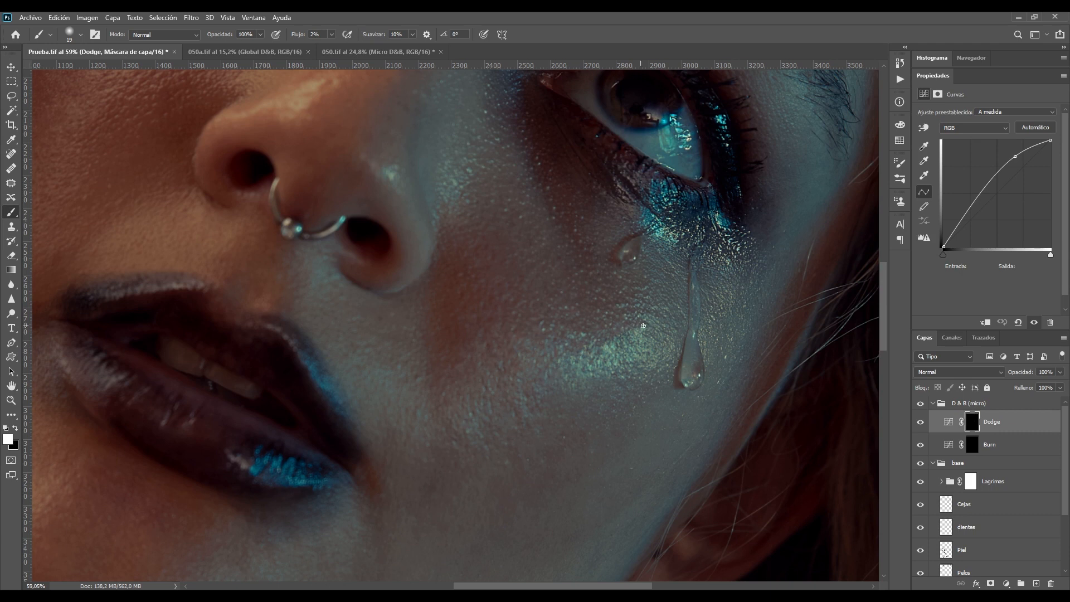
scroll(615, 346, up, 2)
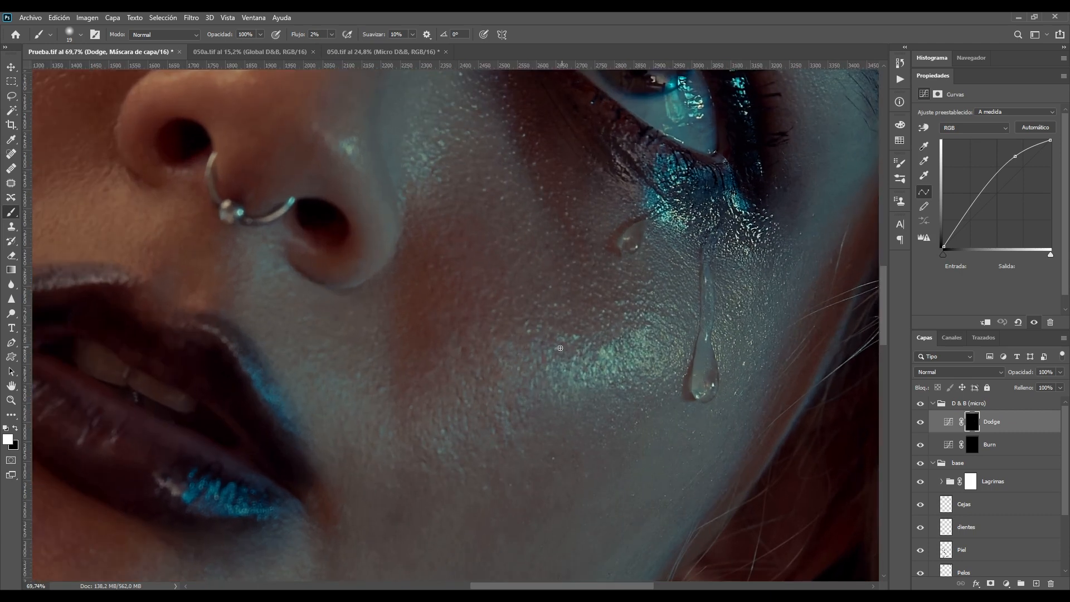
scroll(551, 333, down, 2)
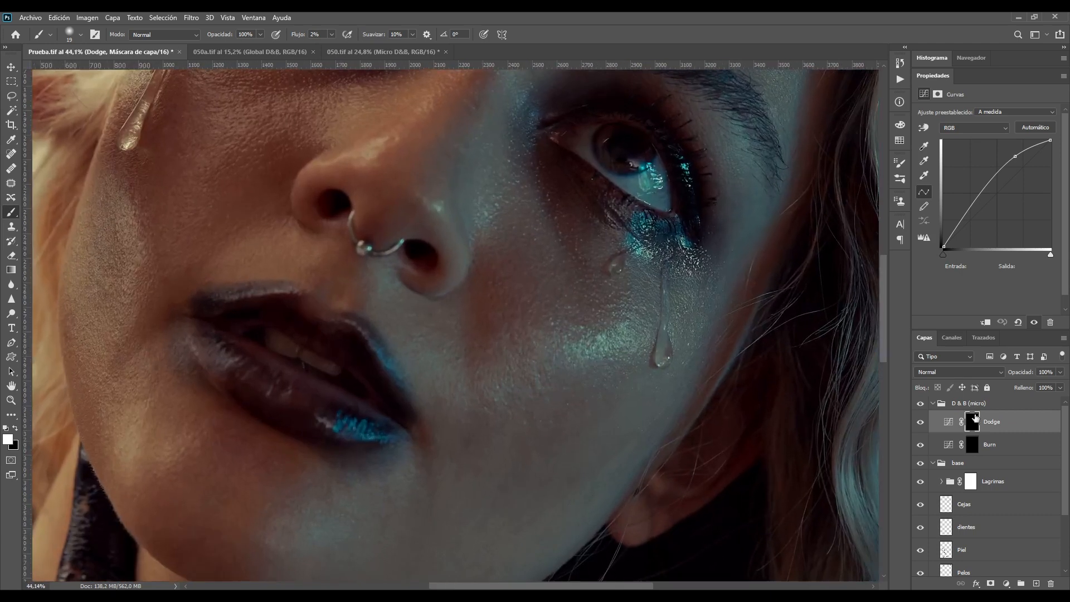
scroll(612, 284, up, 2)
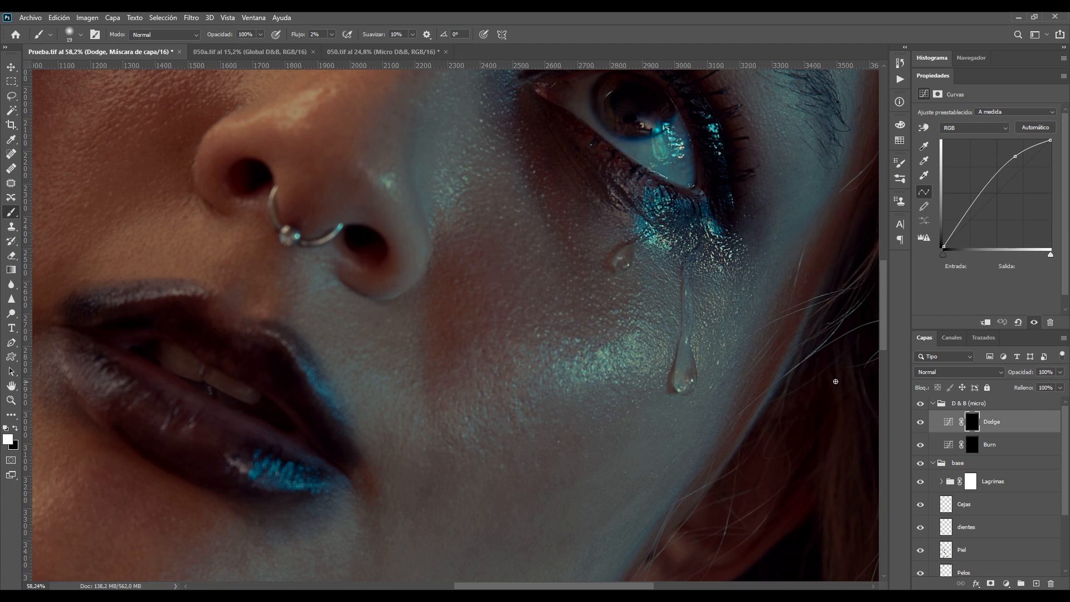
- Collapse the D & B (micro) group and add a Hue/Saturation adjustment layer above it with saturation at -100
click(1006, 405)
click(933, 403)
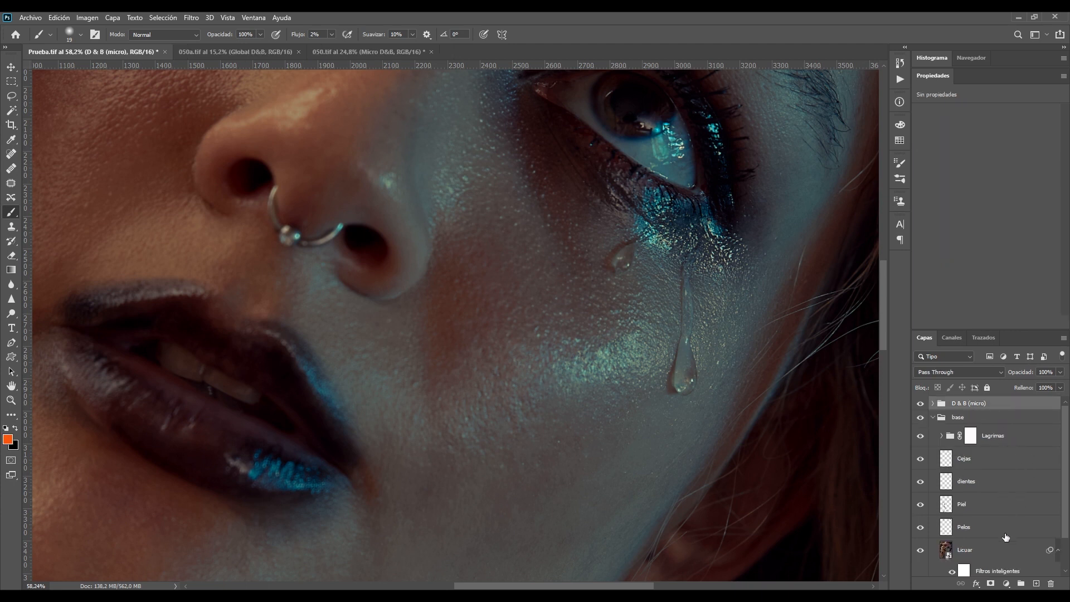
click(1006, 585)
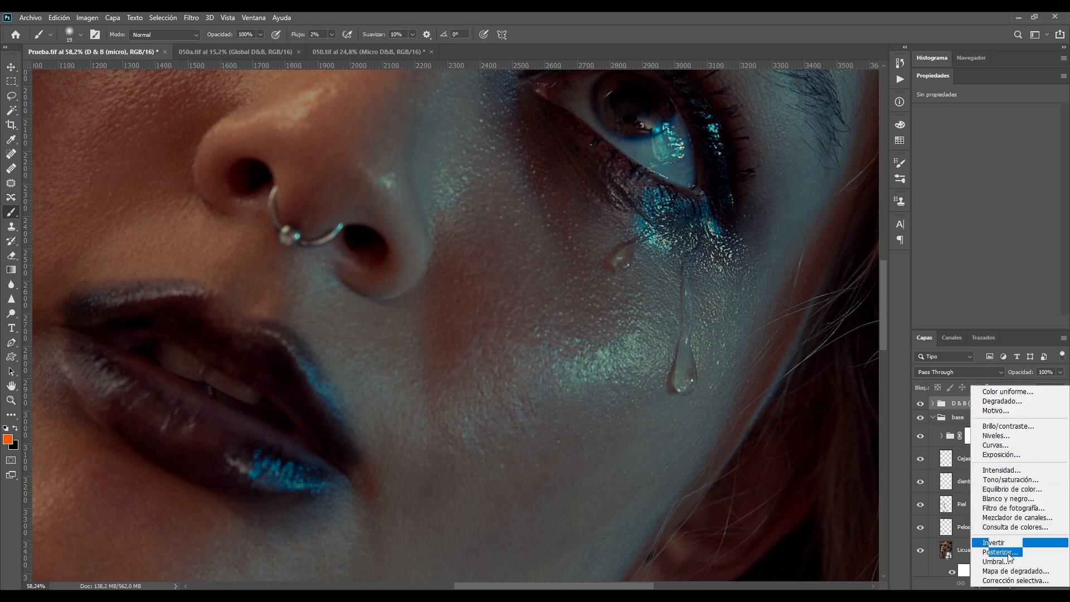
click(1020, 480)
drag(986, 177, 917, 177)
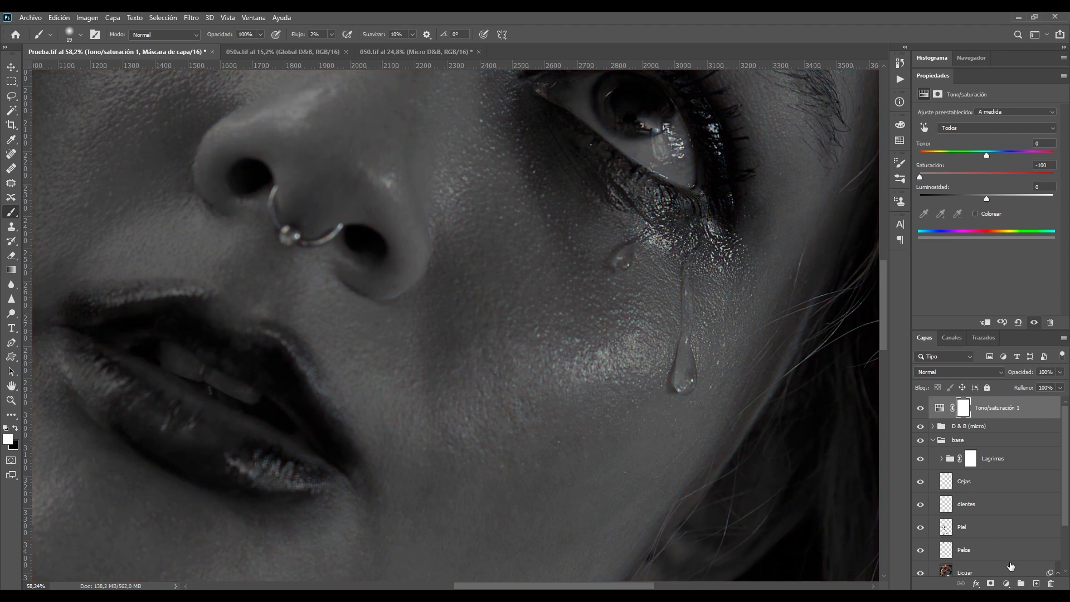
- Add a Curves adjustment layer on top and shape a contrast curve, with its shadow point at input 57, output 30
click(1005, 583)
click(994, 441)
drag(975, 215, 976, 229)
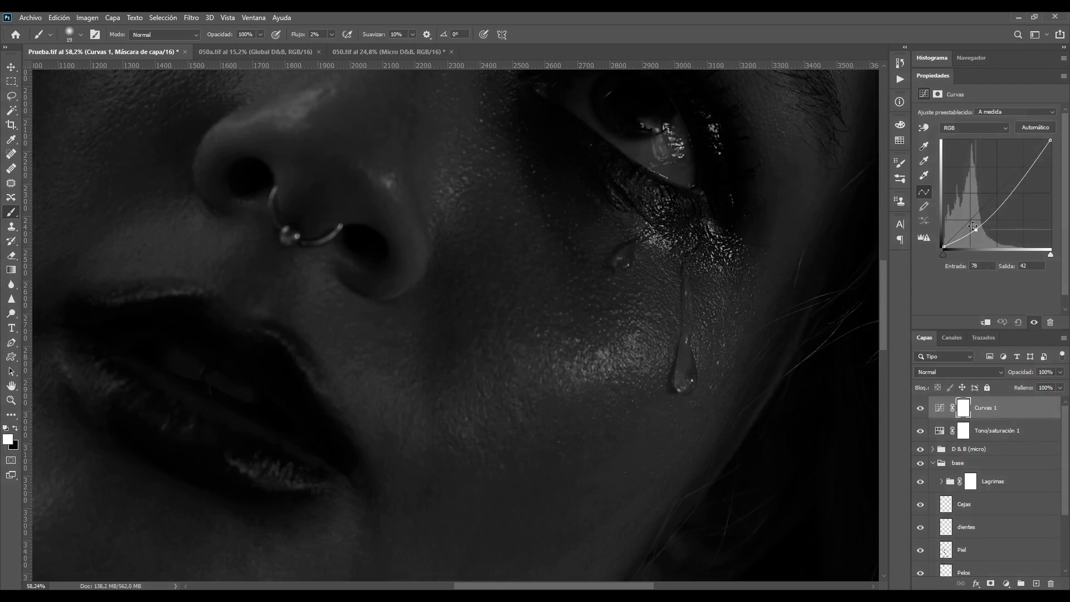
mouse_move(1007, 196)
mouse_down()
mouse_move(1016, 167)
mouse_move(991, 177)
mouse_move(993, 191)
mouse_up()
drag(975, 228, 964, 234)
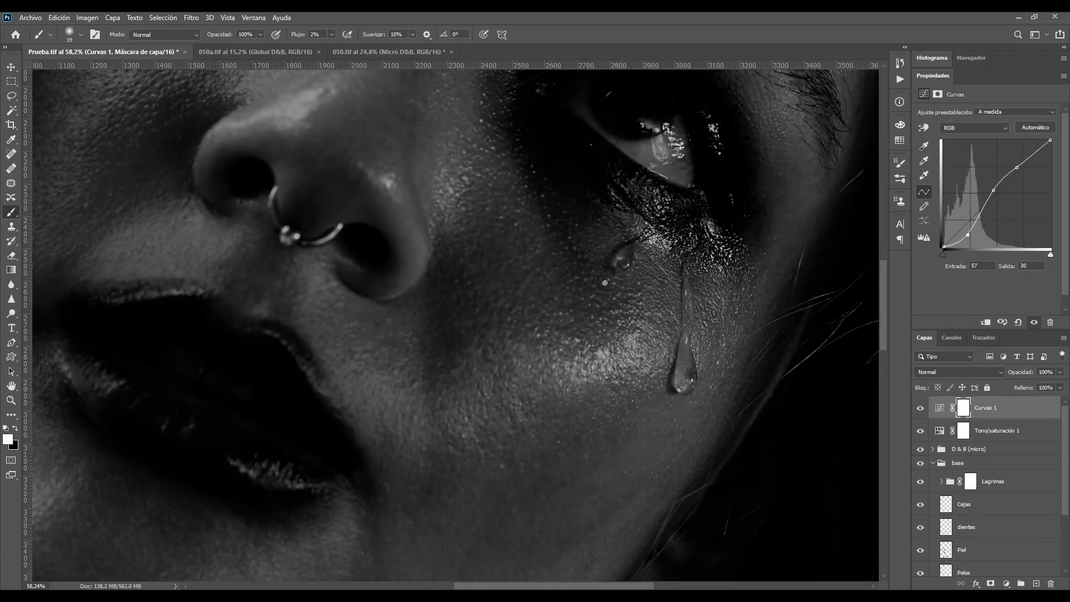
- Group the Curves and Hue/Saturation layers and name the group "Auda visual"
shift+click(1002, 430)
key(ctrl+g)
double_click(949, 409)
text(Auda visual)
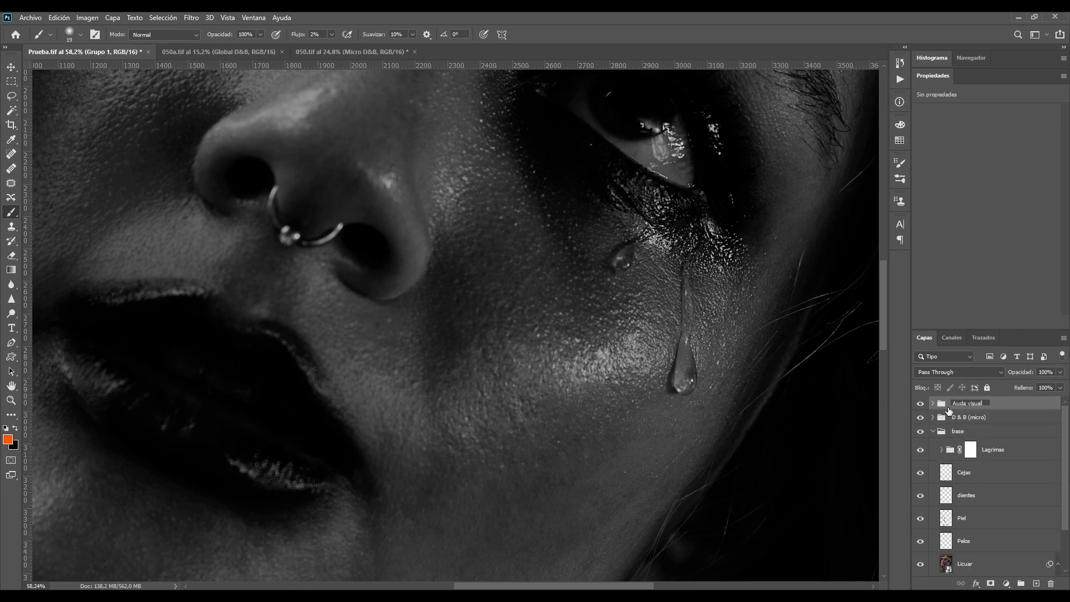
key(Return)
- Select the Dodge layer inside the D & B (micro) group and use a 30 px brush on the cheek
click(932, 418)
click(1006, 435)
drag(557, 299, 599, 338)
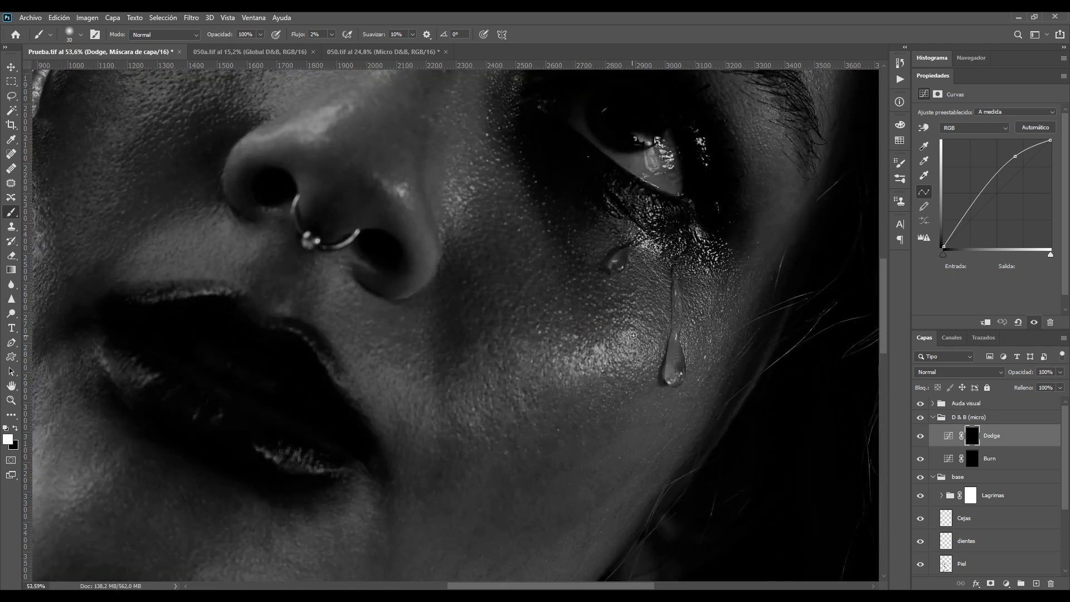
drag(595, 315, 576, 361)
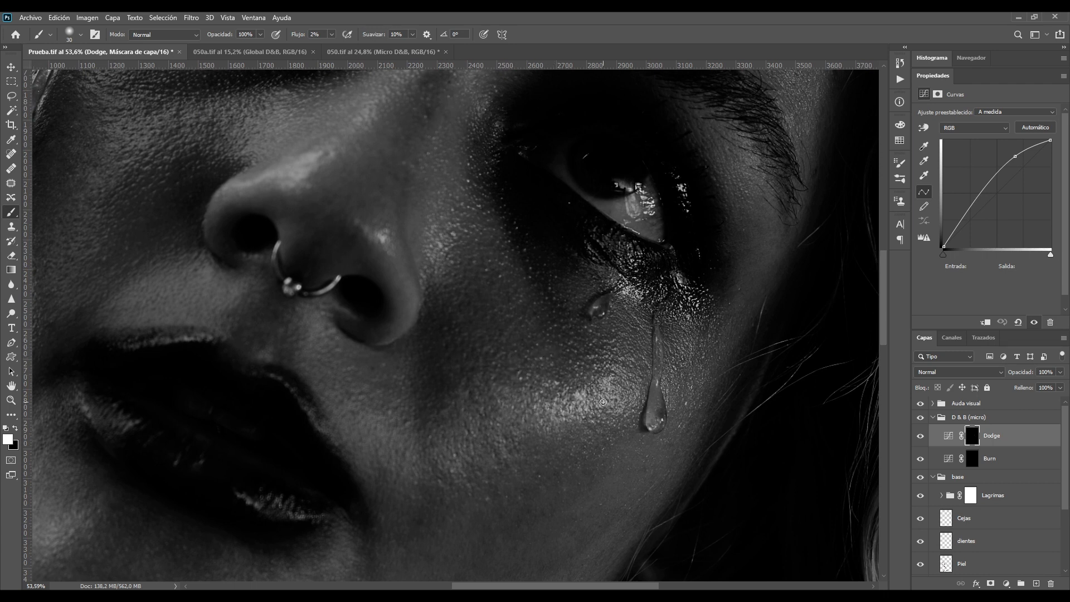
- Paint on the Burn layer's mask over the cheek and toggle the D & B (micro) group's visibility to compare
click(988, 464)
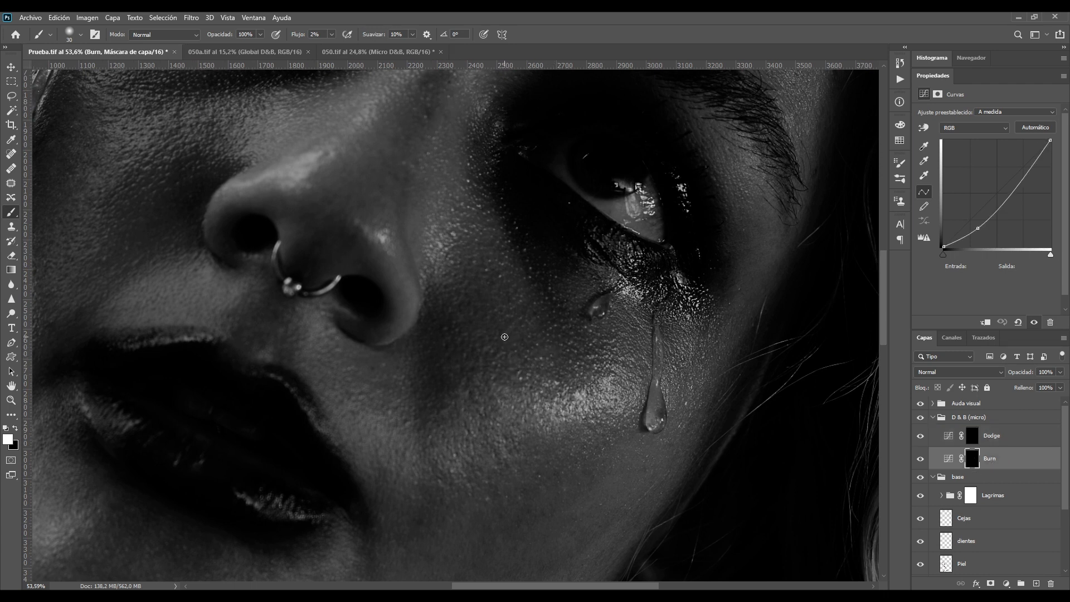
drag(538, 353, 503, 332)
click(921, 418)
click(920, 419)
click(919, 419)
- Switch to 050a.tif and examine its portrait
click(245, 52)
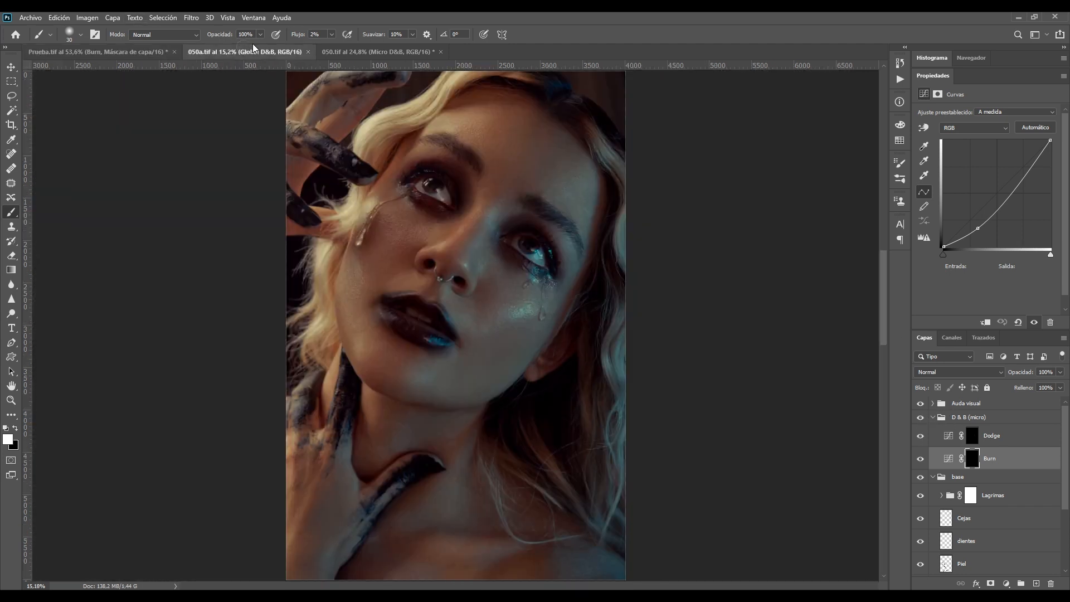
scroll(478, 244, up, 2)
scroll(478, 243, down, 1)
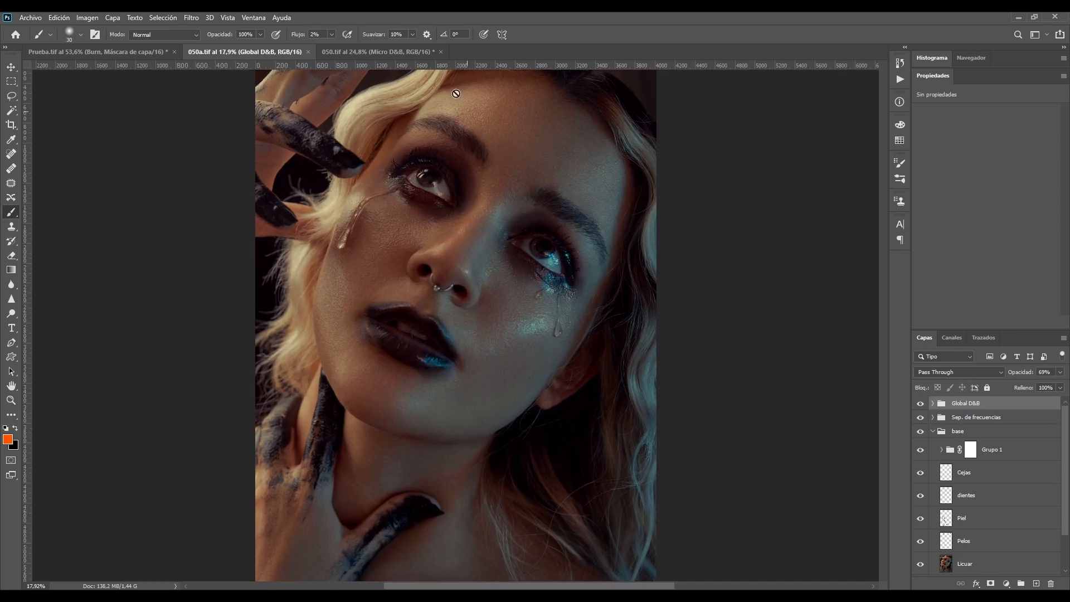
- In 050.tif, show the Micro D&B group, compare the face with it on and off, and expand the group
click(377, 52)
scroll(553, 386, down, 2)
scroll(648, 401, up, 3)
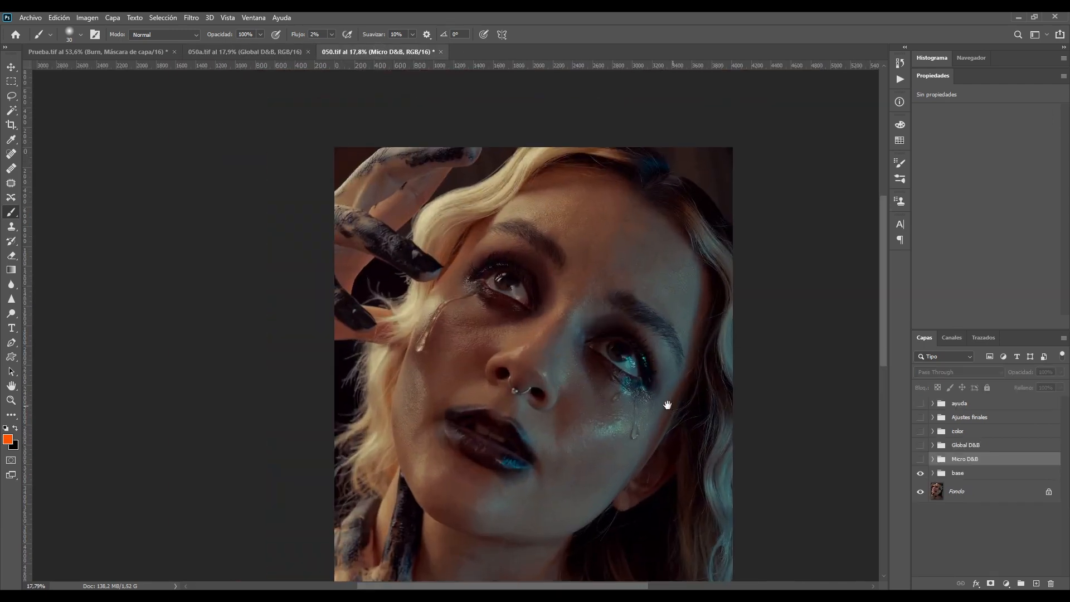
click(919, 459)
drag(582, 426, 530, 327)
scroll(556, 309, up, 1)
click(920, 459)
click(920, 459)
click(932, 459)
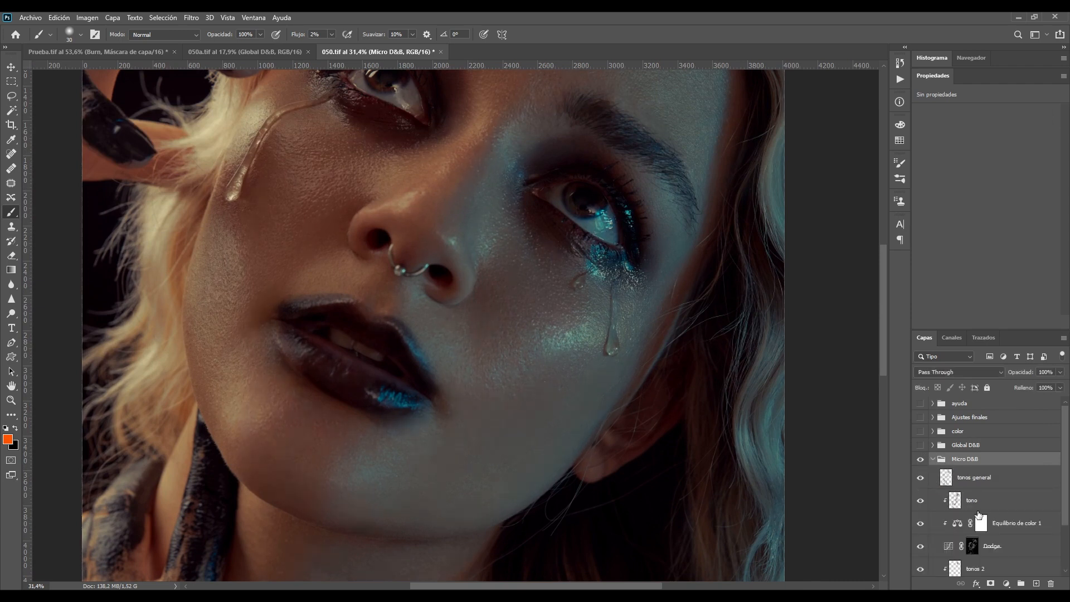
- Display the Dodge layer's mask on its own, examine the strokes across the face, and return to the image view
alt+click(980, 546)
scroll(512, 305, down, 3)
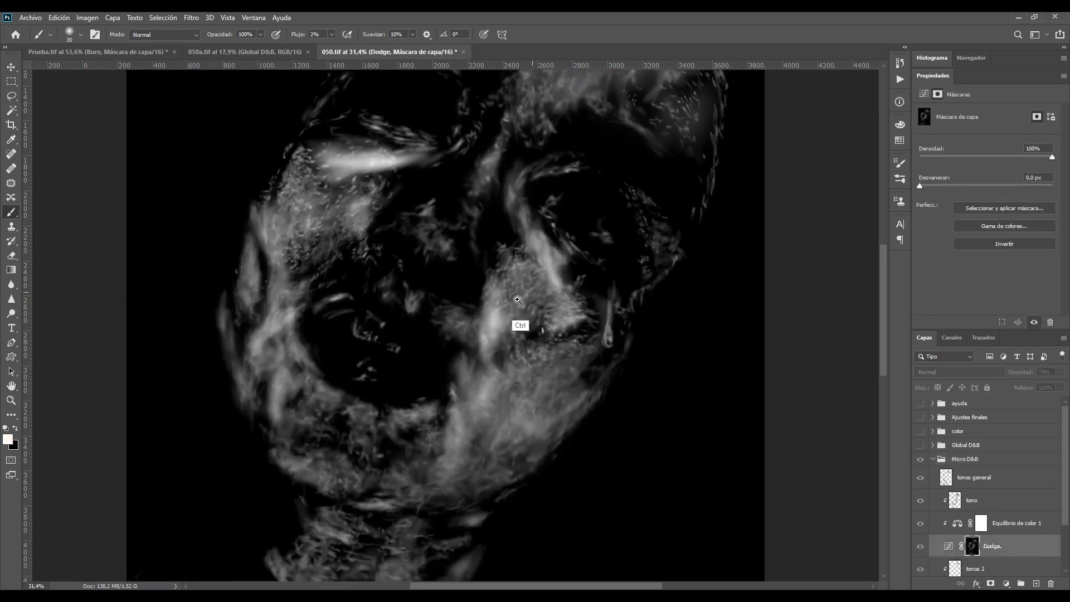
scroll(406, 239, up, 2)
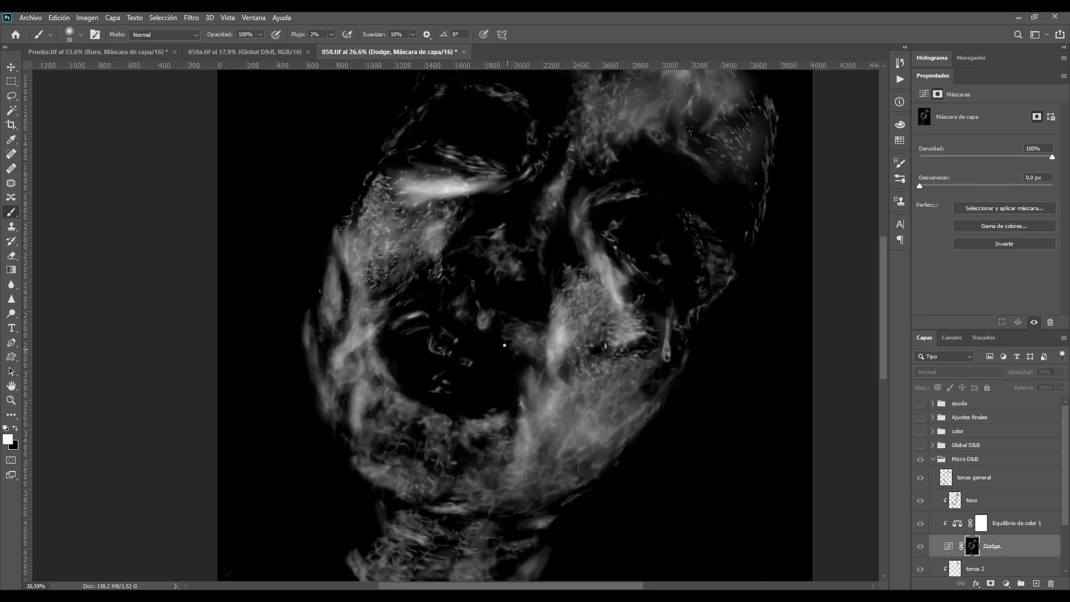
drag(684, 438, 661, 403)
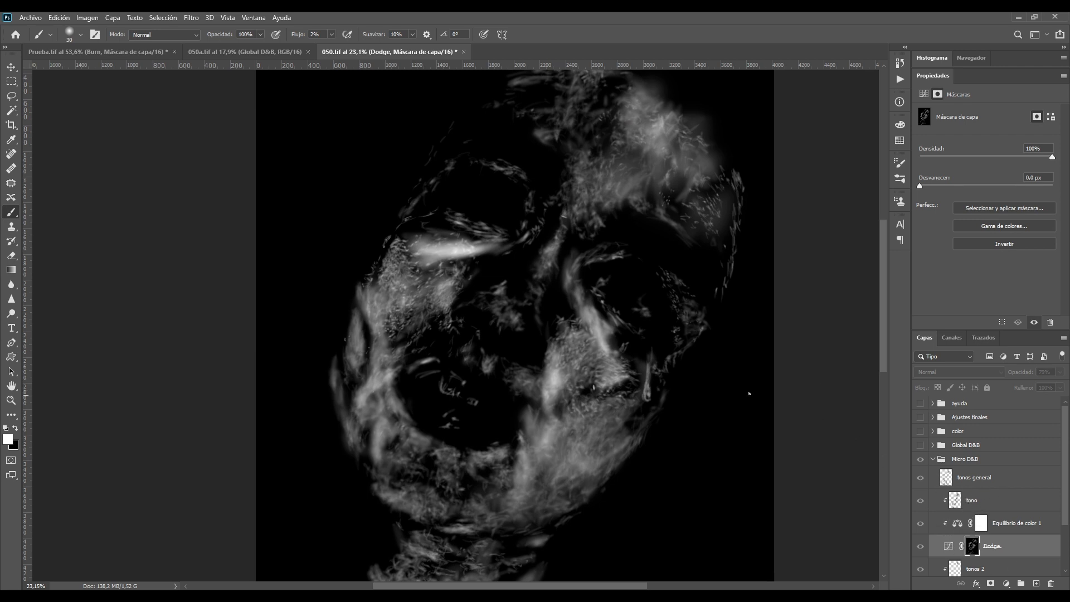
scroll(667, 394, down, 2)
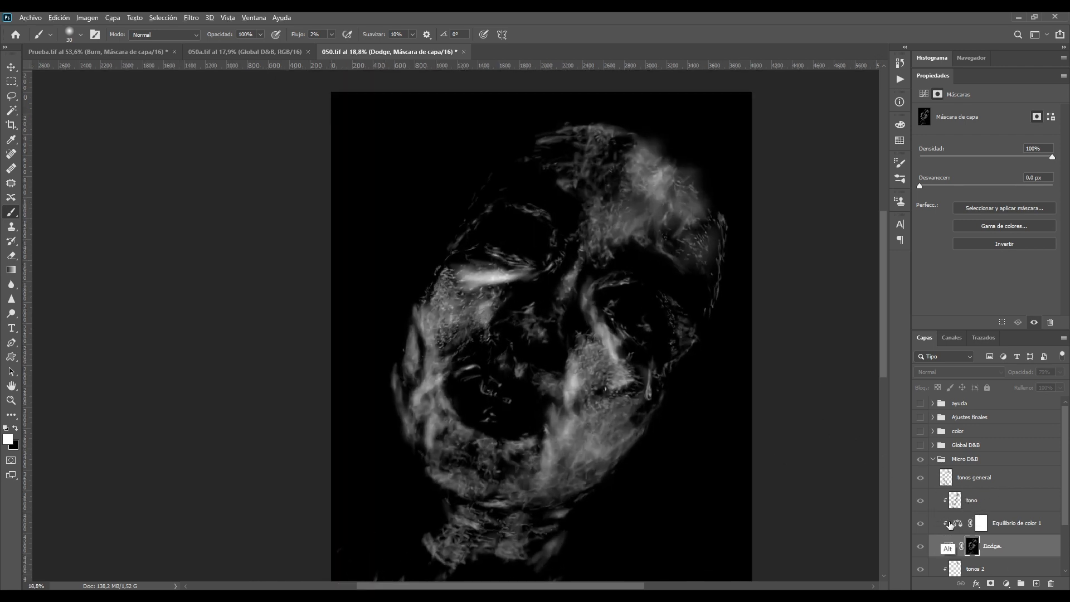
drag(650, 388, 611, 332)
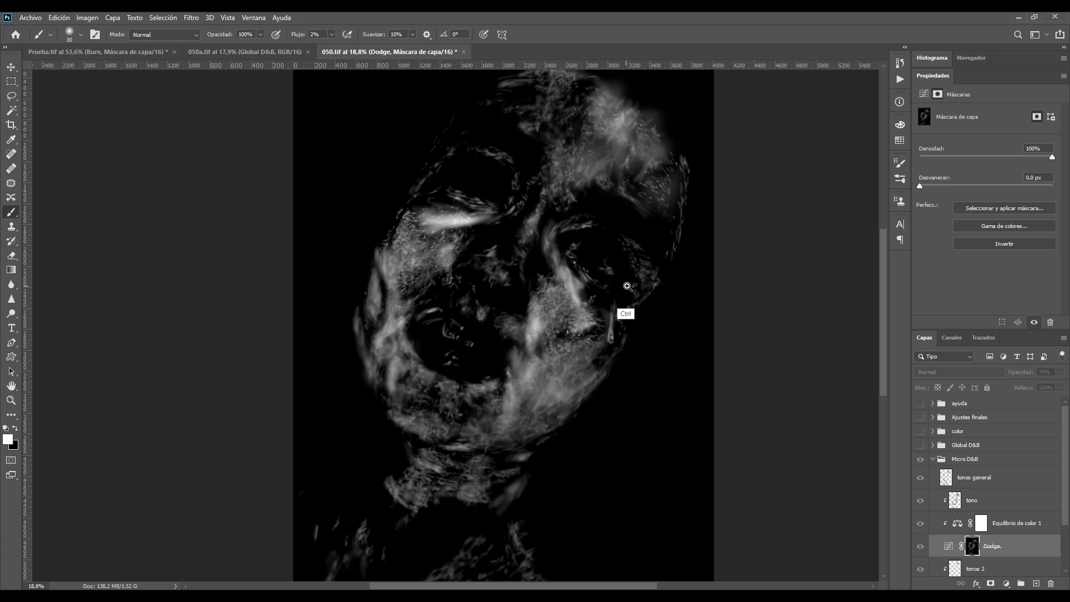
scroll(626, 285, down, 4)
scroll(629, 284, up, 4)
alt+click(966, 549)
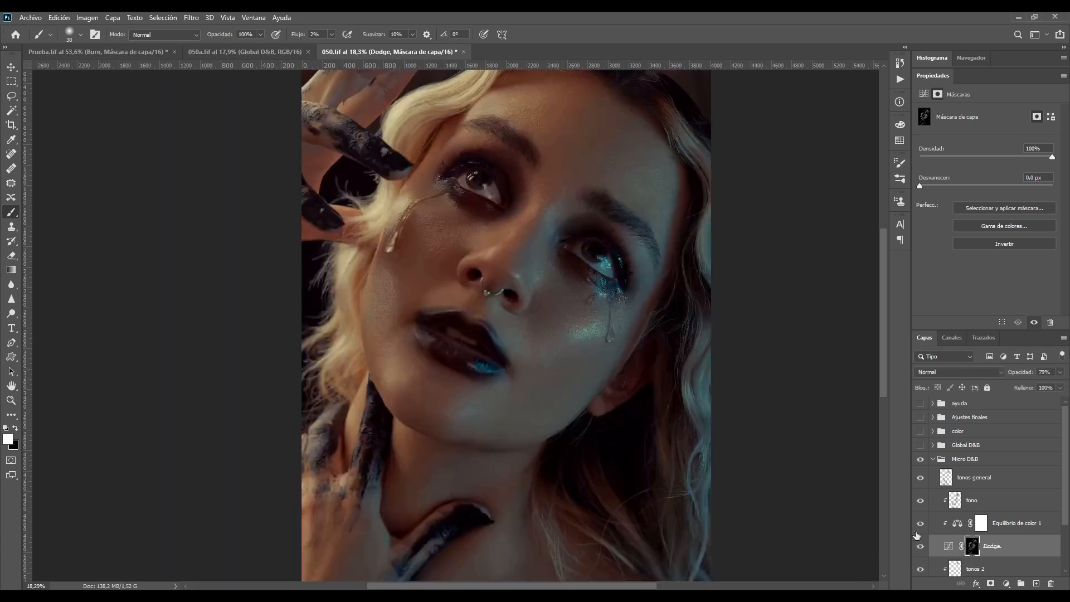
- Compare the portrait with and without the Micro D&B group and collapse the group
click(920, 459)
click(920, 459)
mouse_move(540, 279)
mouse_down()
mouse_move(573, 272)
mouse_move(554, 284)
mouse_up()
click(941, 459)
click(933, 459)
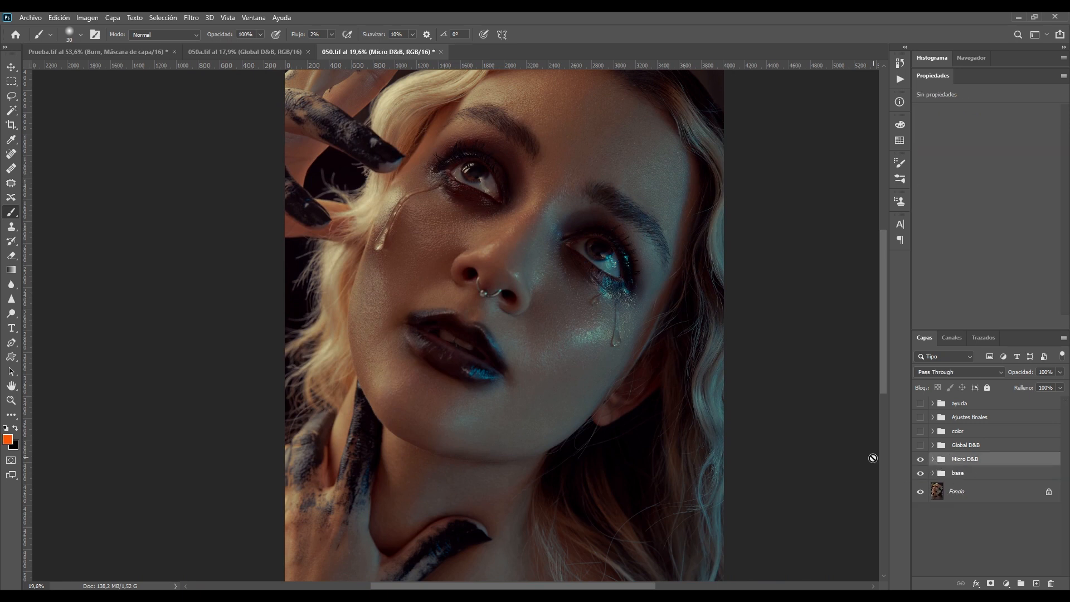
- Try deleting the D & B (micro) group in Prueba.tif and undo the deletion
click(115, 50)
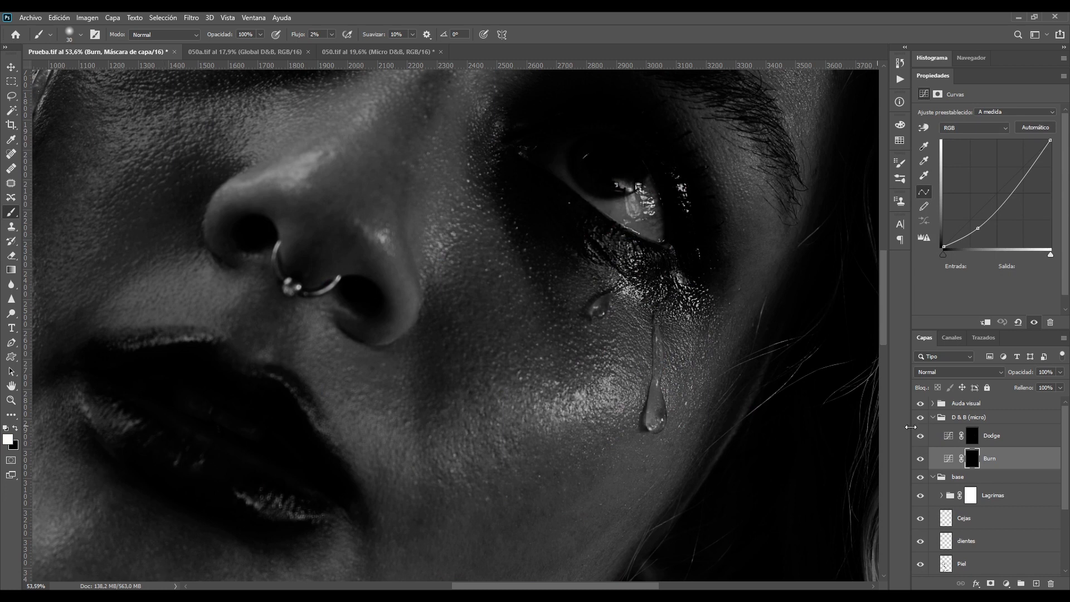
click(991, 419)
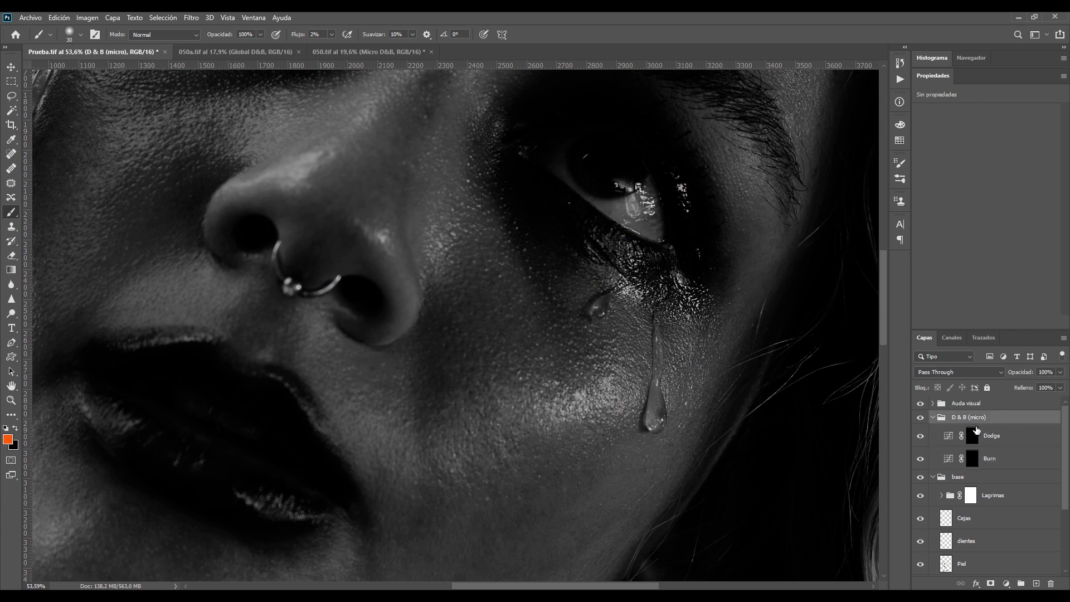
key(Delete)
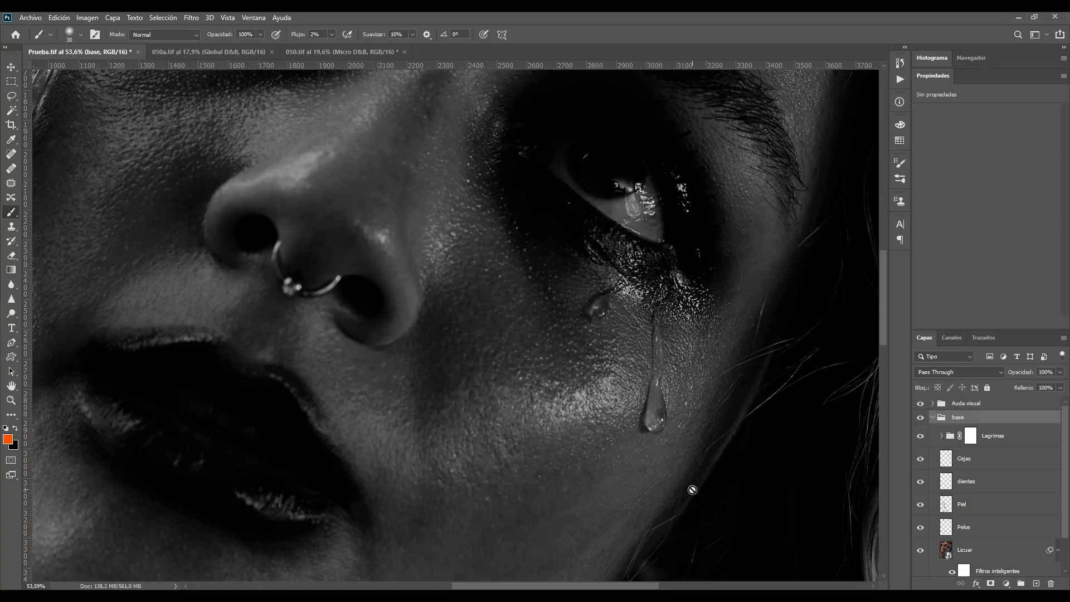
key(ctrl+z)
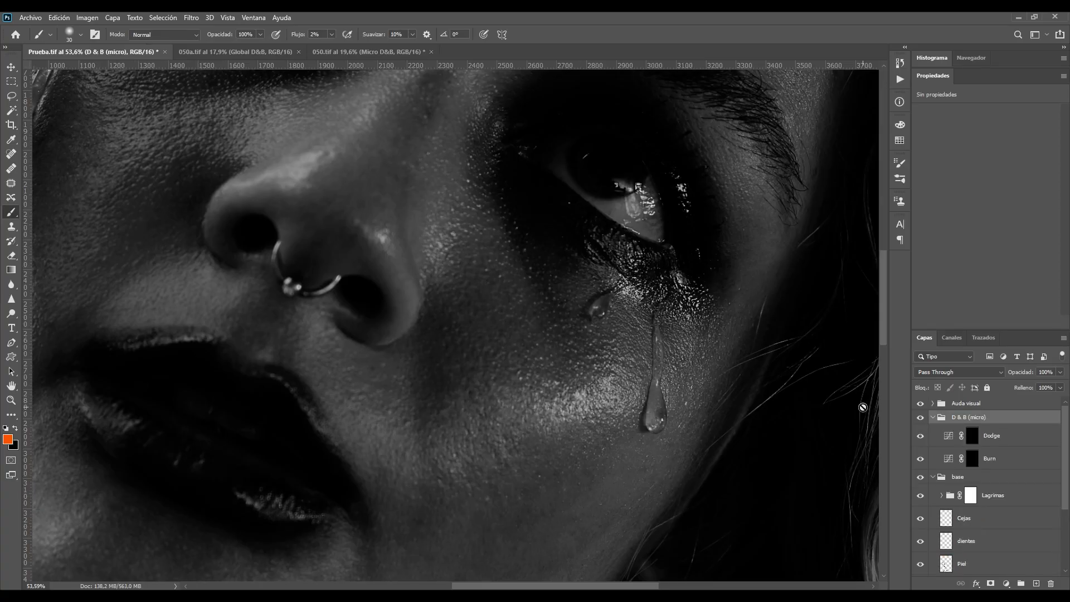
- In 050.tif, make the Global D&B group visible and expand it
scroll(561, 299, down, 3)
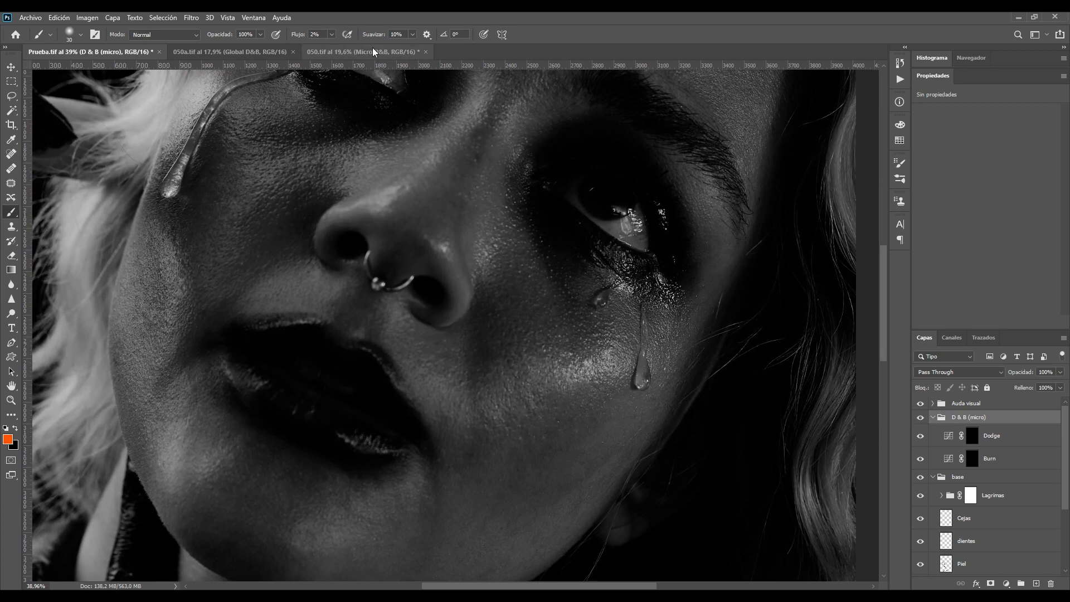
click(372, 52)
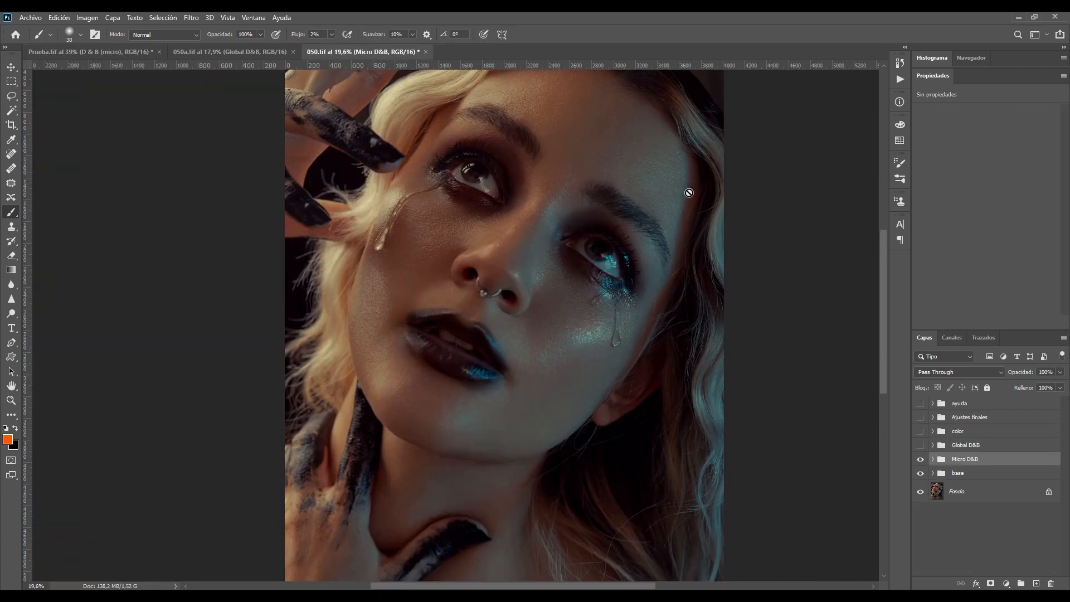
click(957, 430)
click(983, 444)
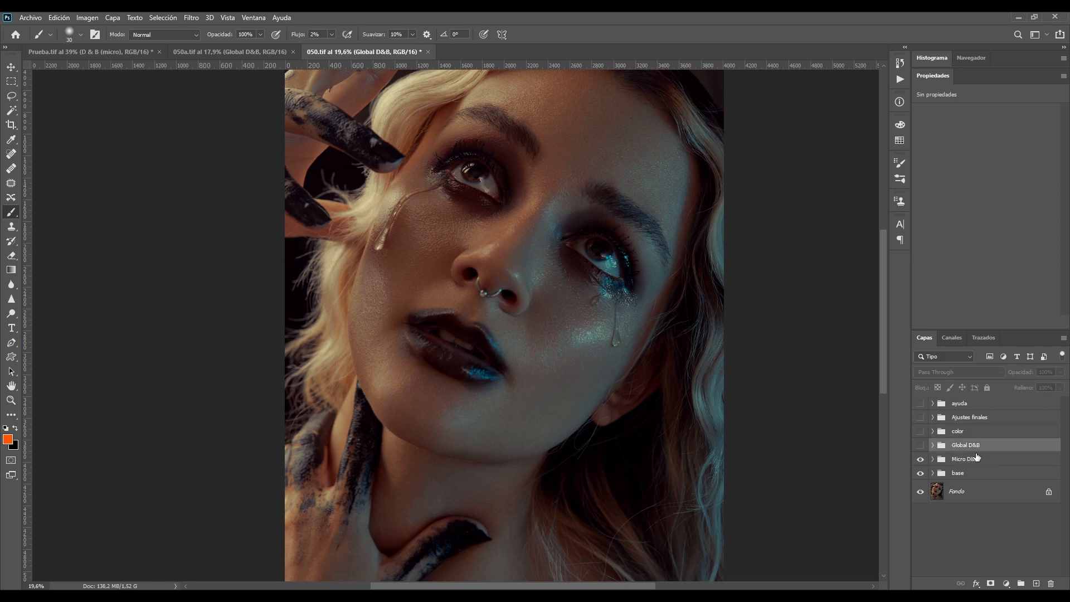
click(920, 445)
click(932, 444)
scroll(954, 469, down, 1)
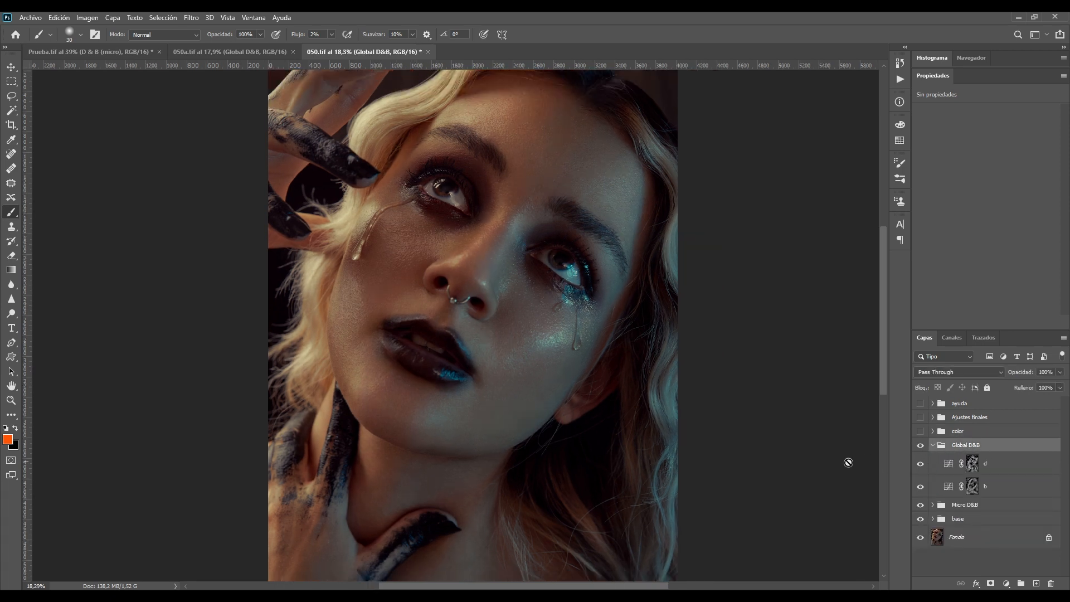
- Inspect the masks of layers d and b in the Global D&B group, then examine the face up close
alt+click(970, 465)
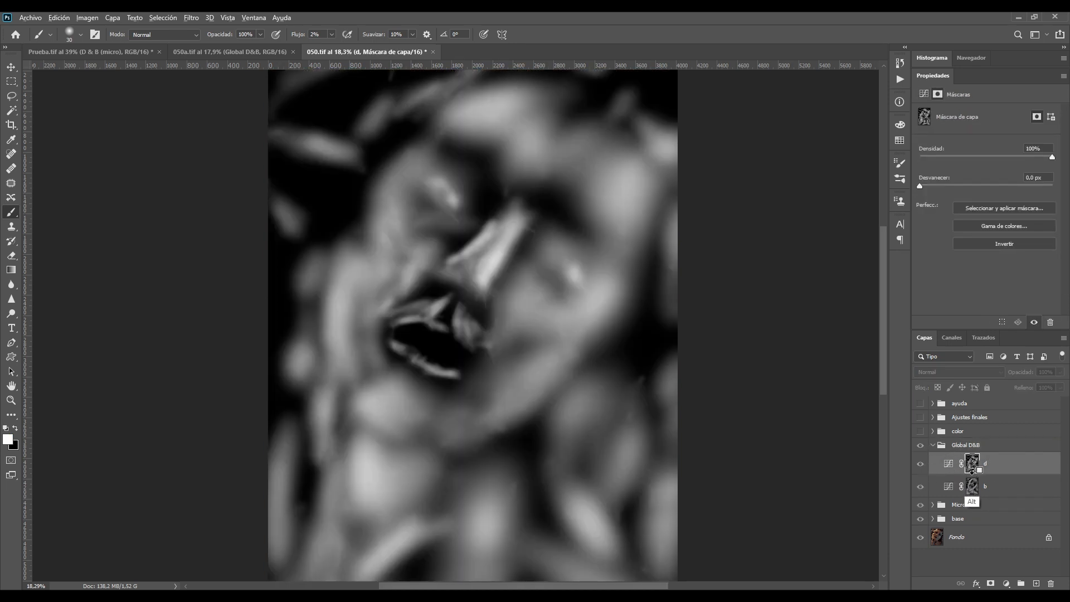
alt+click(973, 490)
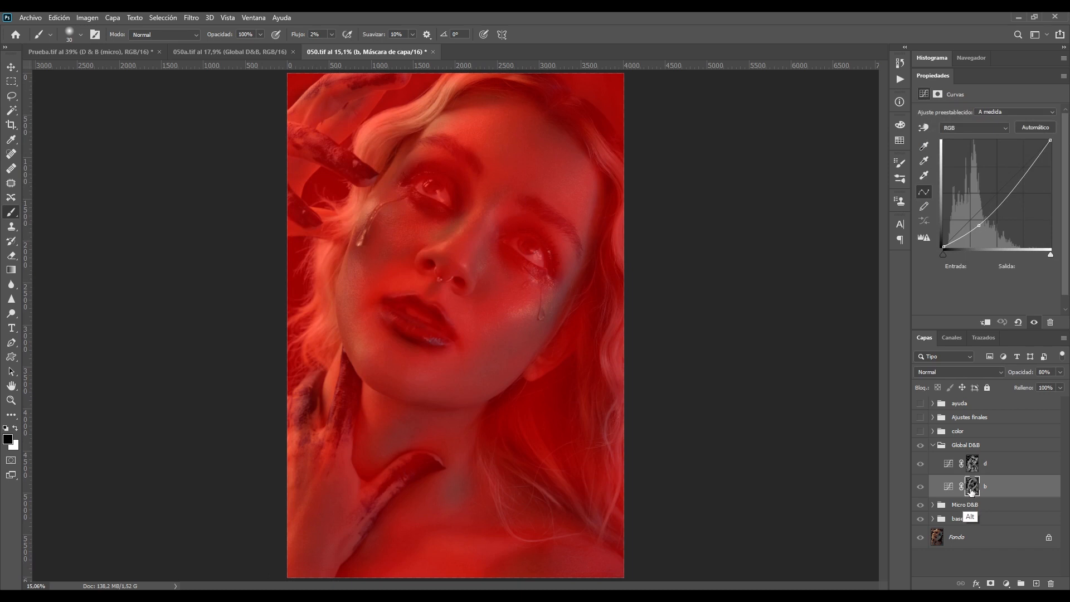
alt+click(972, 489)
alt+click(976, 490)
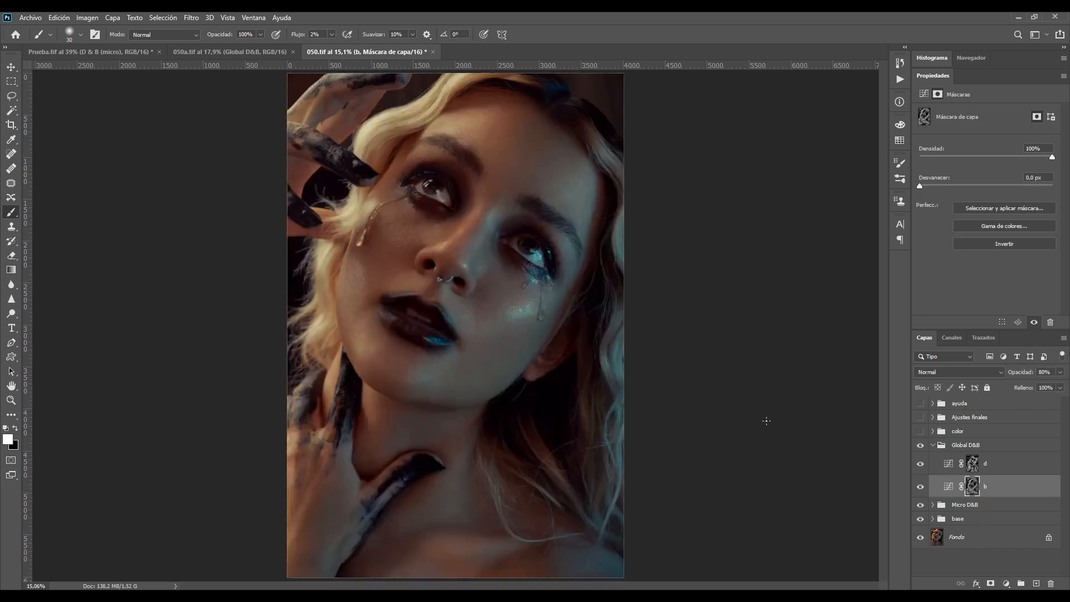
drag(460, 245, 573, 245)
drag(687, 409, 520, 385)
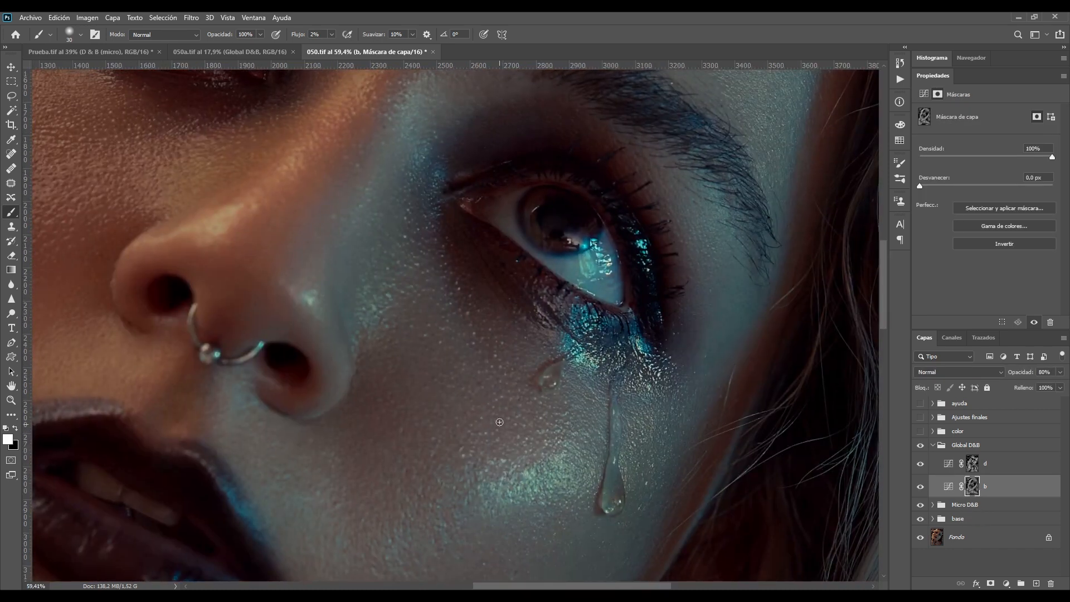
drag(696, 393, 598, 430)
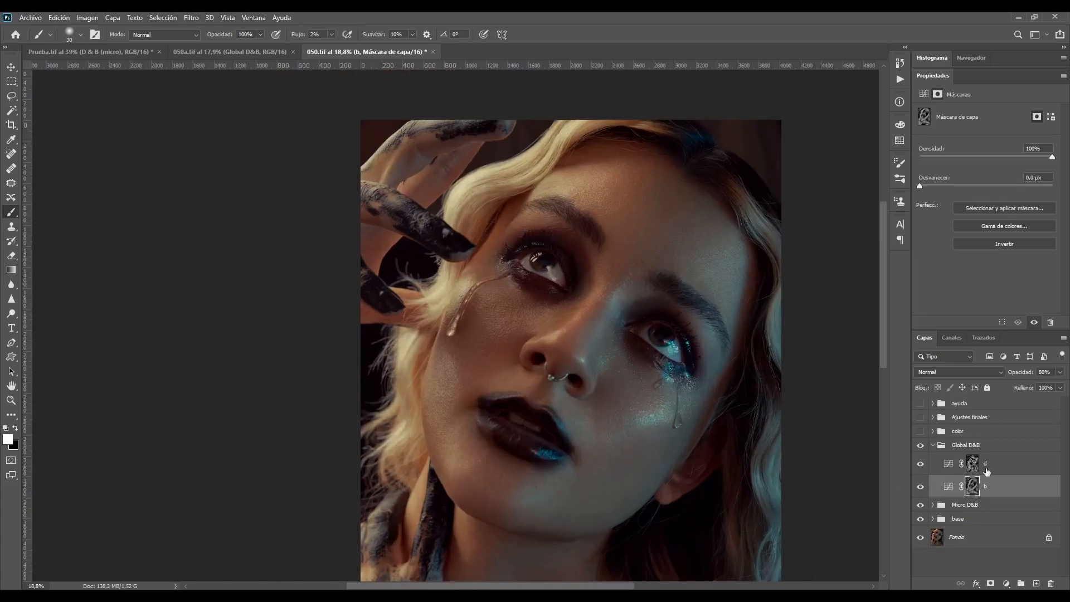
- Compare the portrait with and without the Global D&B group, and enlarge the brush to 977 px
click(919, 446)
click(920, 447)
mouse_move(654, 388)
alt+mouse_down()
mouse_move(682, 404)
mouse_move(713, 399)
alt+mouse_up()
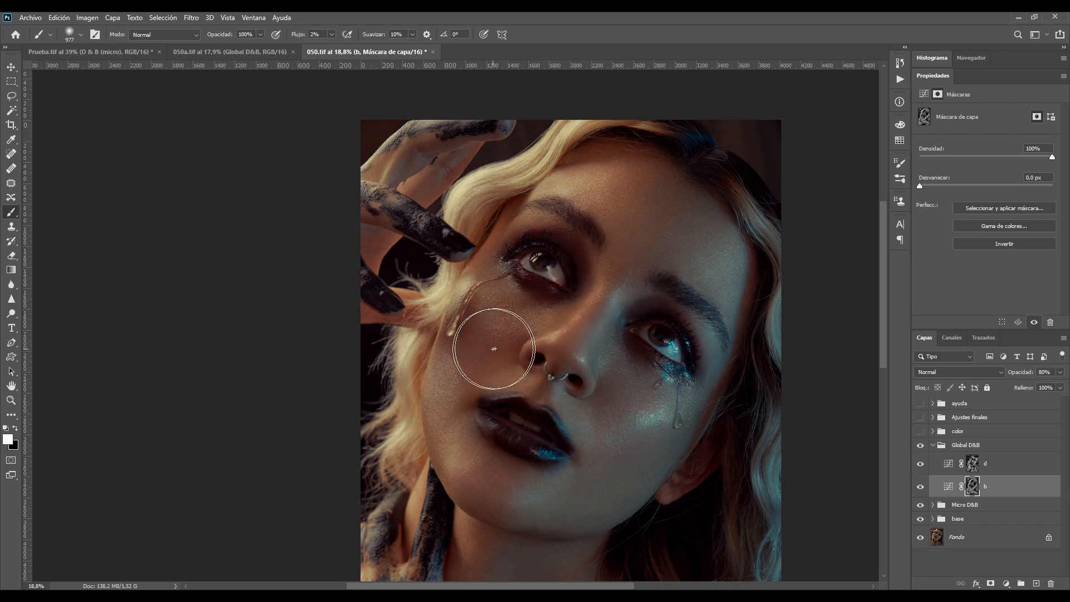
click(919, 447)
click(918, 448)
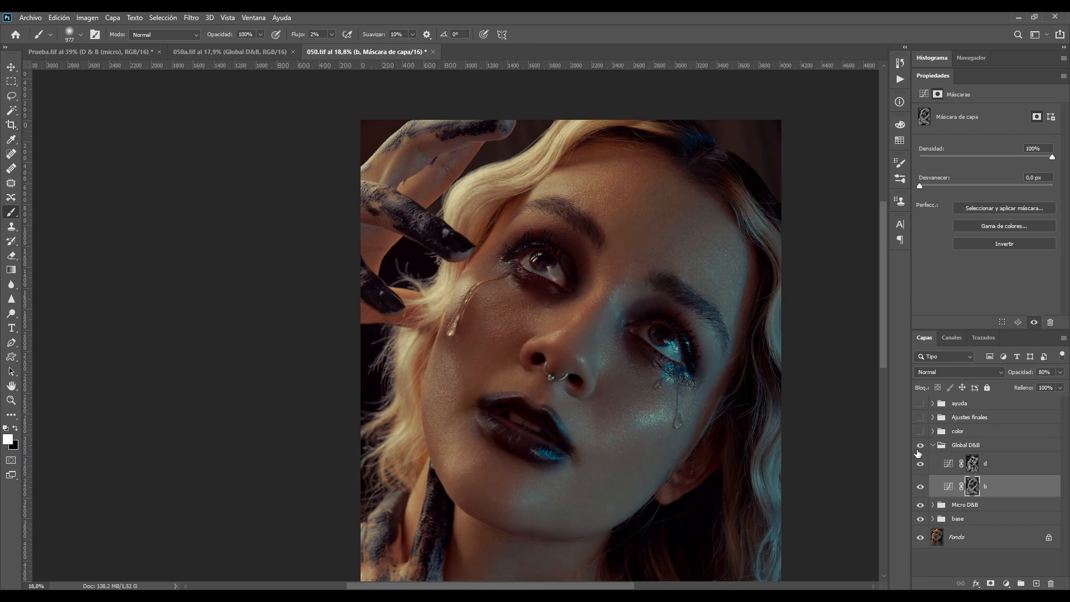
drag(690, 357, 652, 363)
click(920, 445)
click(920, 445)
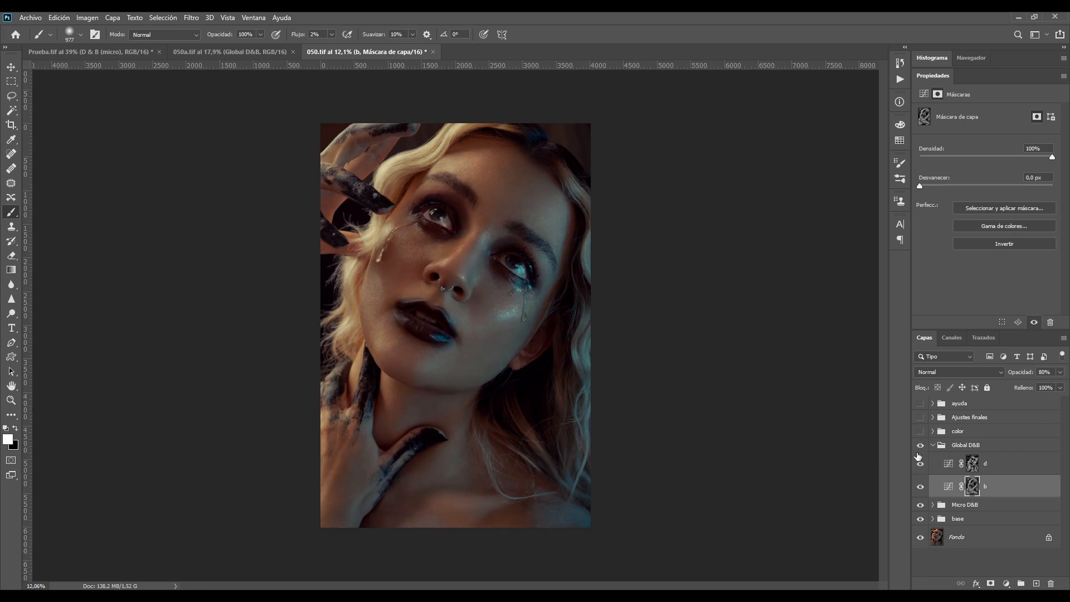
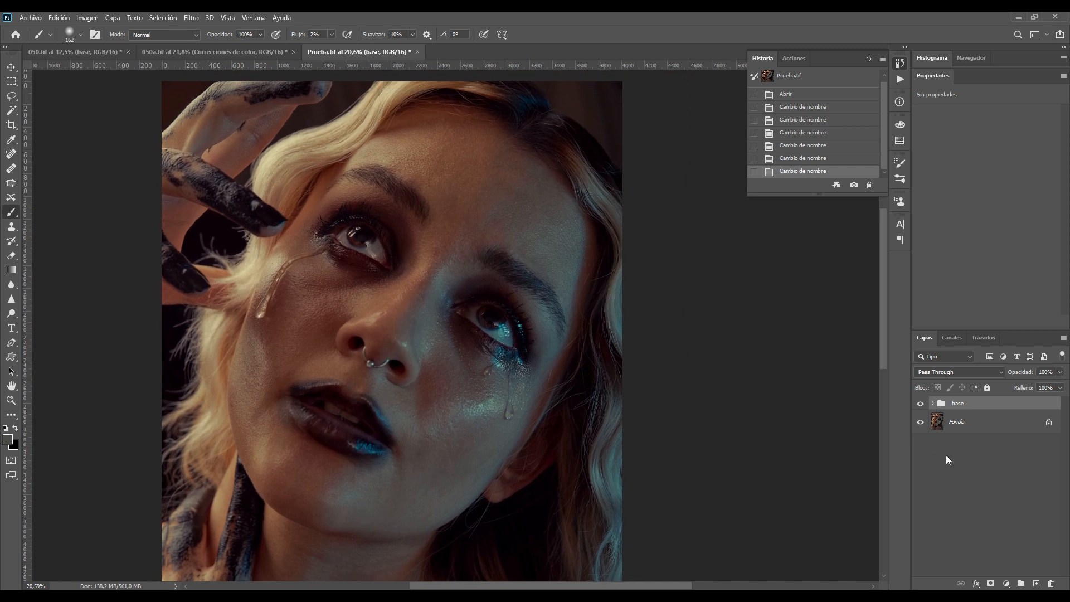
- Compare the portrait in Prueba.tif with and without the base group and examine the face
click(919, 403)
click(919, 403)
scroll(486, 221, down, 2)
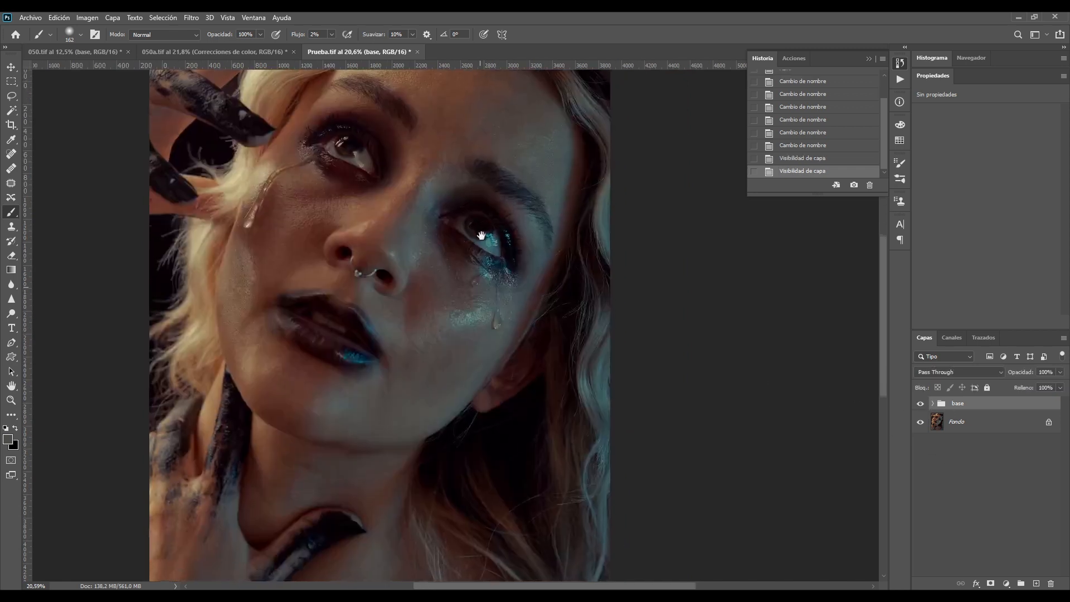
drag(485, 221, 467, 223)
drag(501, 269, 533, 320)
drag(515, 250, 535, 255)
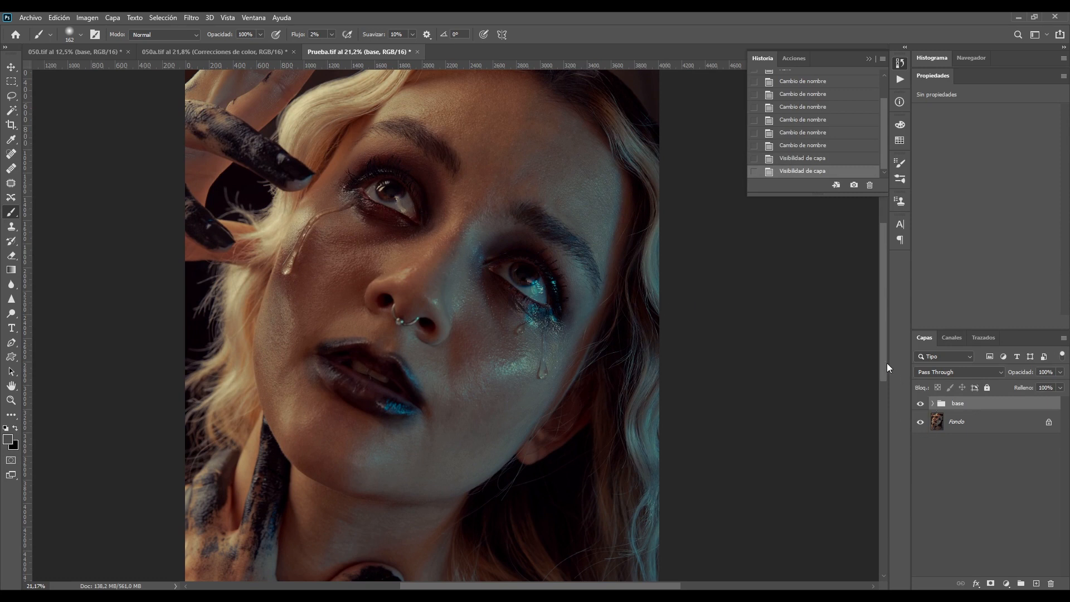
drag(561, 273, 550, 289)
click(921, 405)
click(921, 405)
drag(490, 207, 572, 329)
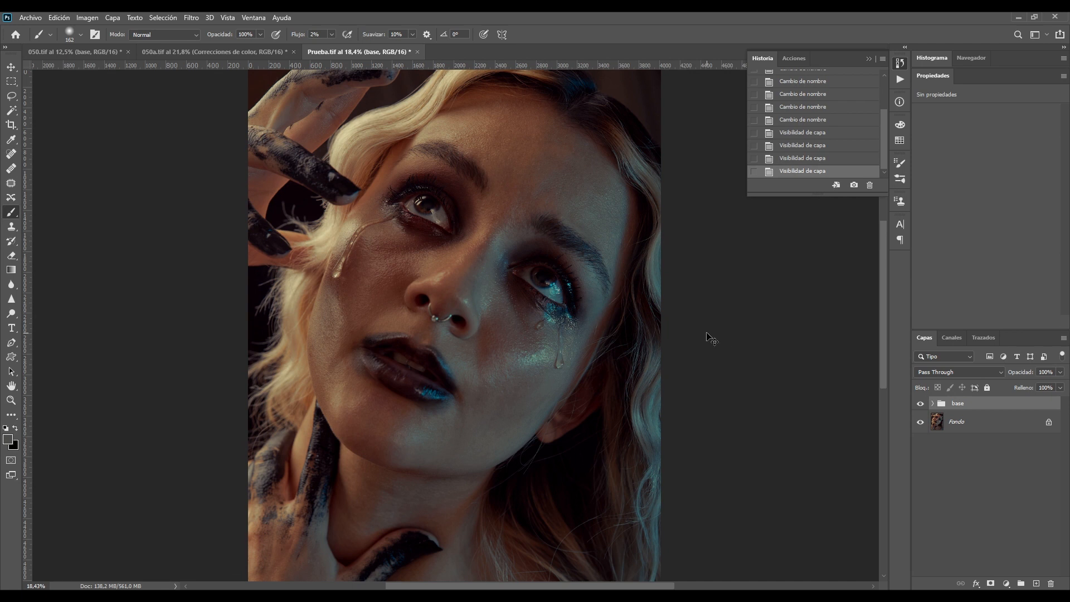
- Add a new empty layer above the base group in Prueba.tif
key(ctrl+shift+n)
key(Return)
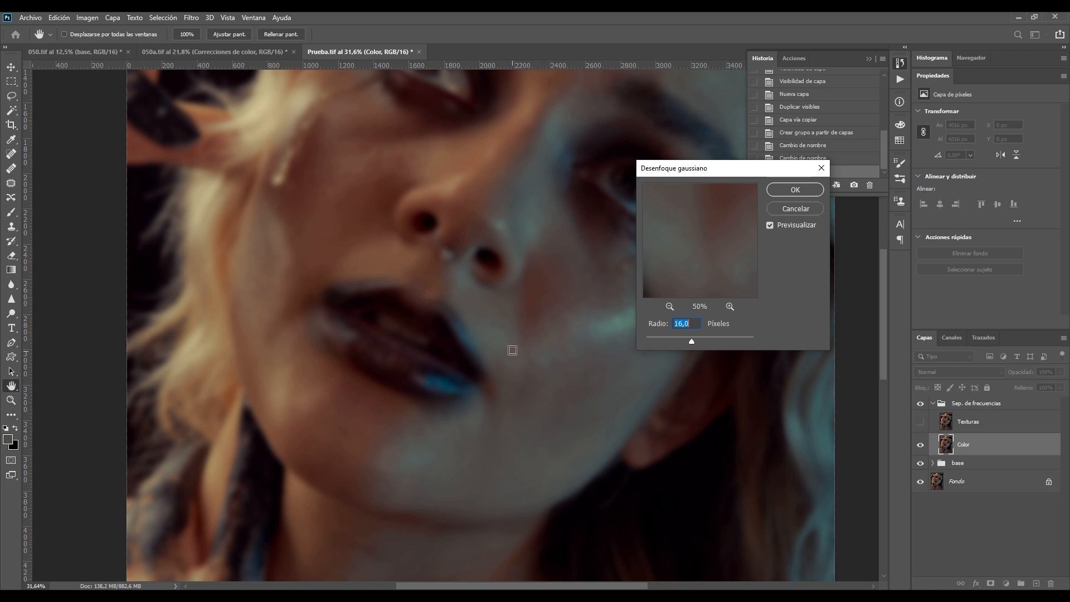
- Preview Gaussian blur radii of 2.7, 22.2 and 58.2 px on the Color layer, then apply the blur at 16 px
drag(658, 342, 663, 342)
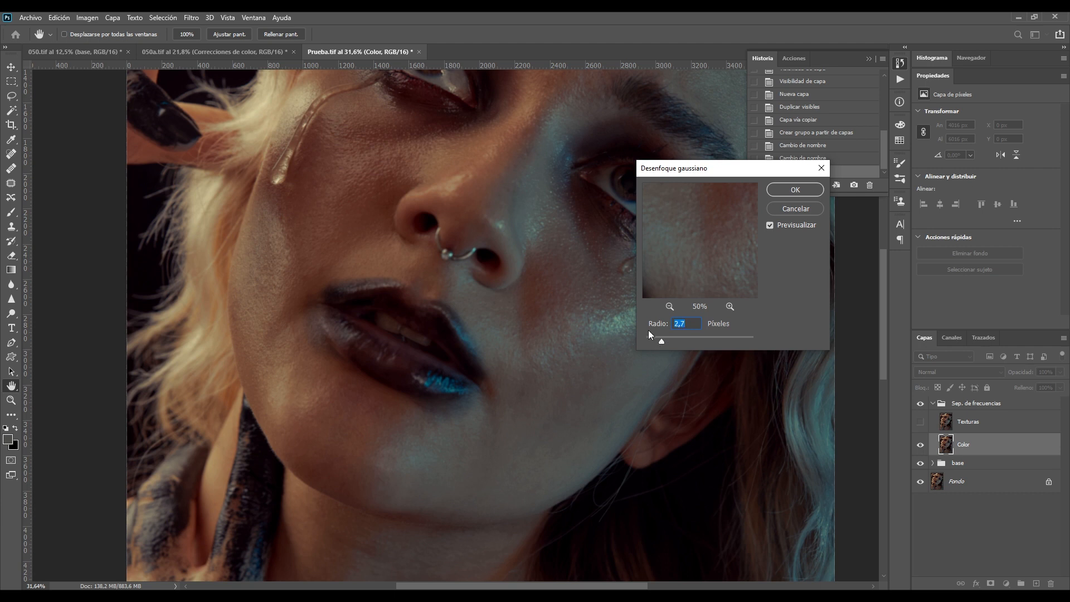
click(559, 317)
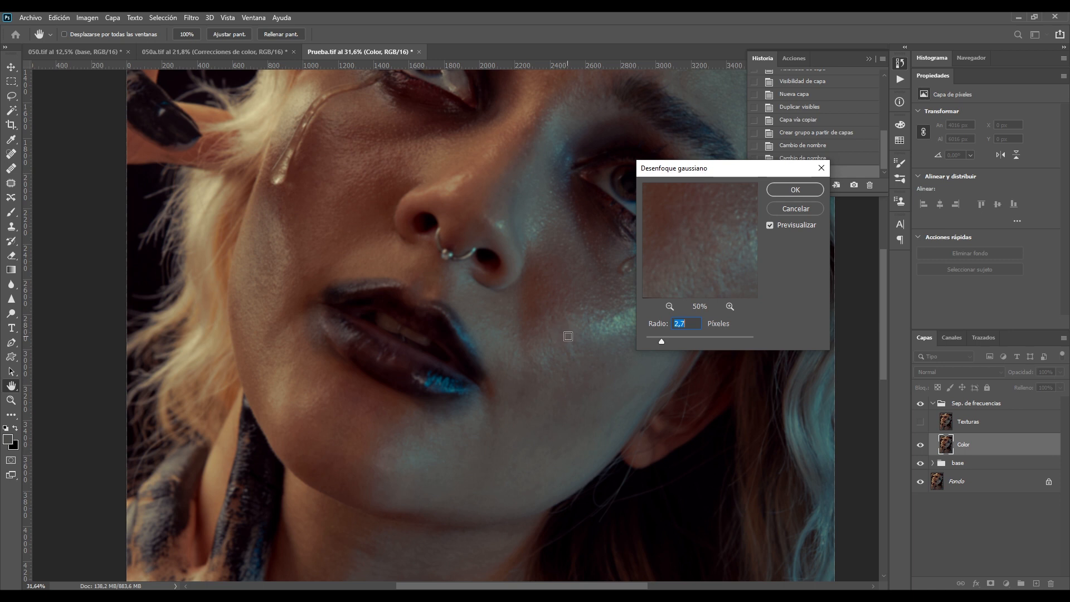
drag(661, 341, 694, 340)
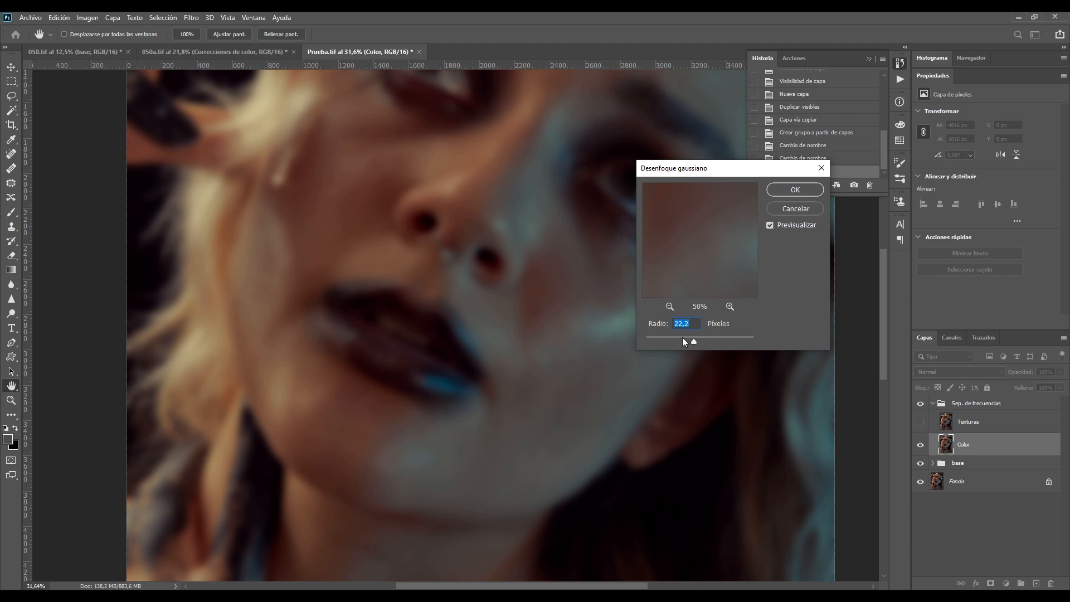
drag(693, 341, 706, 340)
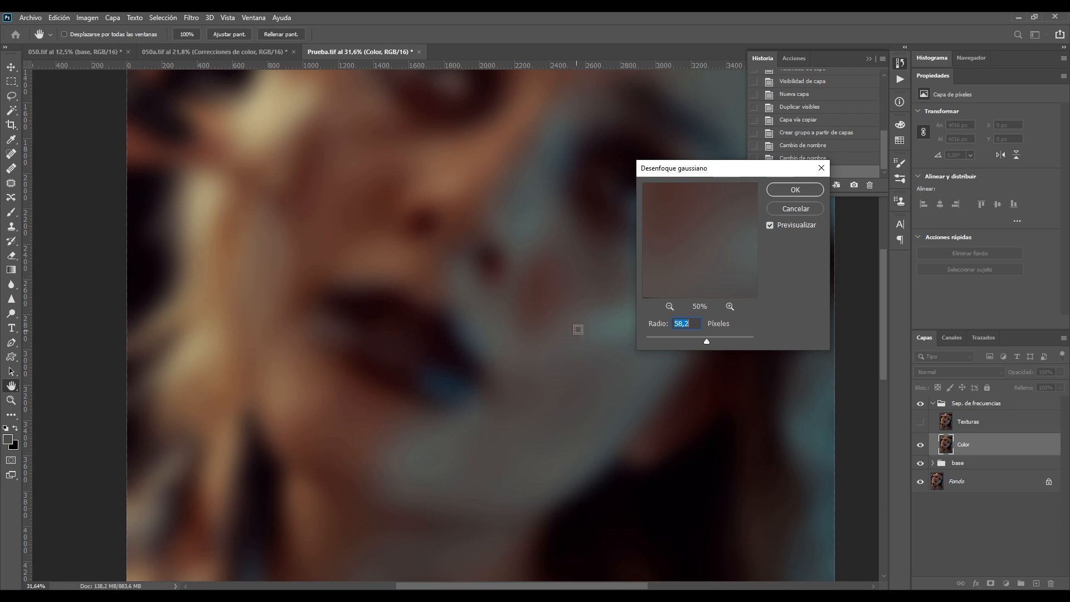
text(16)
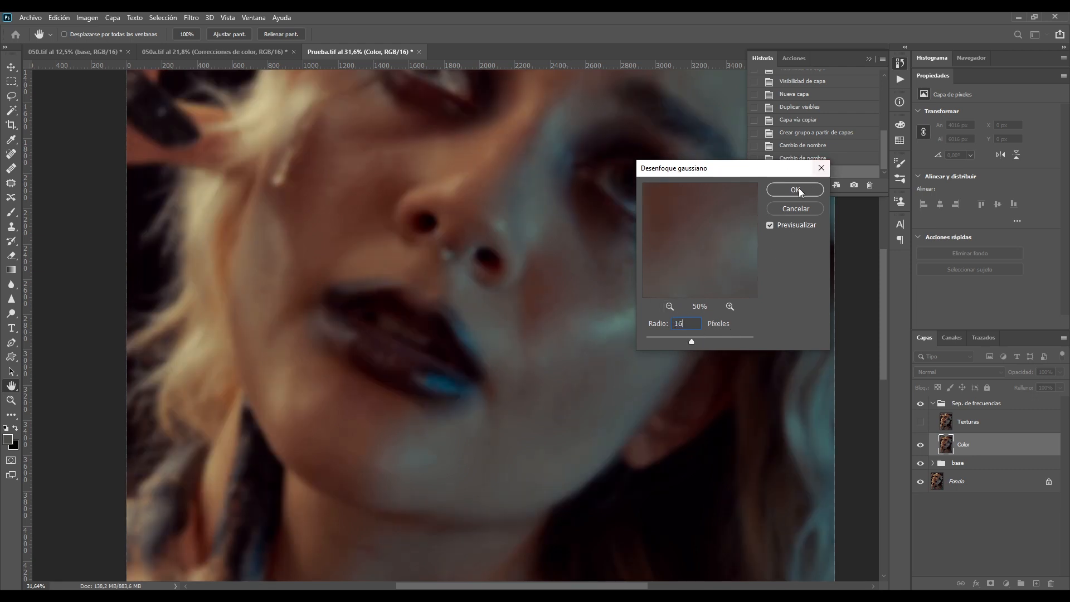
click(795, 190)
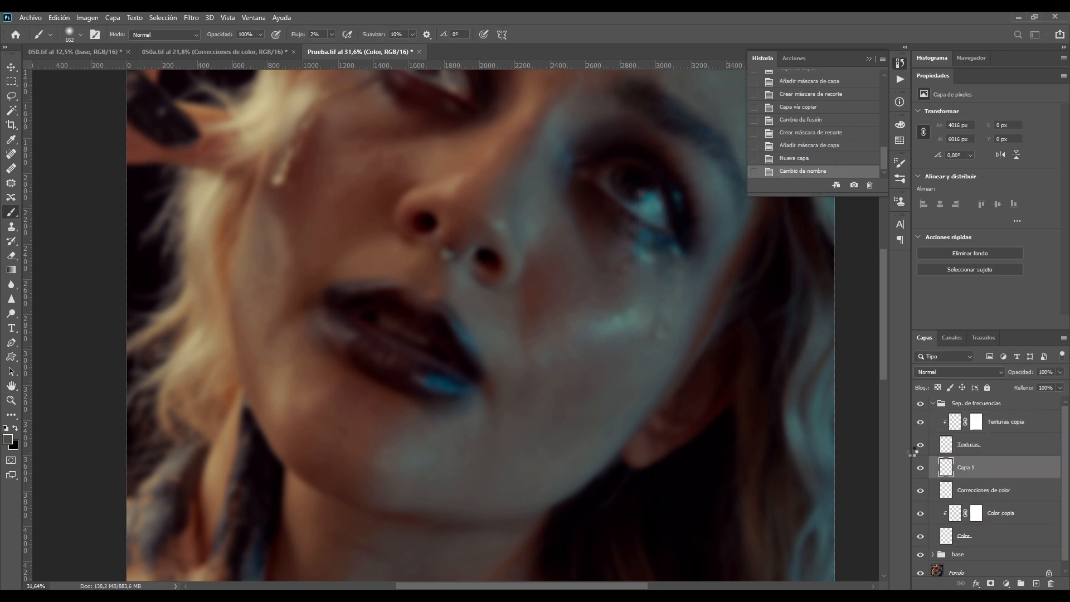
- Review the Color, Color copia and Texturas copia layers in the Sep. de frecuencias group
click(998, 513)
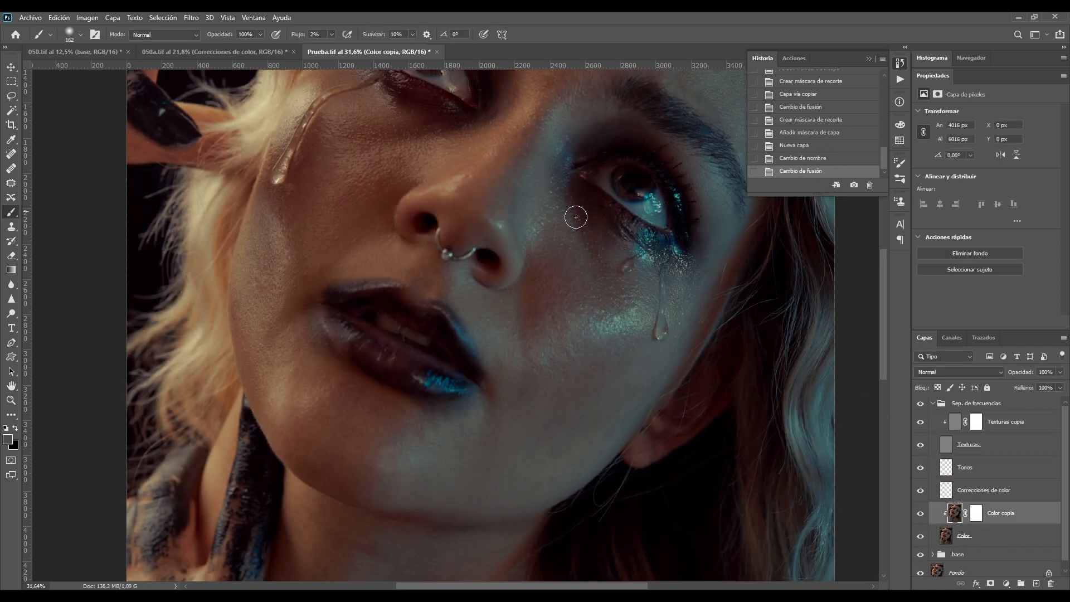
drag(623, 288, 621, 320)
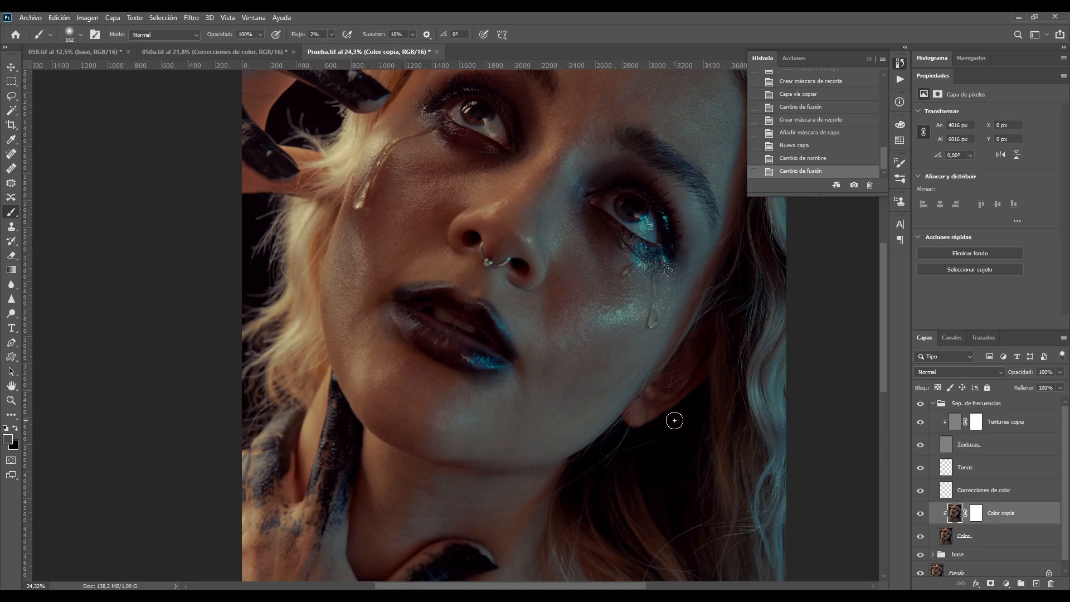
click(976, 528)
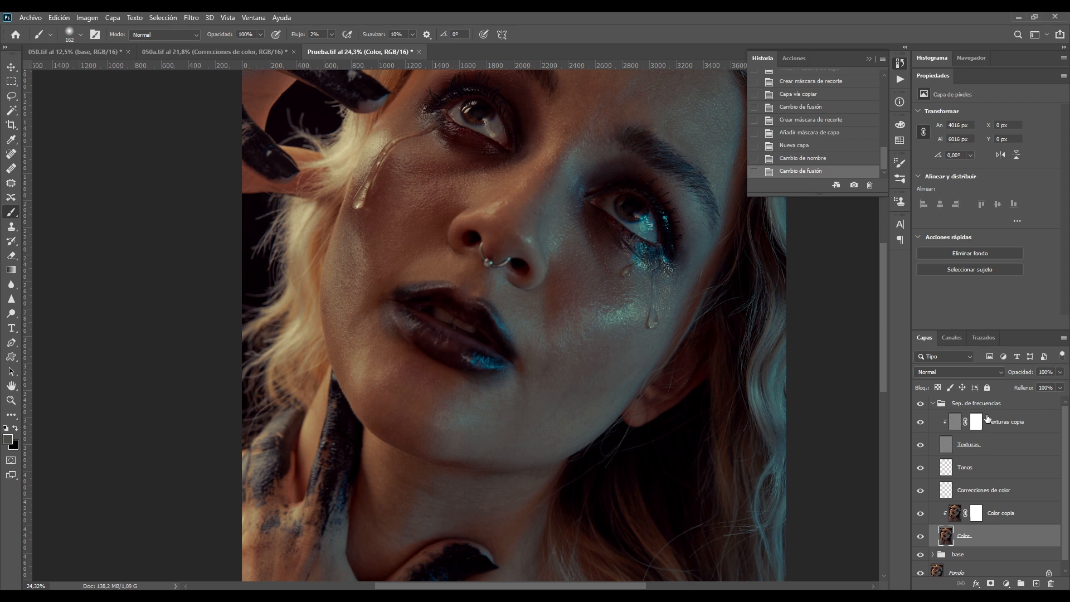
click(1016, 515)
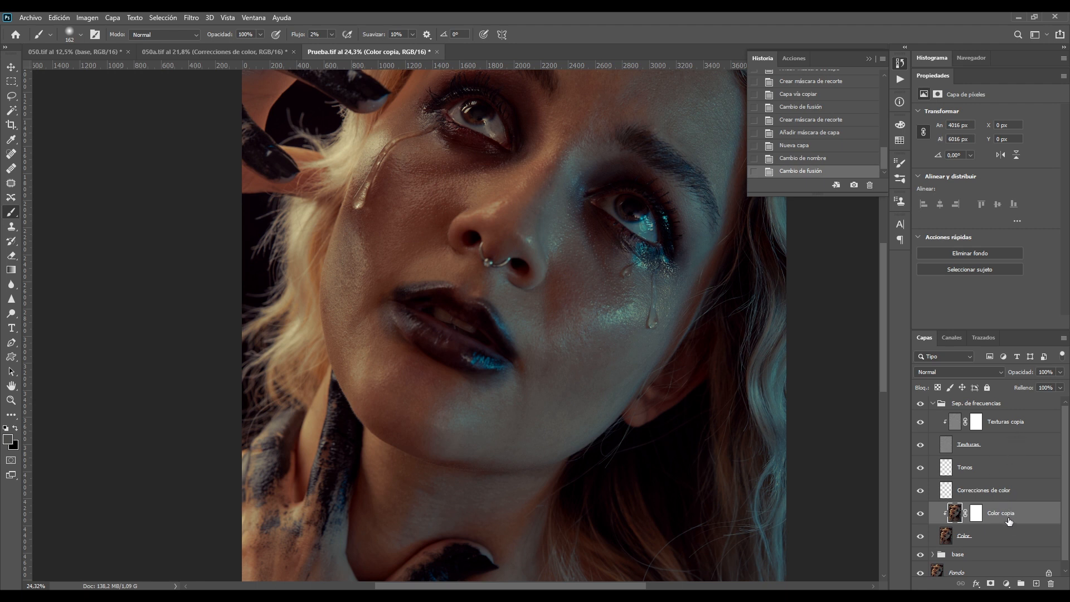
click(1022, 422)
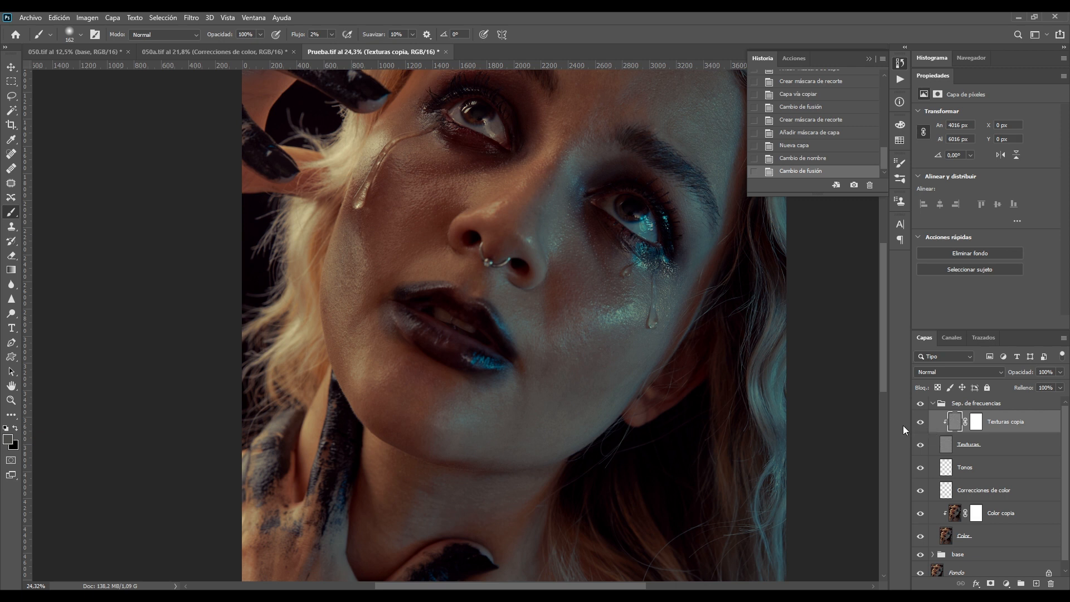
- Even out the skin tones of the cheek beside the mouth on Color copia with the Healing Brush, repeatedly sampling nearby skin
click(997, 513)
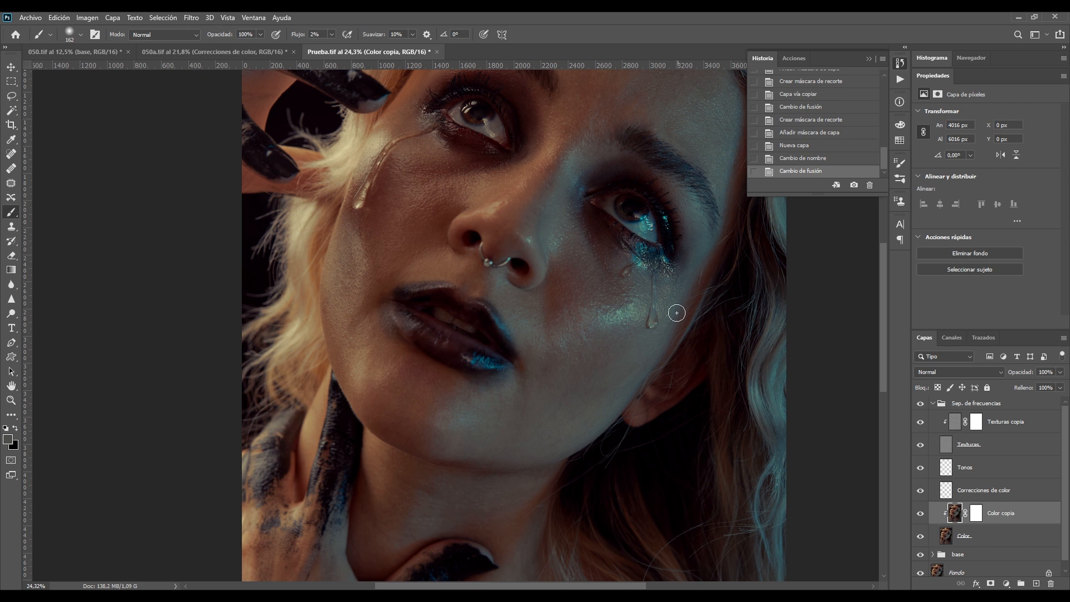
click(11, 168)
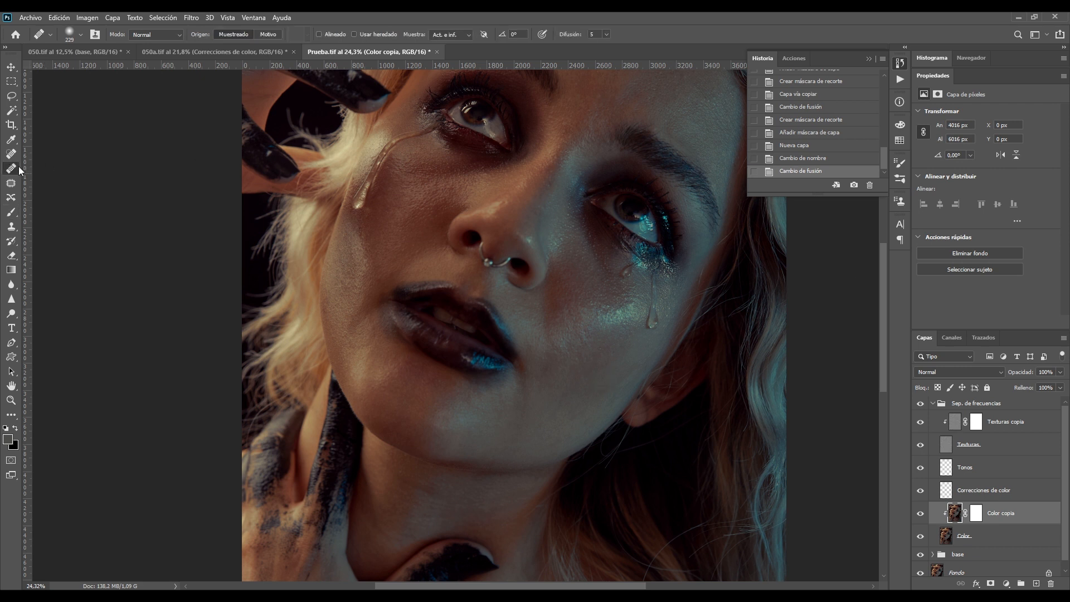
mouse_move(523, 358)
mouse_down()
mouse_move(559, 363)
mouse_move(535, 253)
mouse_up()
drag(593, 288, 572, 302)
drag(616, 342, 642, 332)
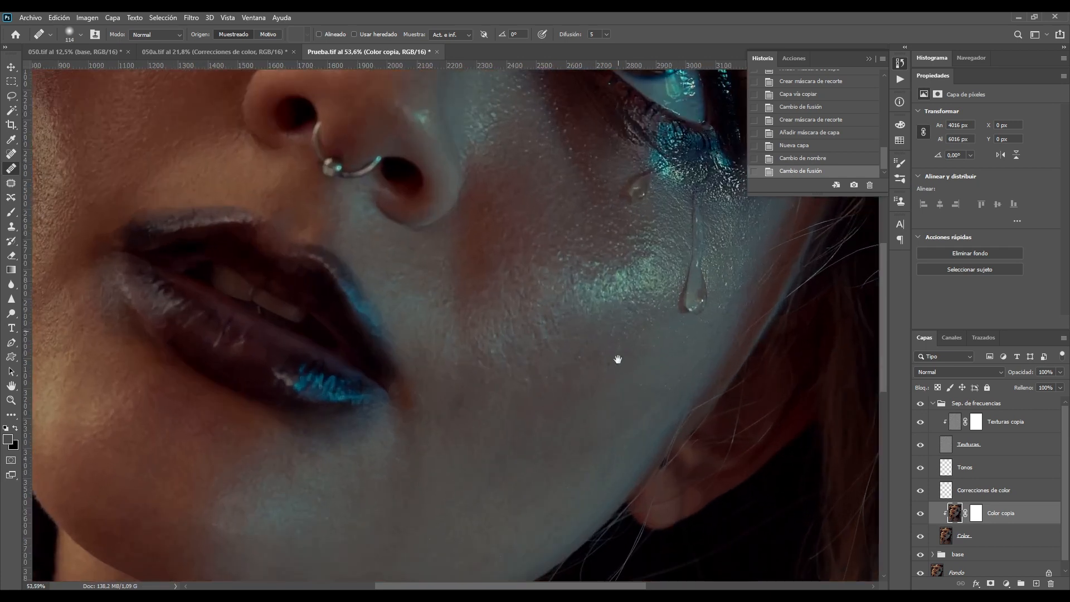
drag(569, 397, 587, 337)
alt+click(549, 334)
mouse_move(508, 356)
mouse_down()
mouse_move(490, 346)
mouse_move(530, 366)
mouse_move(525, 353)
mouse_move(468, 349)
mouse_up()
click(468, 349)
click(490, 334)
click(504, 317)
mouse_move(493, 297)
mouse_down()
mouse_move(520, 379)
mouse_move(517, 322)
mouse_move(541, 368)
mouse_up()
click(547, 265)
alt+click(527, 337)
click(576, 273)
alt+click(526, 337)
drag(550, 315, 557, 296)
click(567, 249)
alt+click(547, 313)
click(607, 263)
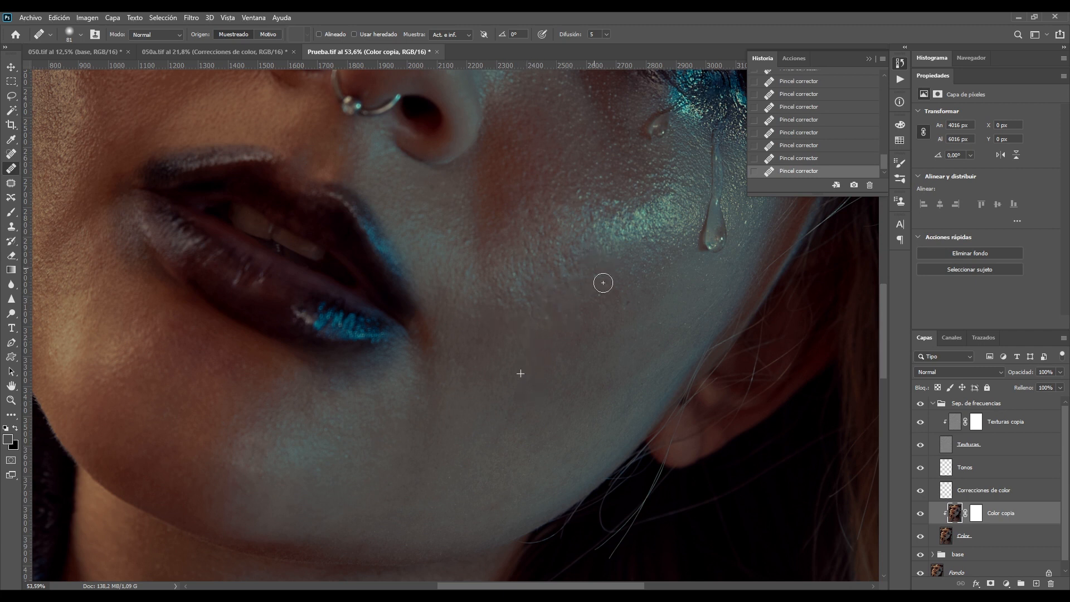
alt+click(584, 349)
click(615, 327)
click(514, 328)
mouse_move(507, 353)
mouse_down()
mouse_move(496, 320)
mouse_move(562, 303)
mouse_move(613, 269)
mouse_move(575, 258)
mouse_move(526, 313)
mouse_up()
alt+click(567, 316)
alt+click(603, 348)
alt+click(609, 312)
alt+click(602, 312)
alt+click(552, 302)
alt+click(539, 327)
mouse_move(611, 253)
mouse_down()
mouse_move(558, 287)
mouse_move(555, 257)
mouse_up()
alt+click(536, 318)
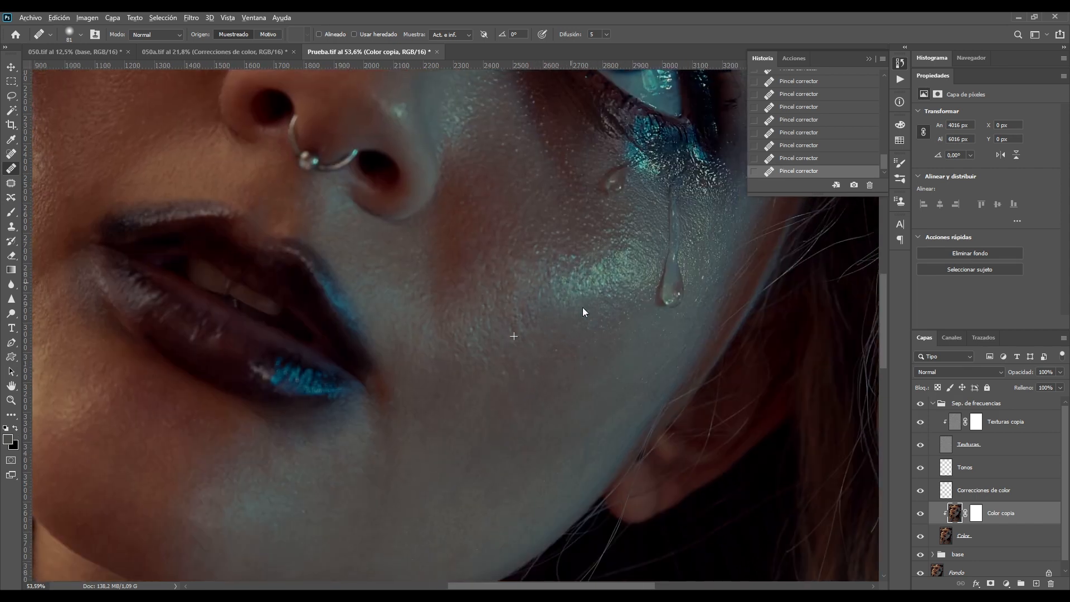
- Isolate Color copia with its Color base layer and smooth the cheek's tonal patches below the eye using a 139 px Healing Brush
mouse_move(719, 360)
mouse_down()
mouse_move(711, 389)
mouse_move(696, 395)
mouse_up()
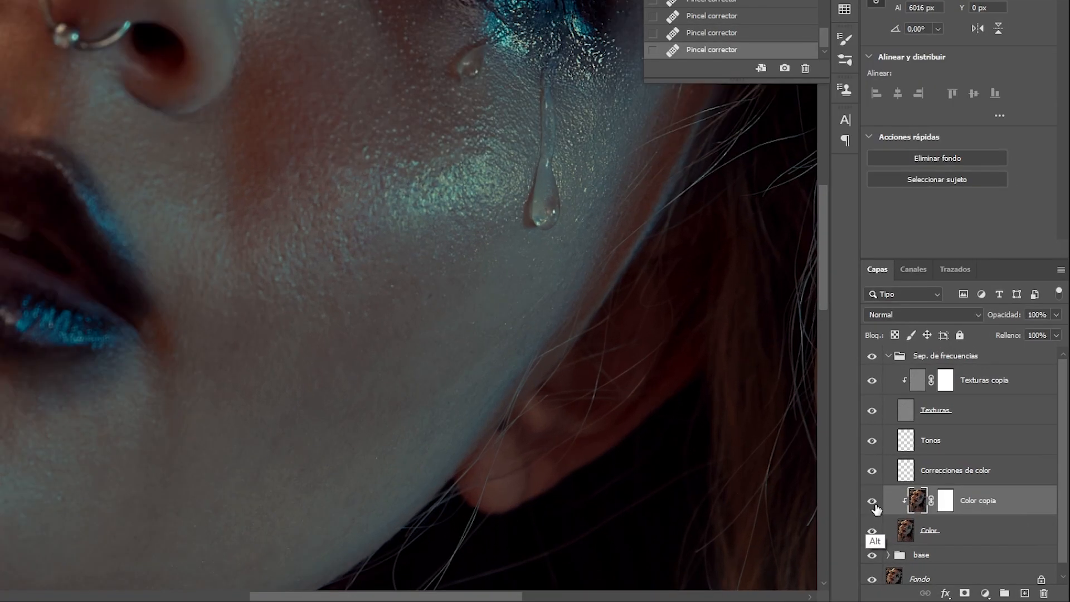
alt+click(872, 501)
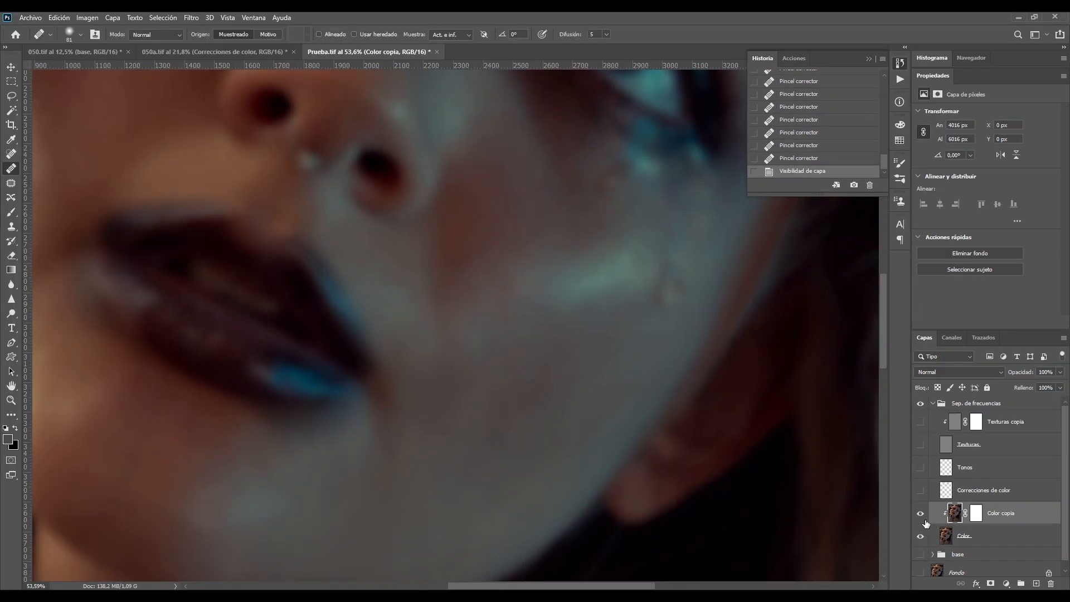
mouse_move(556, 305)
mouse_down()
mouse_move(587, 311)
mouse_move(539, 306)
mouse_move(592, 385)
mouse_up()
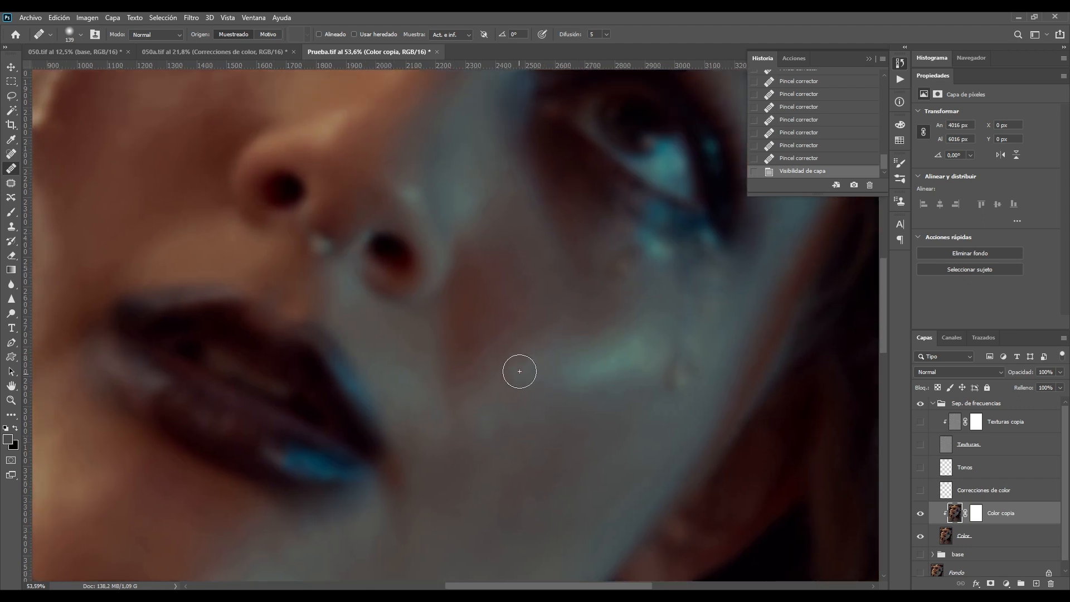
alt+click(530, 352)
mouse_move(460, 353)
mouse_down()
mouse_move(508, 365)
mouse_move(488, 329)
mouse_up()
mouse_move(540, 368)
mouse_down()
mouse_move(527, 307)
mouse_move(470, 370)
mouse_move(524, 387)
mouse_move(530, 400)
mouse_move(552, 387)
mouse_move(550, 347)
mouse_move(527, 310)
mouse_move(549, 332)
mouse_move(540, 317)
mouse_move(521, 346)
mouse_up()
alt+click(463, 395)
alt+click(478, 401)
alt+click(484, 383)
alt+click(528, 375)
alt+click(504, 369)
alt+click(498, 334)
alt+click(514, 338)
drag(497, 309, 501, 296)
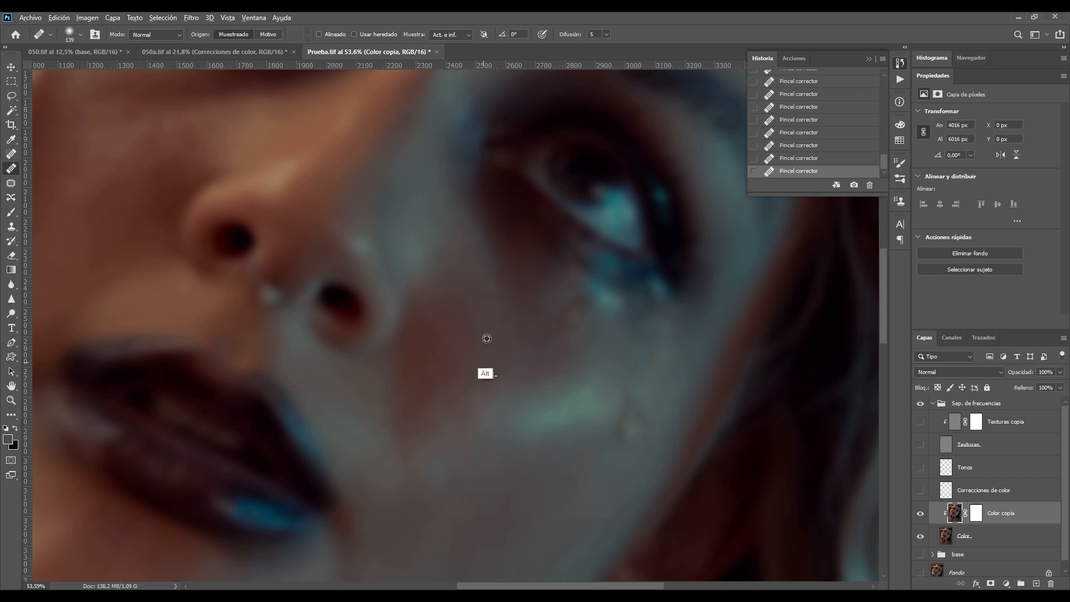
- Examine the tonal transitions across the cheek, mouth and chin on the isolated Color copia layer
scroll(517, 329, down, 5)
scroll(569, 278, down, 3)
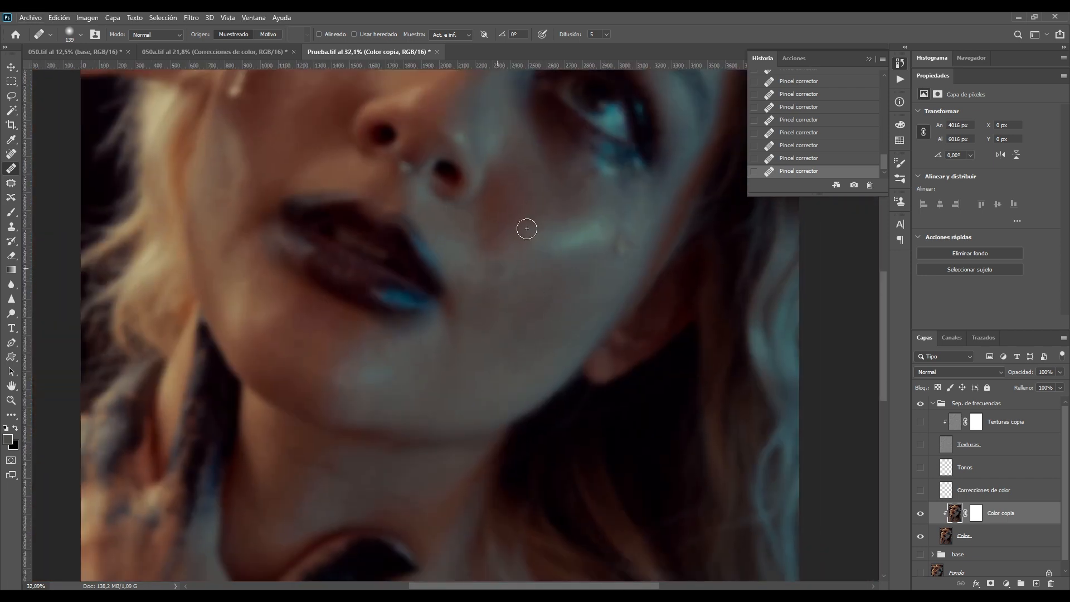
key(alt)
key(space)
drag(555, 297, 522, 309)
drag(571, 246, 454, 456)
key(ctrl+space)
drag(580, 216, 604, 239)
key(space)
drag(542, 363, 561, 157)
drag(392, 489, 531, 369)
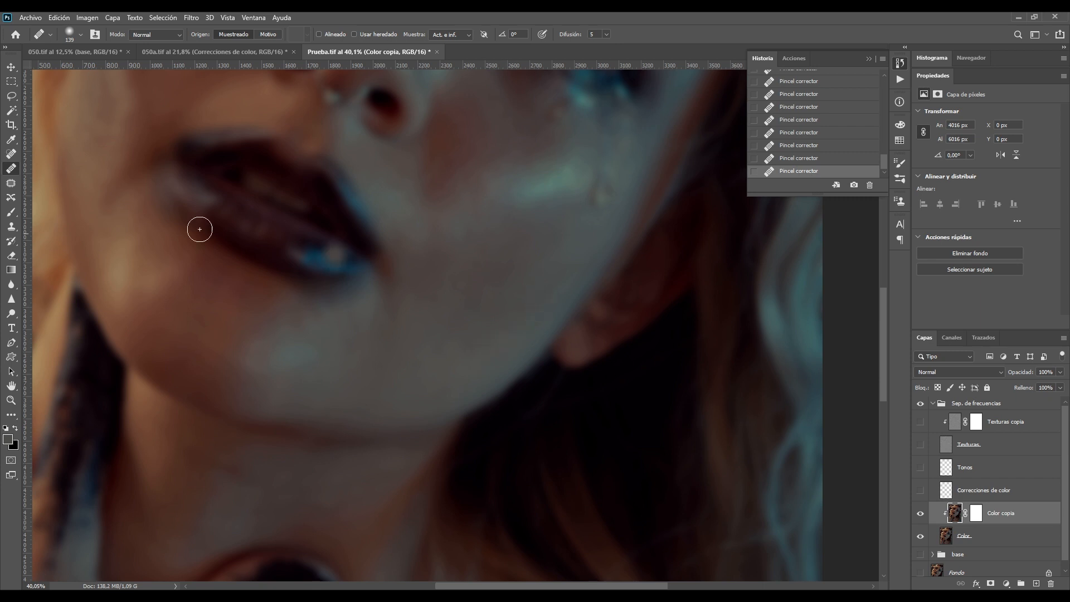
- Try a 199 px Healing Brush stroke along the jaw edge against the dark hair on Color copia, then undo it
click(11, 213)
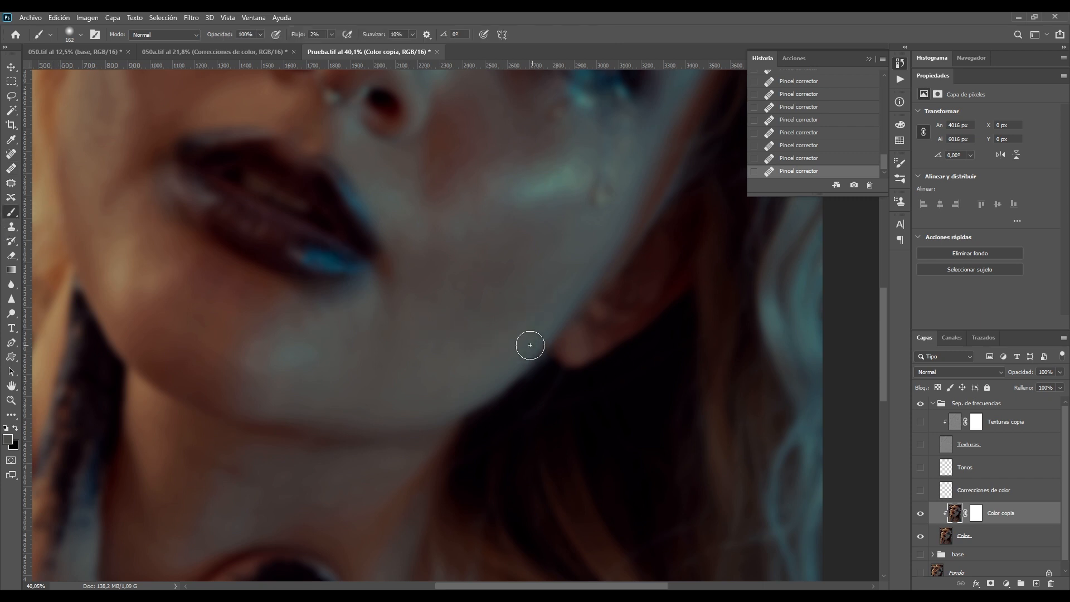
click(11, 169)
alt+click(513, 393)
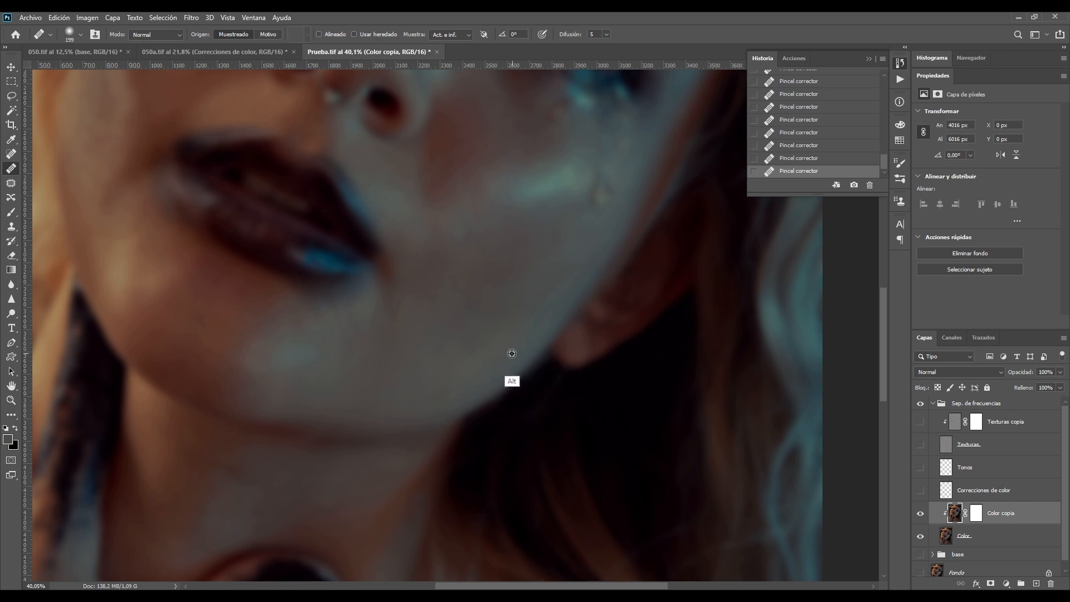
mouse_move(527, 370)
mouse_down()
mouse_move(530, 382)
mouse_move(486, 387)
mouse_up()
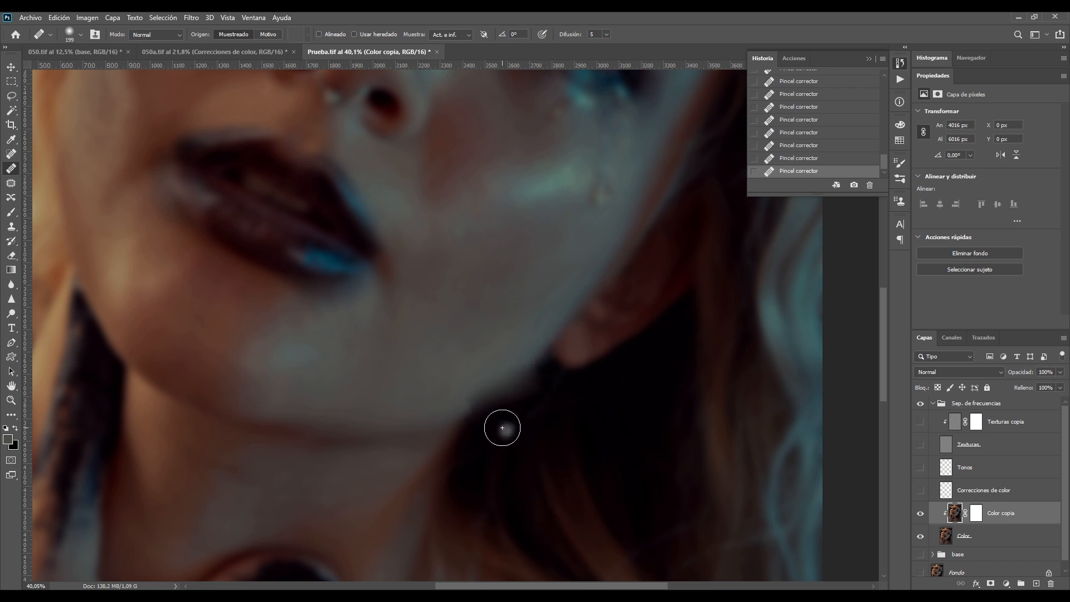
key(ctrl+z)
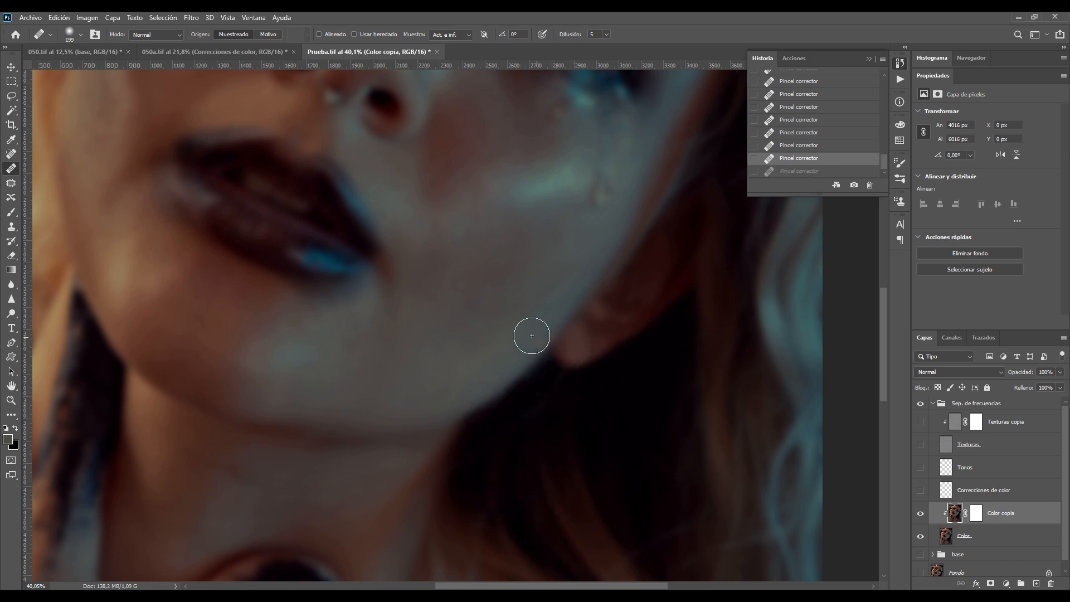
- Paint softly along the jawline on Color copia with the Brush at 2% flow, then show all layers again
key(b)
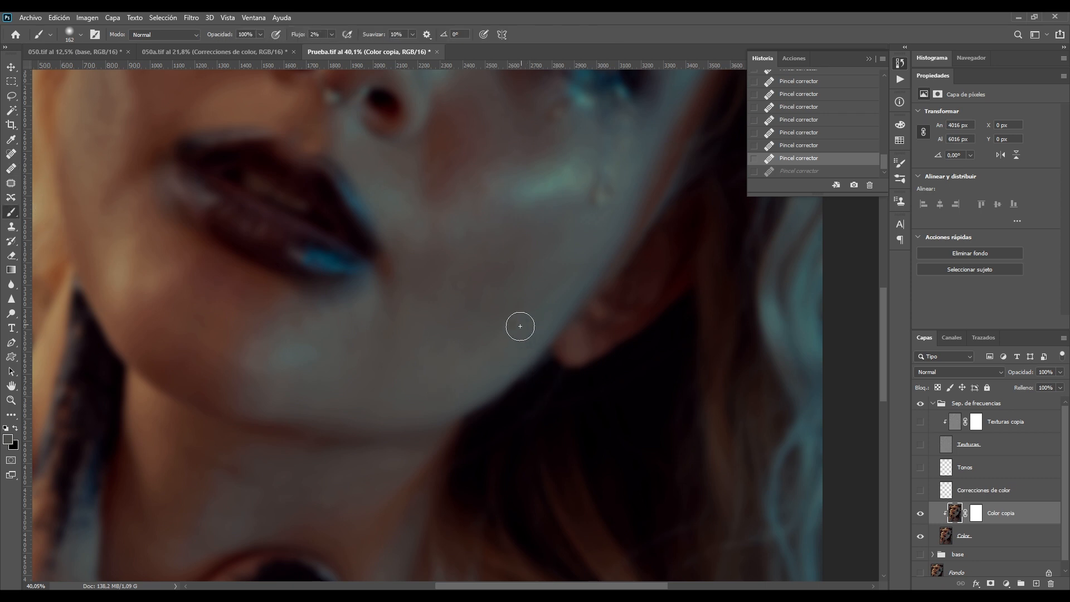
drag(556, 323, 572, 323)
mouse_move(484, 375)
mouse_down()
mouse_move(487, 394)
mouse_move(471, 379)
mouse_up()
mouse_move(538, 389)
mouse_down()
mouse_move(591, 376)
mouse_move(529, 364)
mouse_up()
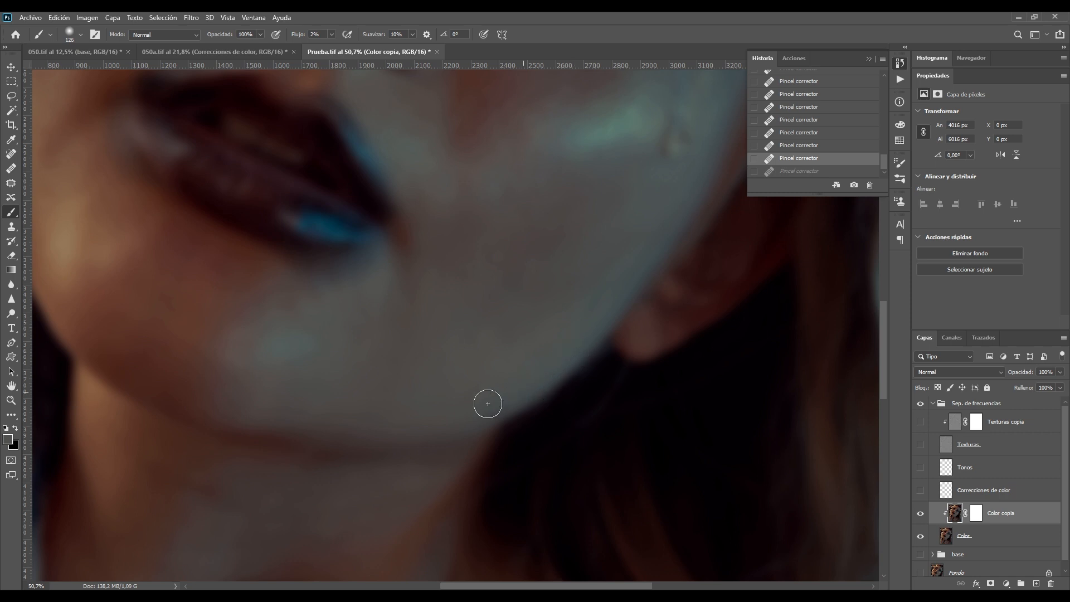
drag(487, 403, 476, 388)
mouse_move(480, 390)
mouse_down()
mouse_move(493, 401)
mouse_move(534, 389)
mouse_up()
drag(530, 392, 515, 400)
drag(512, 402, 412, 430)
mouse_move(423, 423)
mouse_down()
mouse_move(515, 390)
mouse_move(438, 401)
mouse_move(561, 392)
mouse_move(452, 490)
mouse_up()
drag(583, 353, 542, 388)
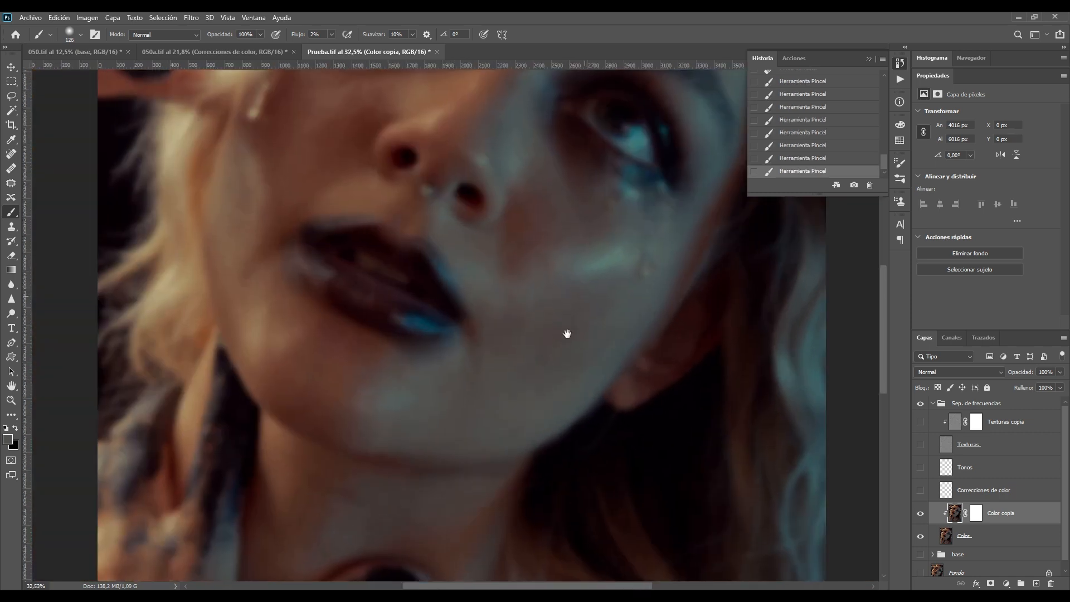
drag(567, 333, 626, 385)
alt+click(921, 514)
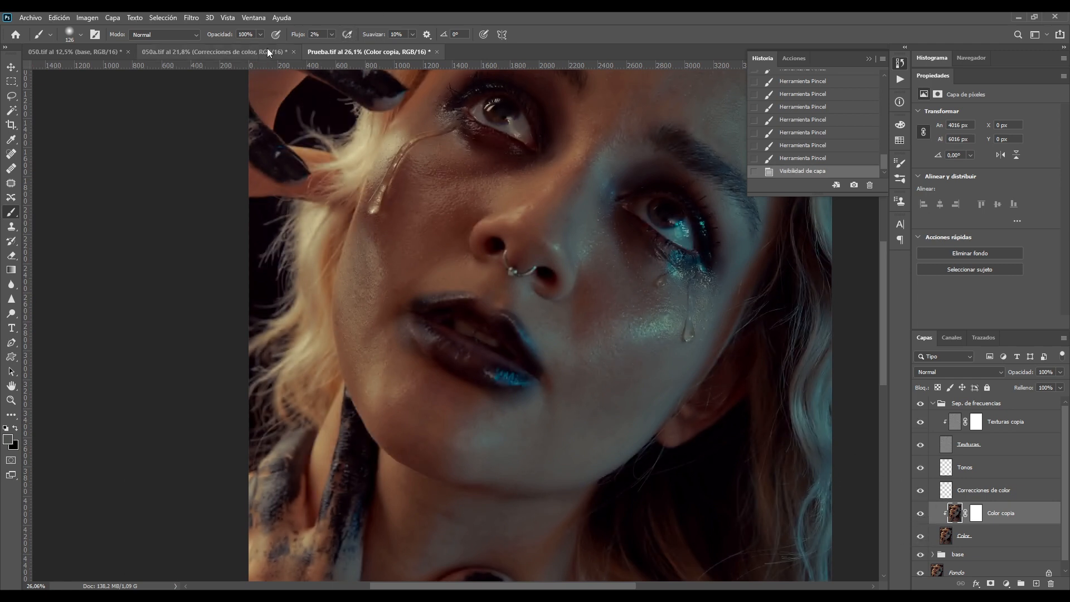
- Switch to 050a.tif, compare the portrait with and without the Sep. de frecuencias group, and examine the face up close
click(206, 51)
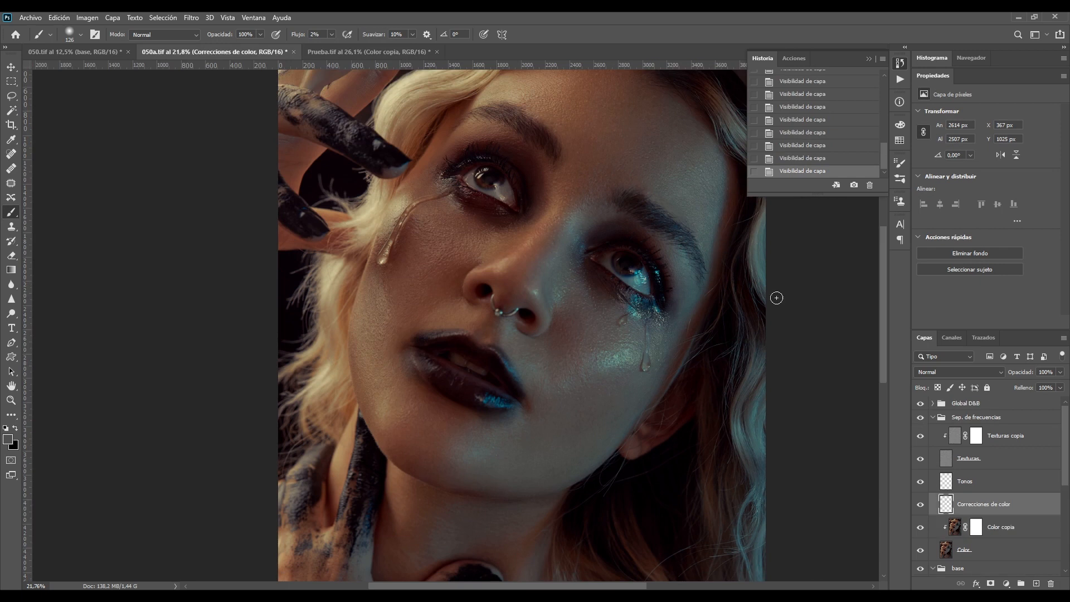
click(919, 419)
click(922, 419)
click(924, 419)
click(923, 419)
click(922, 419)
click(922, 419)
scroll(878, 442, right, 3)
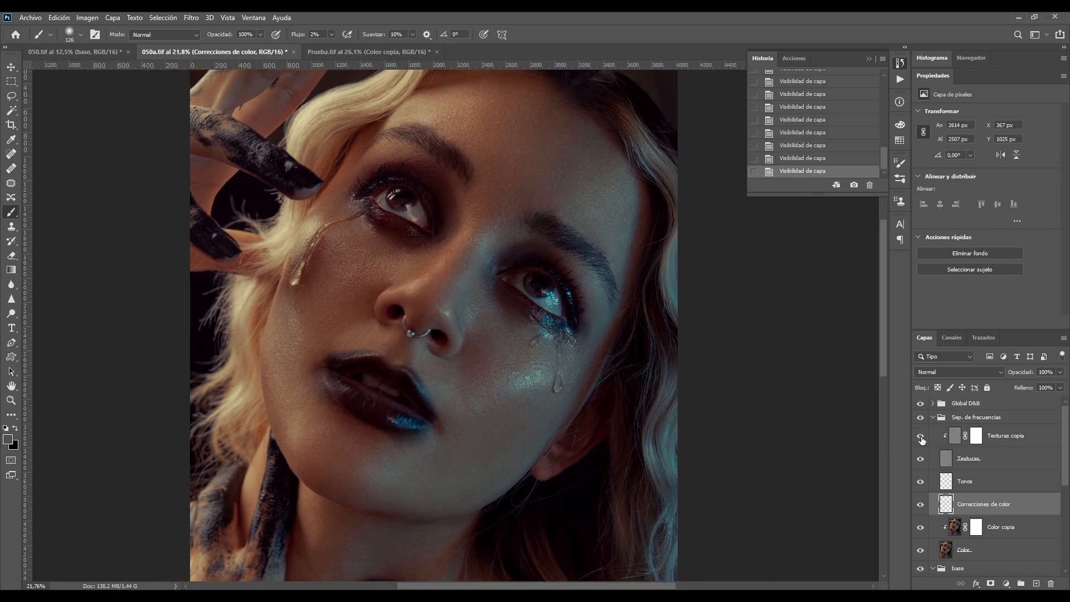
drag(407, 269, 483, 245)
drag(649, 348, 544, 408)
drag(609, 473, 624, 391)
drag(675, 428, 600, 470)
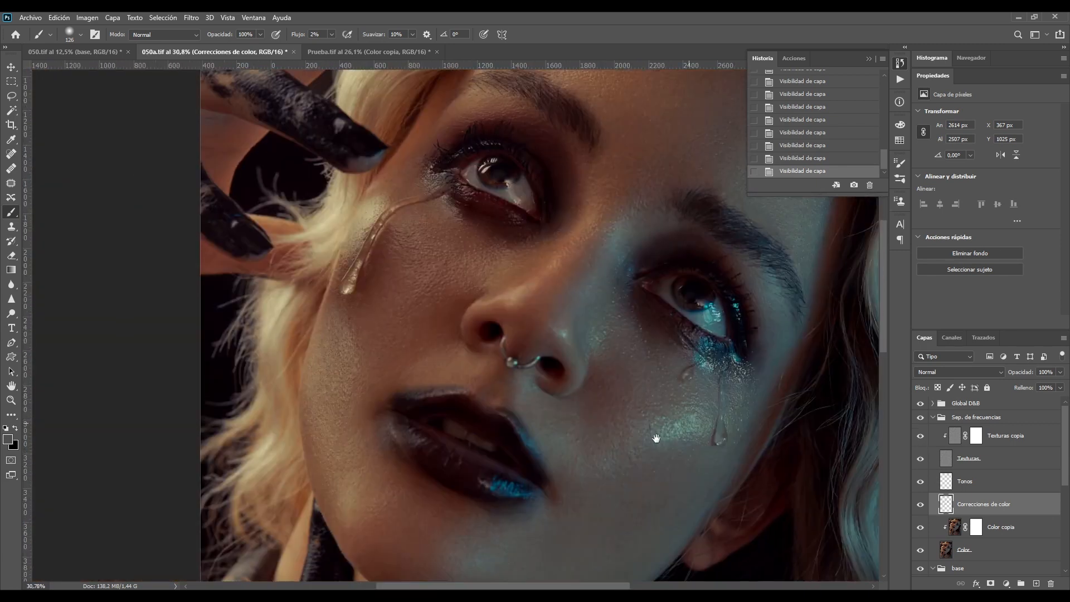
- Try a Clone Stamp stroke over the tear below the blue-lit eye on Texturas copia, then undo it
click(1003, 444)
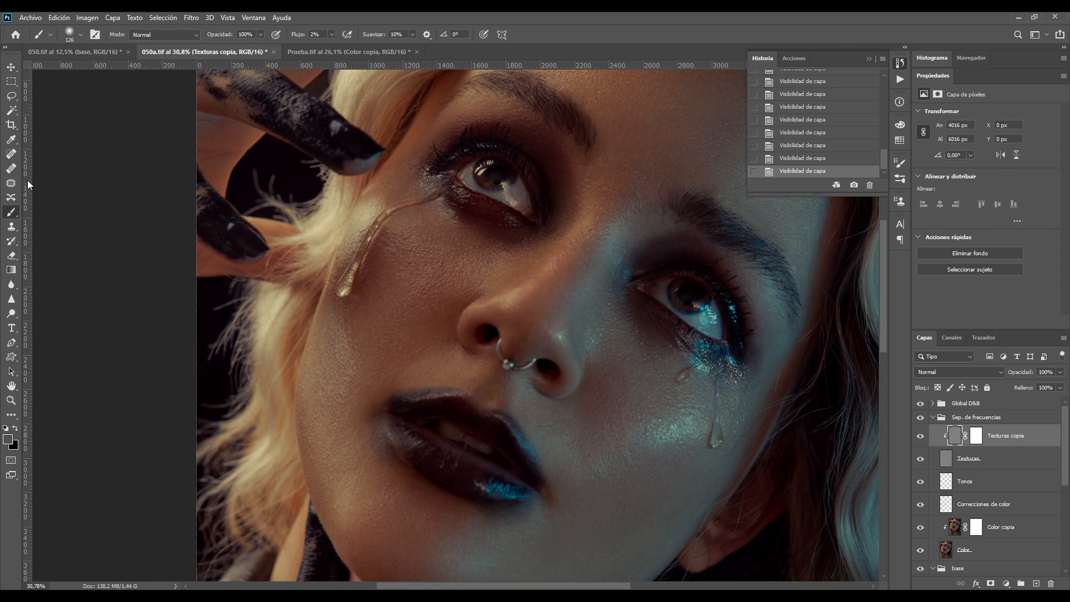
click(11, 226)
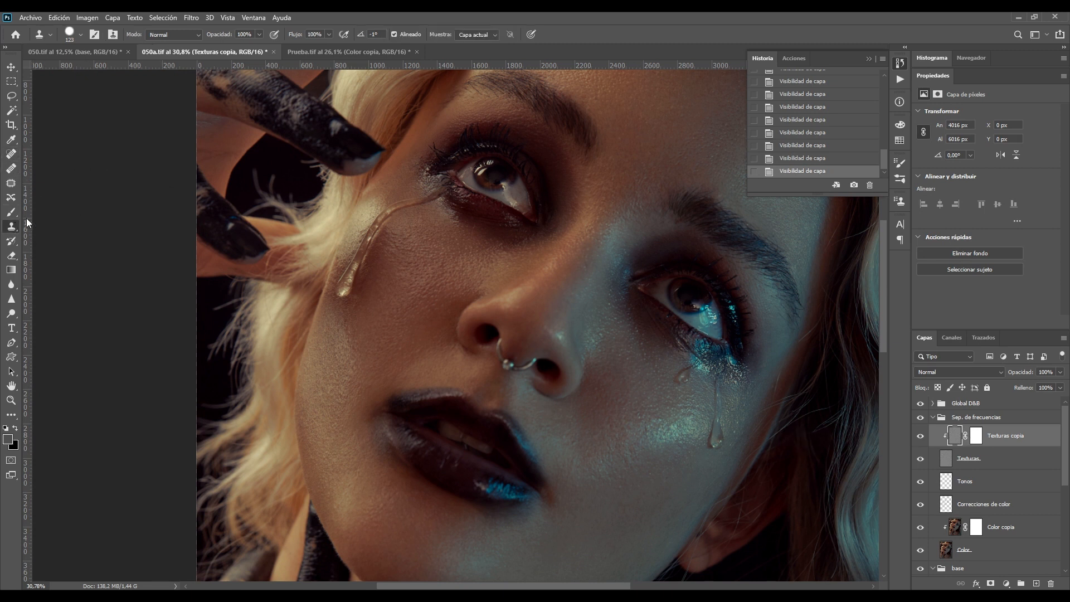
mouse_move(485, 316)
mouse_down()
mouse_move(524, 374)
mouse_move(502, 316)
mouse_move(505, 285)
mouse_up()
drag(550, 251, 444, 322)
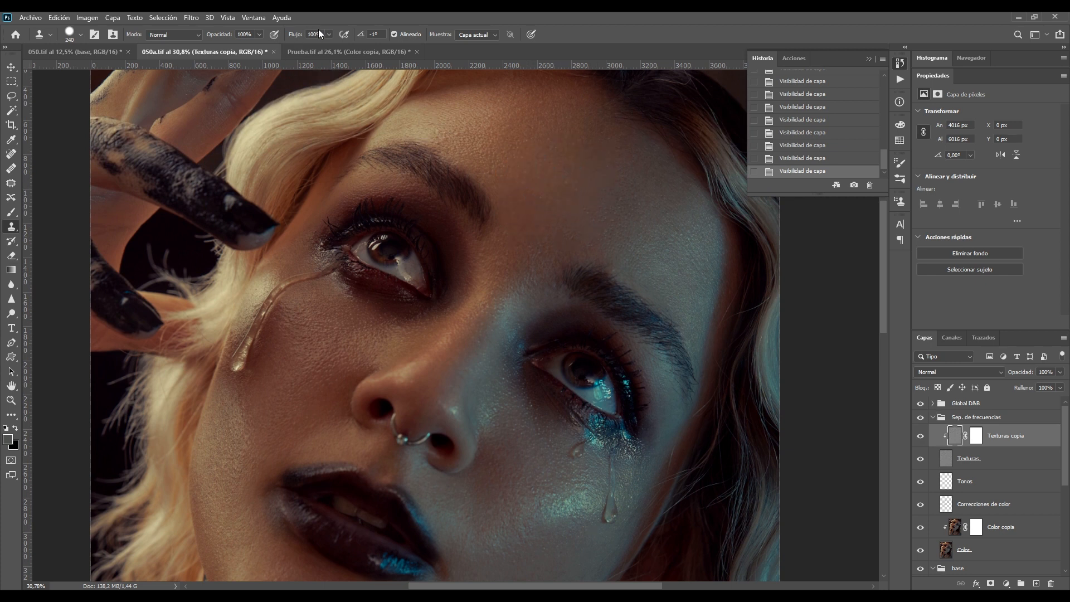
drag(549, 311, 554, 289)
drag(556, 145, 532, 139)
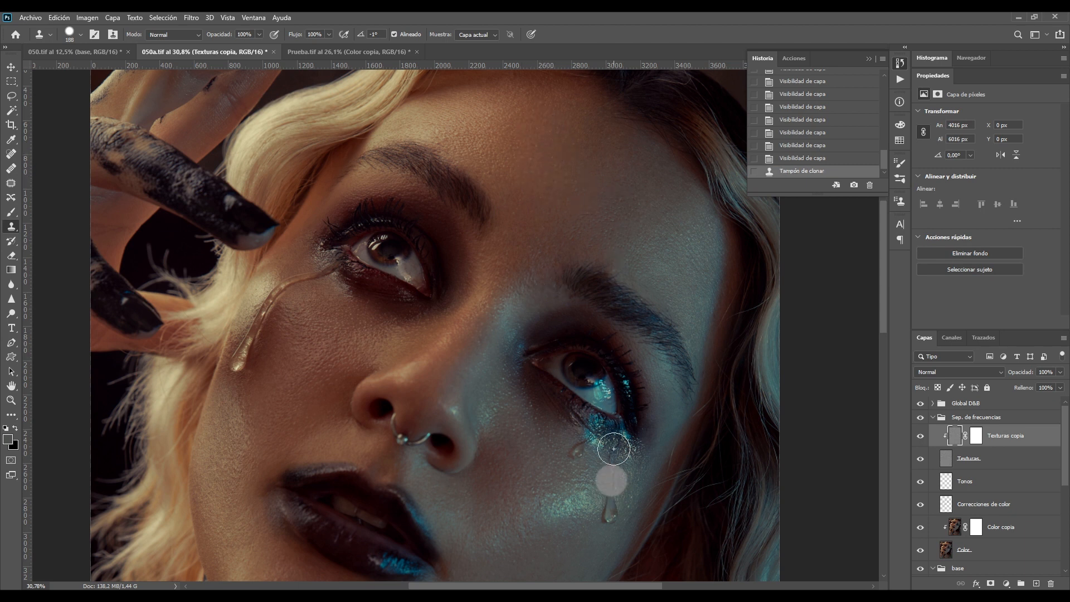
key(ctrl+z)
- Select the Tonos layer and set the Brush to 10% flow
drag(552, 392, 647, 296)
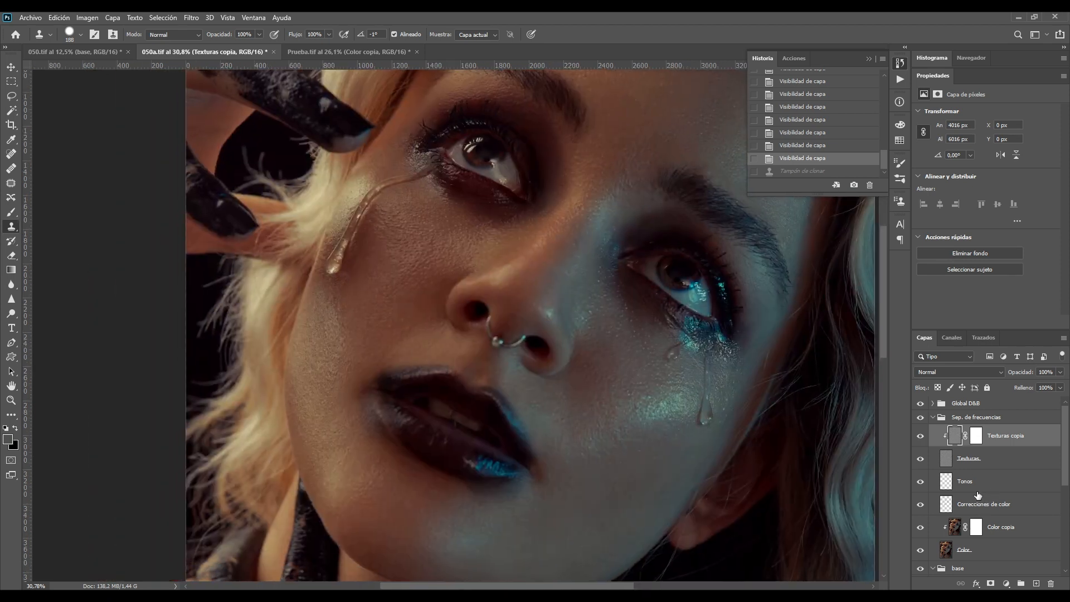
click(989, 496)
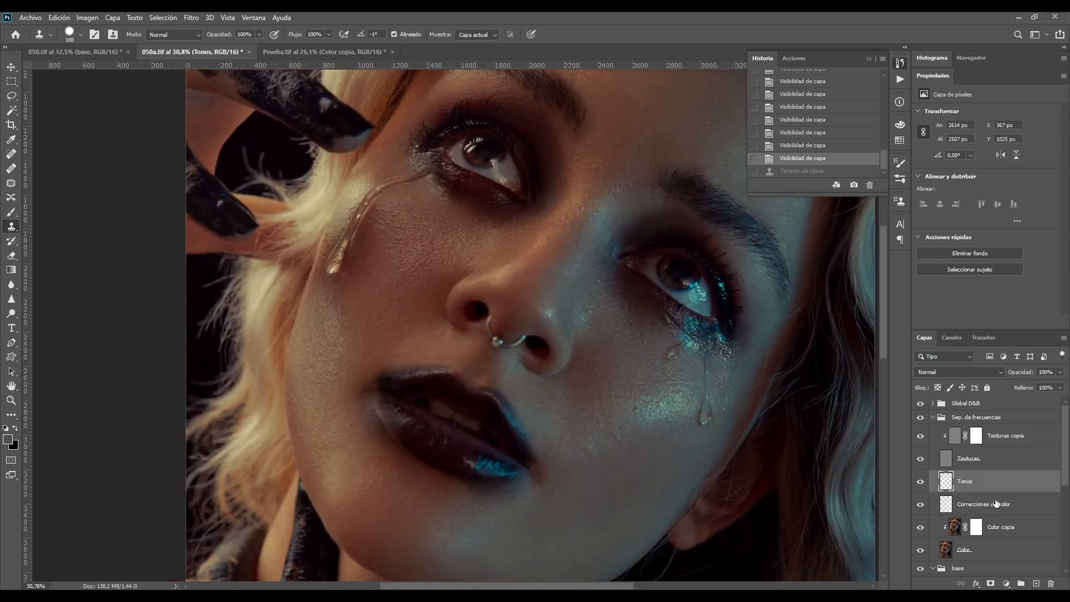
mouse_move(673, 284)
mouse_down()
mouse_move(428, 452)
mouse_move(459, 451)
mouse_up()
key(b)
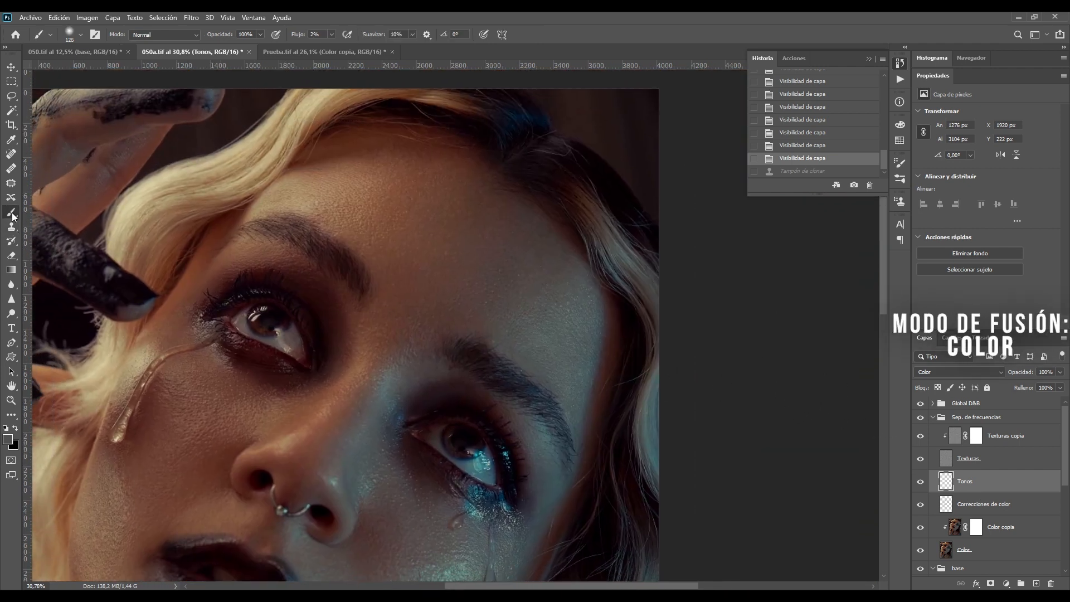
drag(468, 301, 500, 307)
text(10)
key(Return)
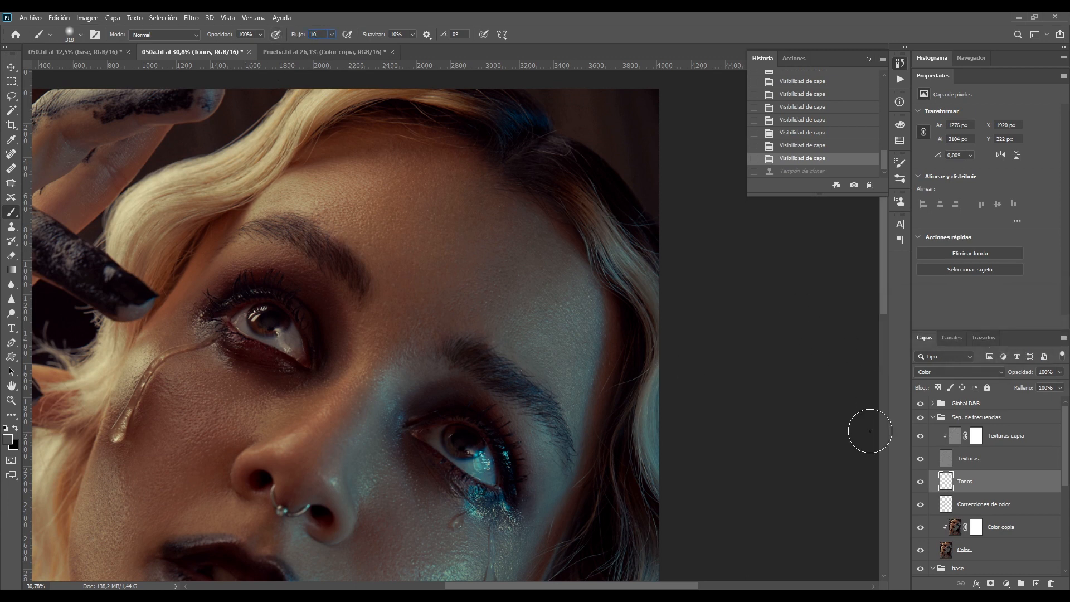
- Sample the bluish skin tone at the forehead's edge, try a Brush stroke with it on Tonos, then undo the stroke
drag(606, 418, 615, 333)
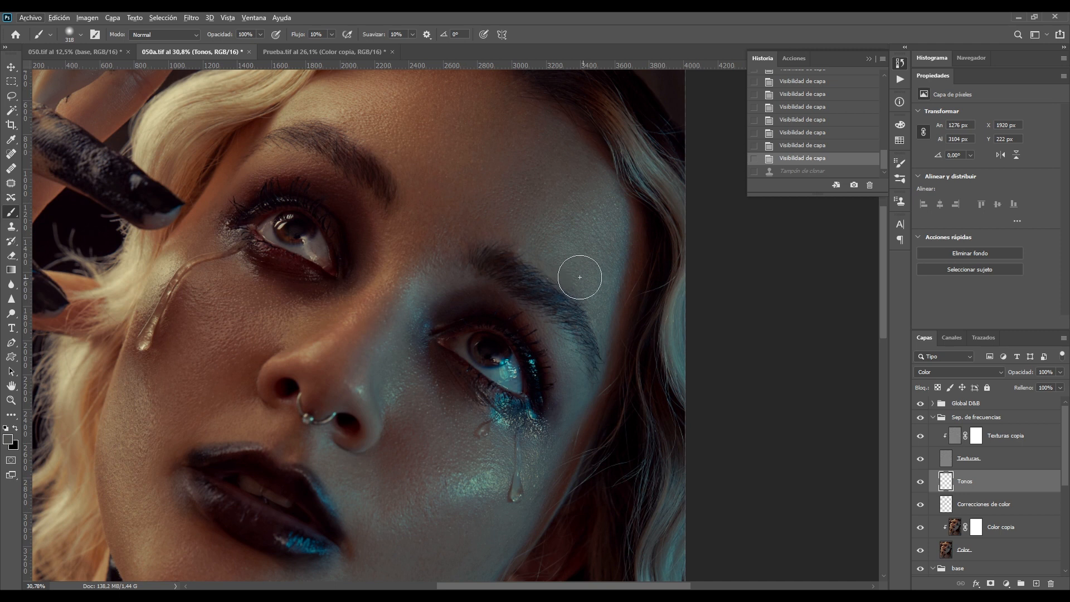
mouse_move(600, 215)
mouse_down()
mouse_move(540, 286)
mouse_move(557, 303)
mouse_up()
key(alt)
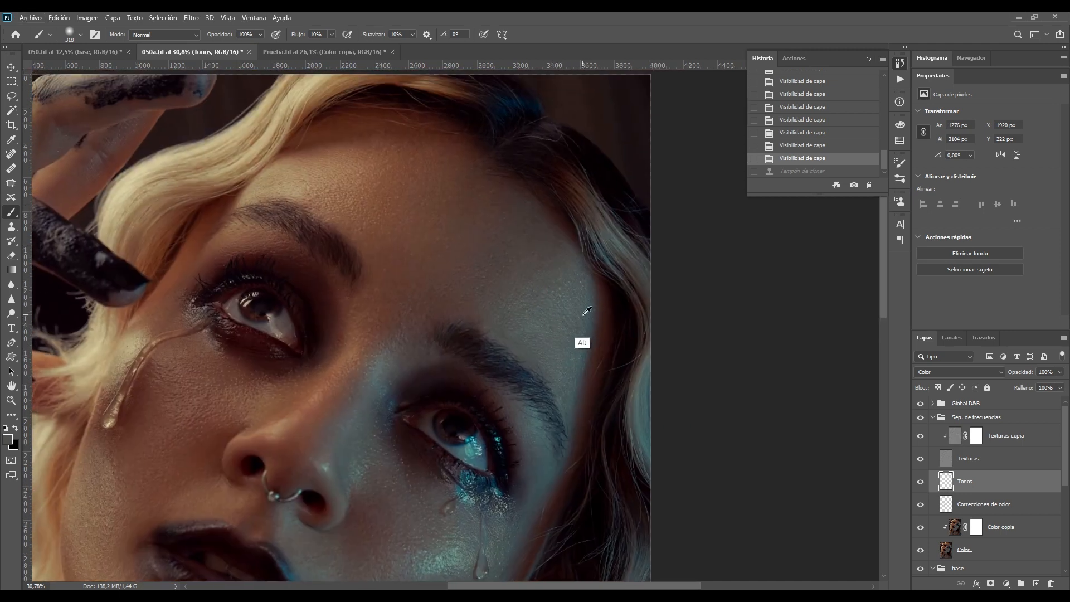
alt+click(573, 320)
mouse_move(492, 251)
mouse_down()
mouse_move(443, 191)
mouse_move(429, 299)
mouse_move(423, 239)
mouse_move(412, 307)
mouse_up()
key(ctrl+z)
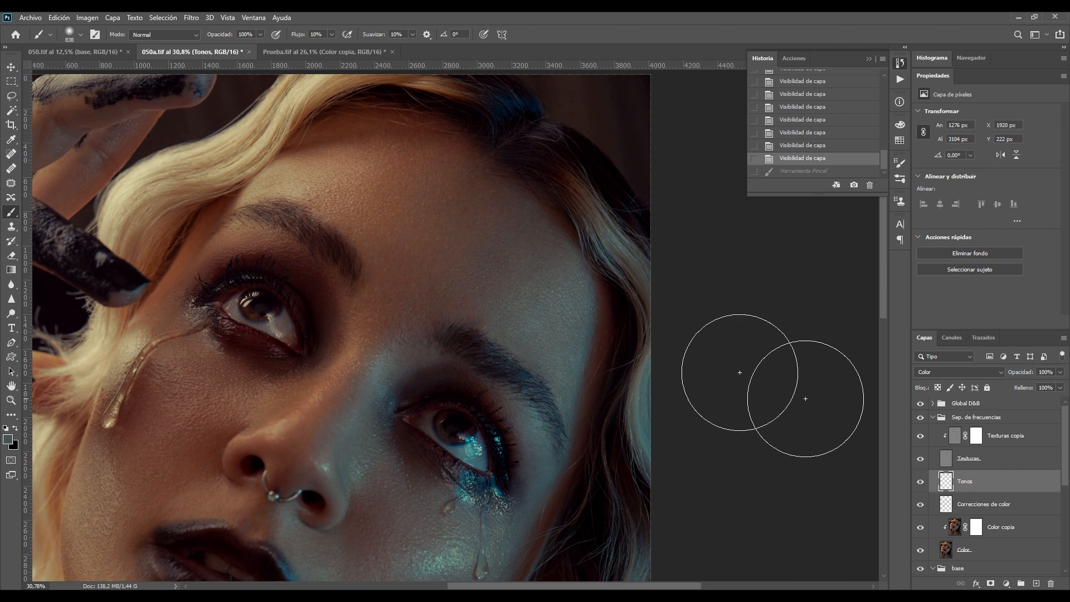
- Select the Correcciones de color layer and sample a dark tone from the lips for the Brush
drag(561, 242, 496, 242)
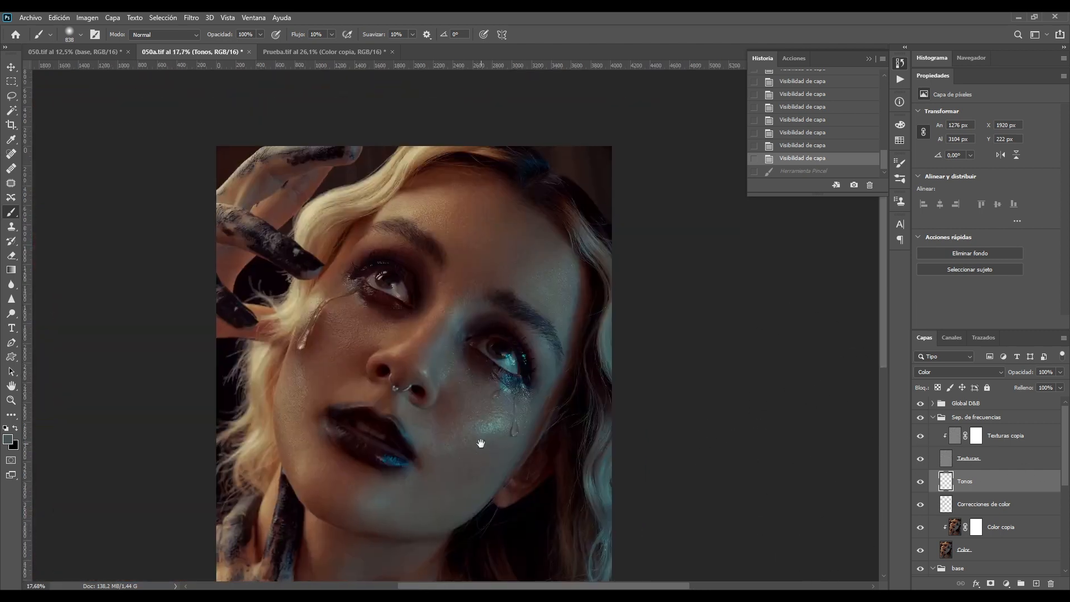
drag(473, 429, 481, 328)
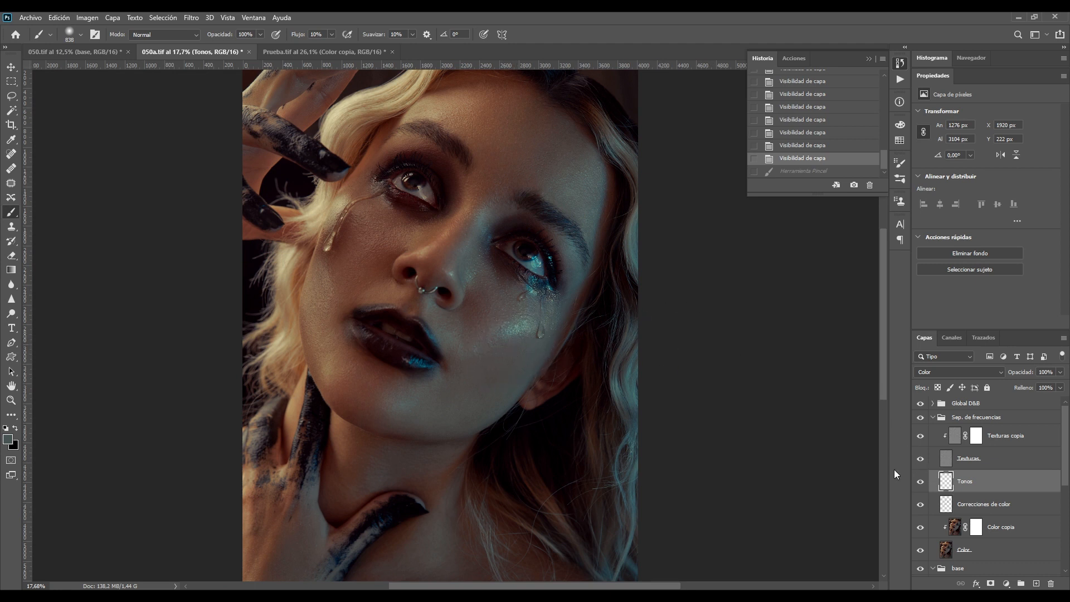
click(958, 504)
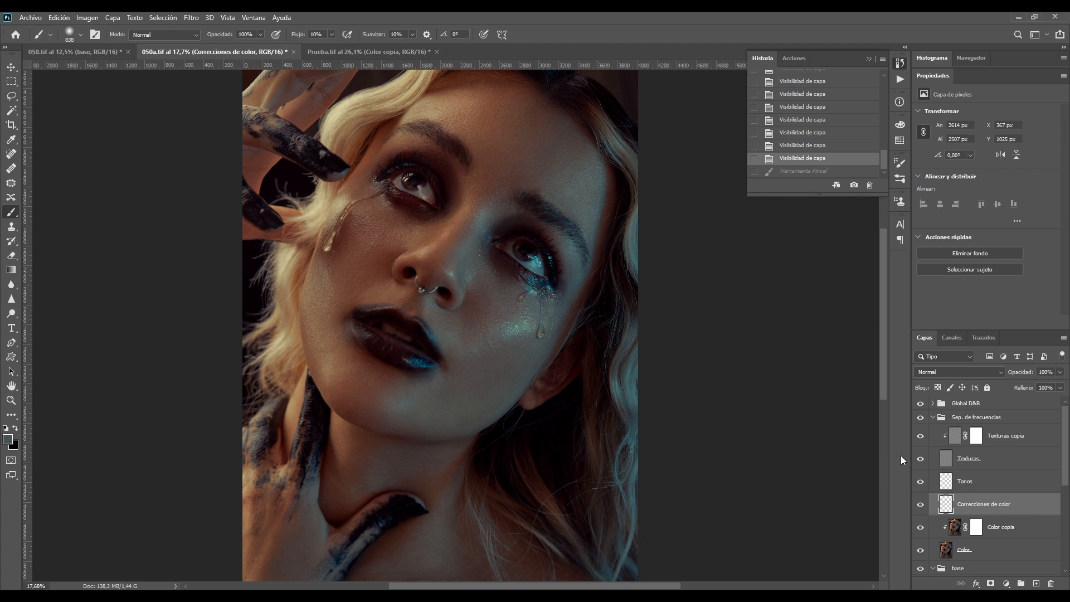
scroll(410, 324, up, 5)
drag(449, 338, 365, 365)
mouse_move(516, 319)
mouse_down()
mouse_move(479, 390)
mouse_move(527, 362)
mouse_up()
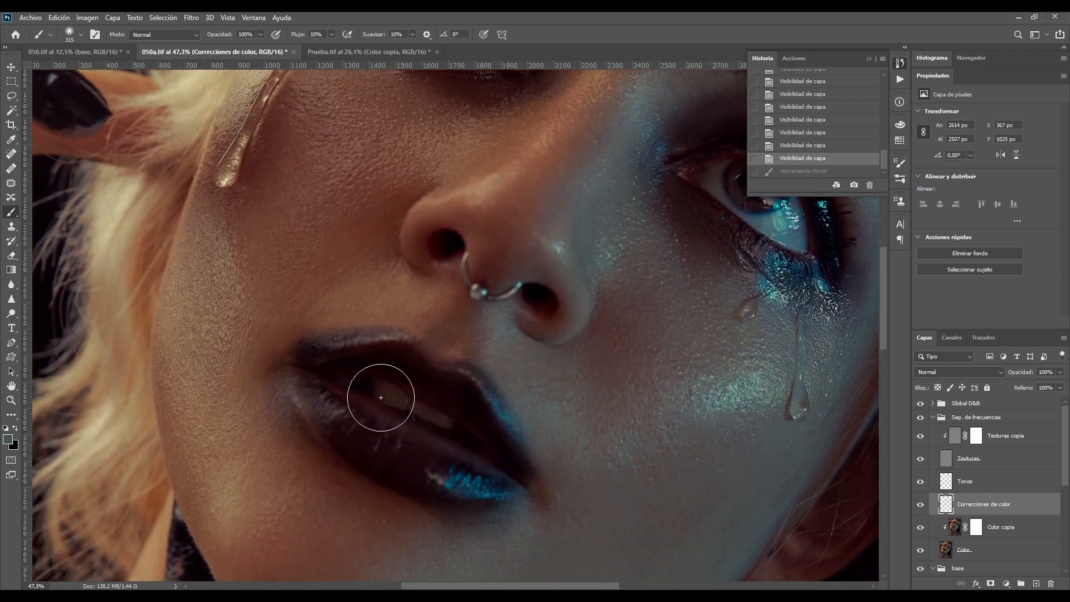
drag(544, 459, 482, 486)
- Compare the lips up close with and without the Correcciones de color layer
click(920, 504)
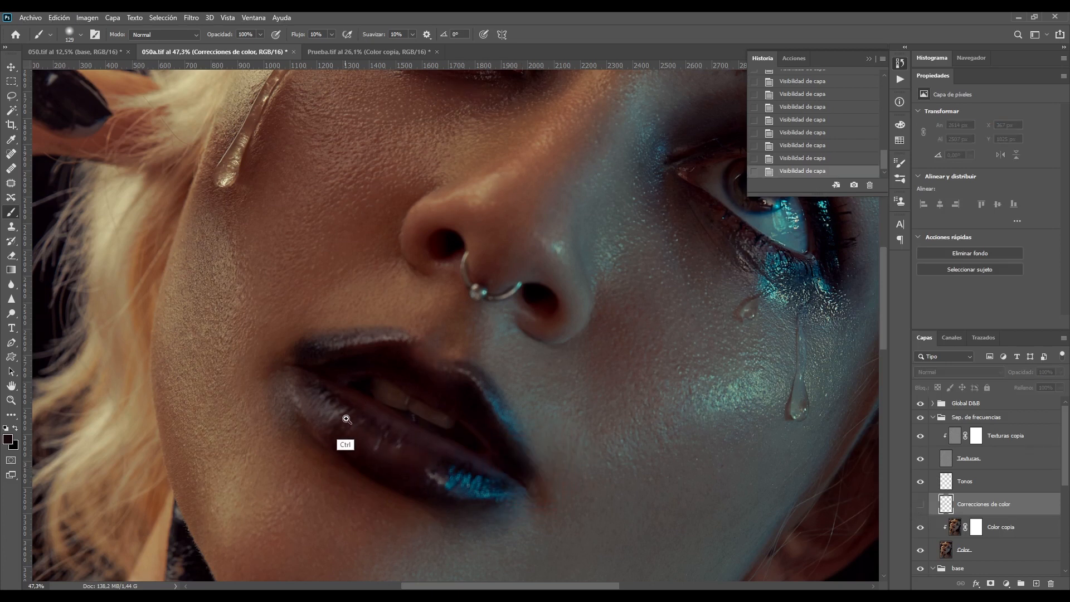
drag(347, 409, 493, 474)
click(920, 504)
click(919, 504)
click(920, 504)
- Compare the eyes and nose up close with and without the Correcciones de color layer
drag(668, 241, 455, 460)
click(916, 504)
click(916, 505)
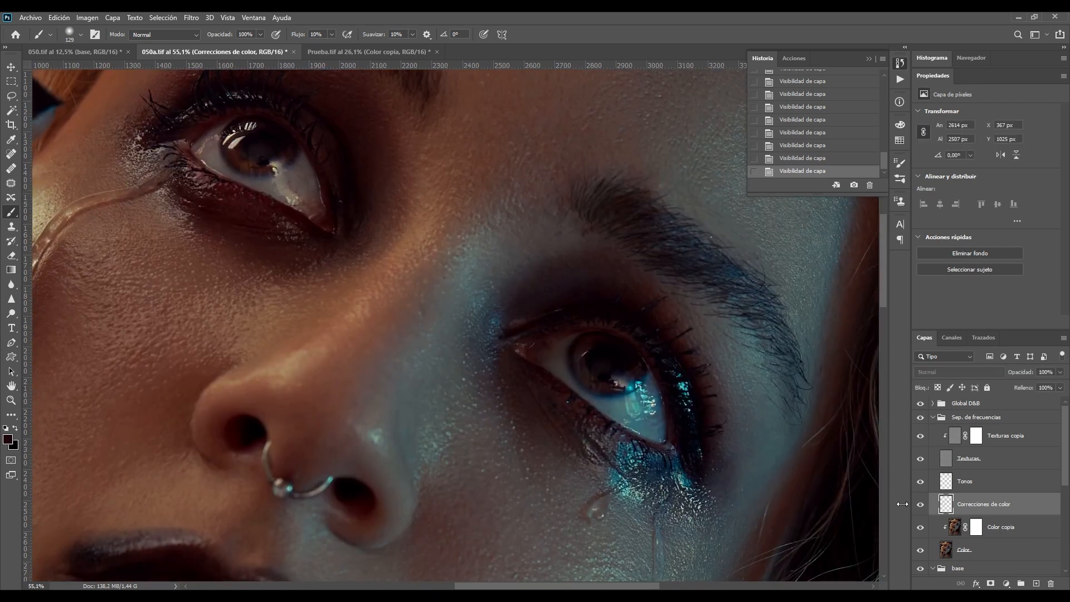
click(918, 506)
click(919, 507)
- Compare the whole portrait with and without the Sep. de frecuencias group
ctrl+drag(671, 242, 561, 279)
ctrl+drag(610, 305, 586, 335)
drag(680, 453, 640, 382)
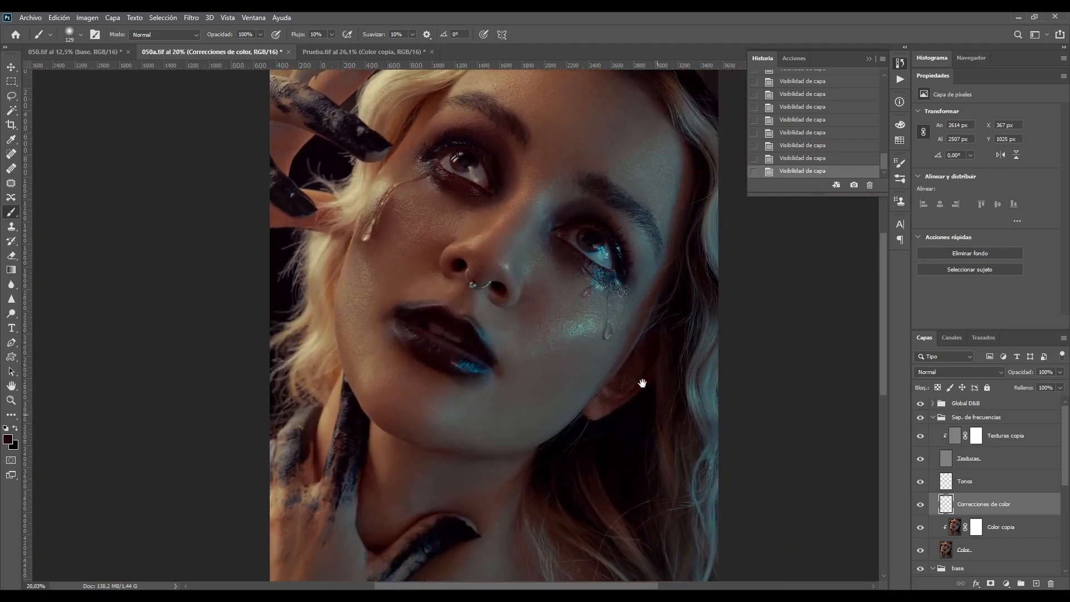
drag(659, 343, 700, 420)
ctrl+drag(627, 366, 668, 340)
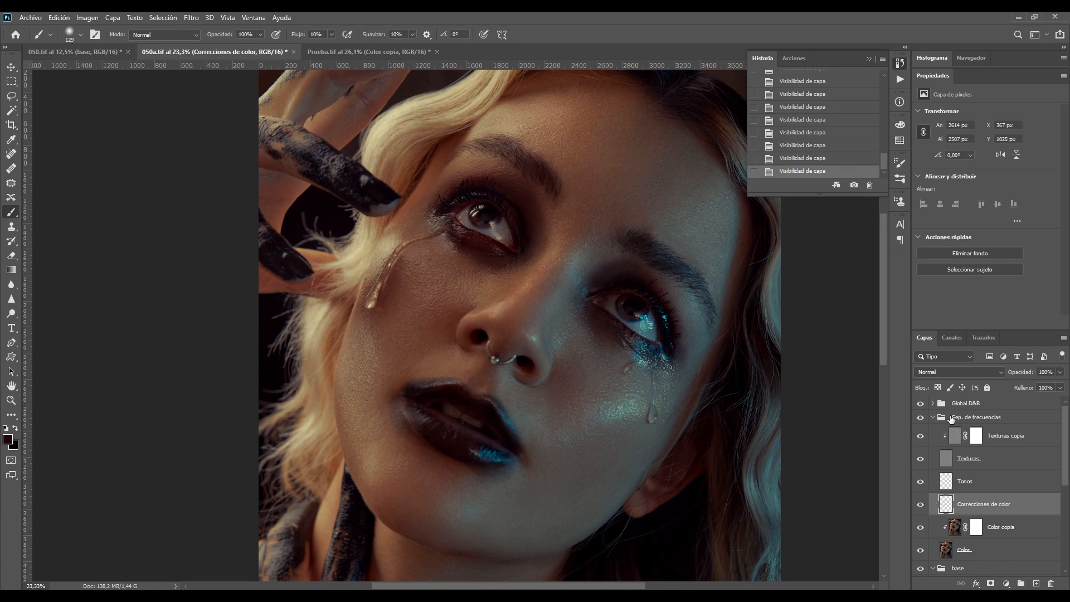
click(921, 419)
click(919, 418)
mouse_move(585, 378)
ctrl+mouse_down()
mouse_move(599, 327)
mouse_move(570, 341)
ctrl+mouse_up()
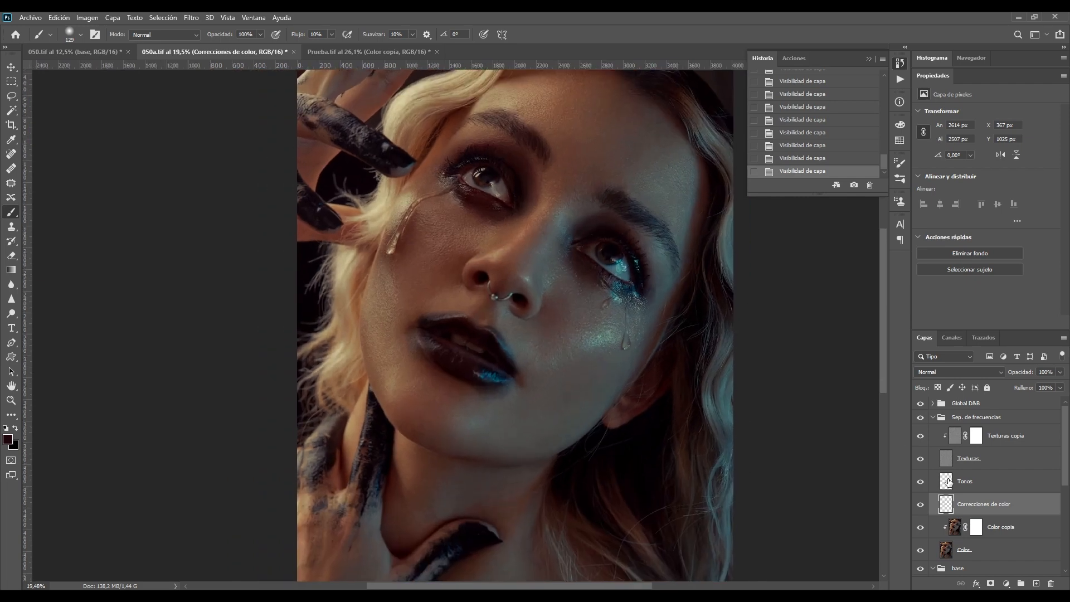